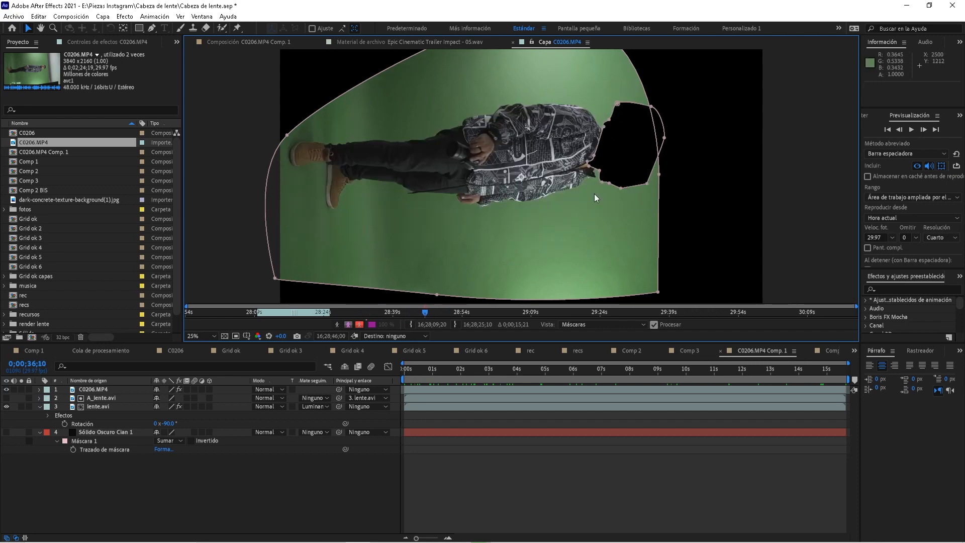
Scrub the masked C0206.MP4 footage, then reveal the layer's masks with M
drag(428, 311, 558, 312)
drag(487, 316, 279, 322)
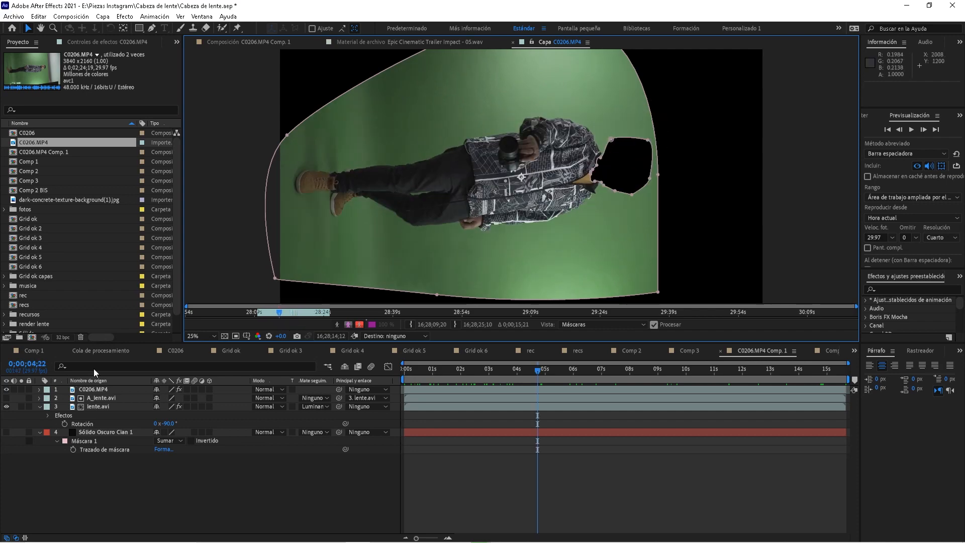
mouse_move(296, 315)
mouse_down()
mouse_move(319, 316)
mouse_move(288, 318)
mouse_up()
click(93, 391)
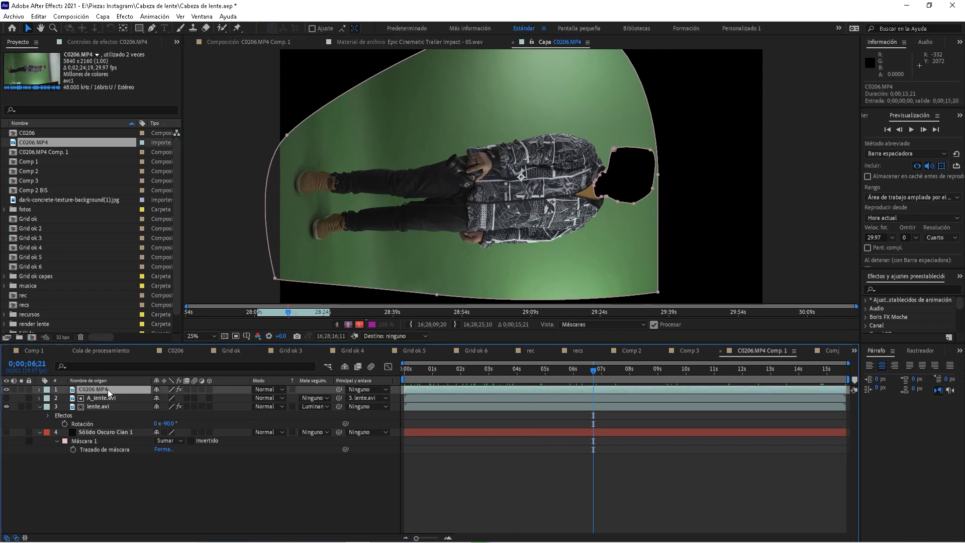
key(m)
Scrub the timeline around 7 seconds, then move to an early frame of the tracked shot
drag(646, 378, 490, 378)
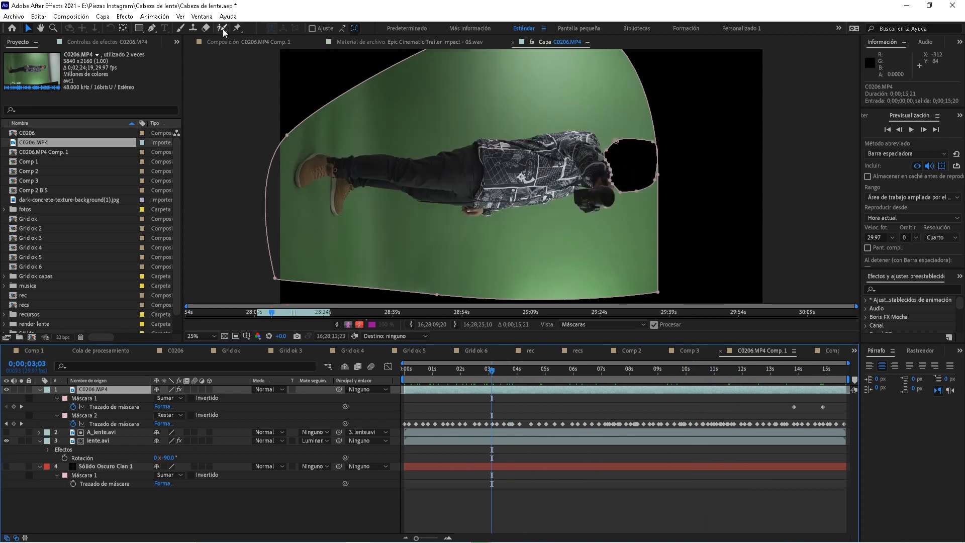
click(620, 373)
drag(624, 377, 673, 390)
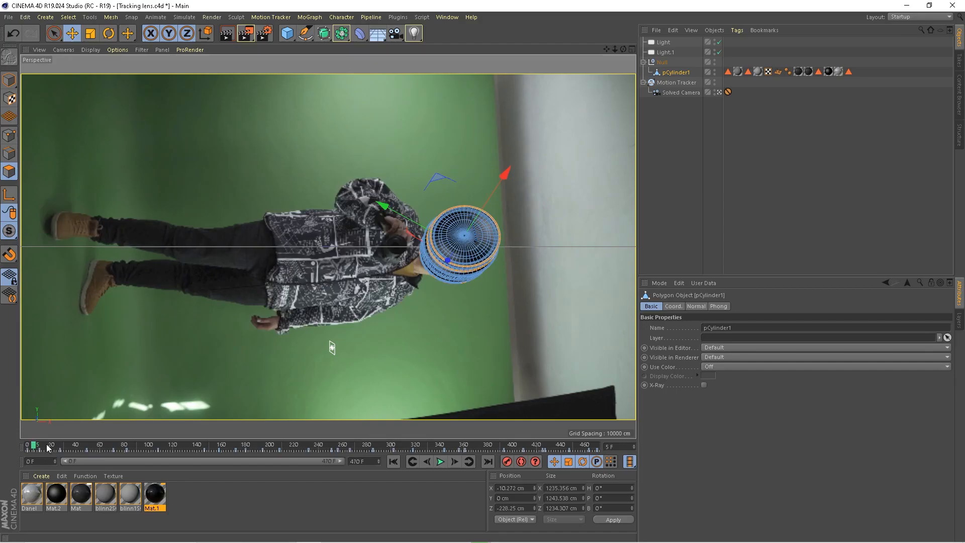
drag(48, 445, 414, 444)
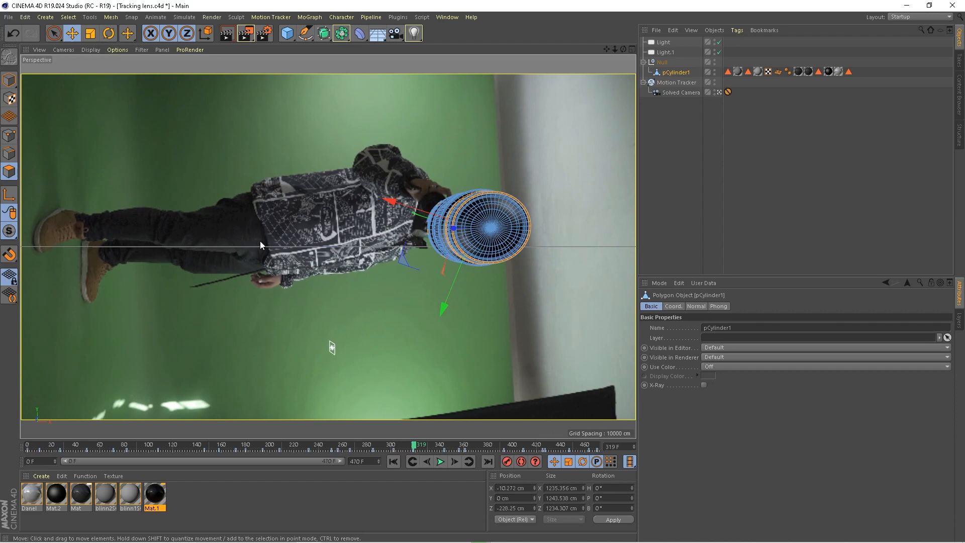
Scrub between frames 252 and 406 to confirm the pCylinder1 lens tracks the man's head
drag(417, 451, 448, 447)
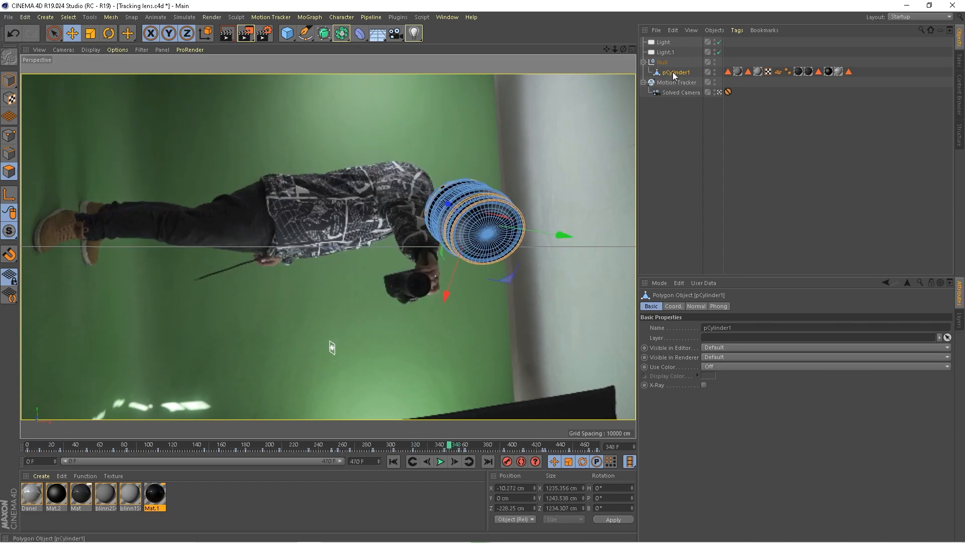
drag(492, 446, 159, 447)
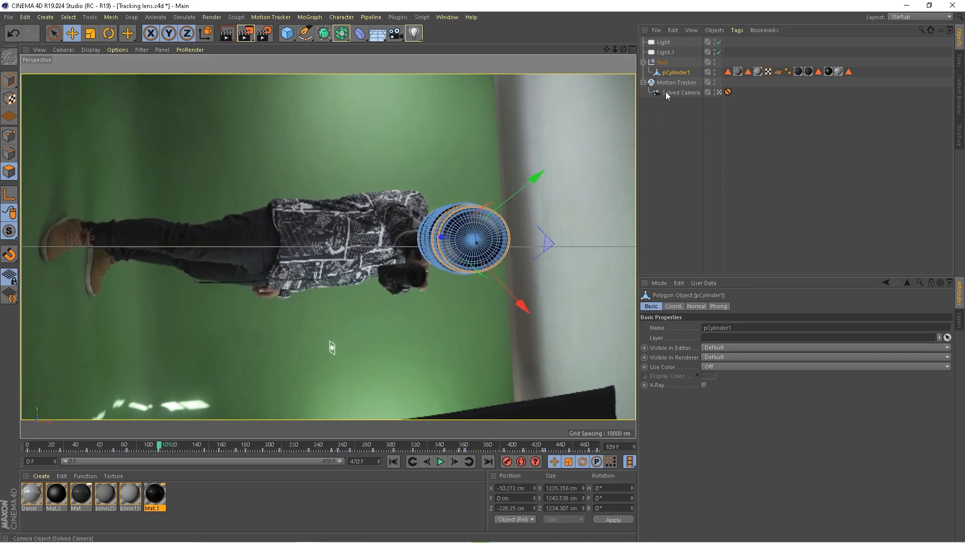
drag(190, 447, 353, 433)
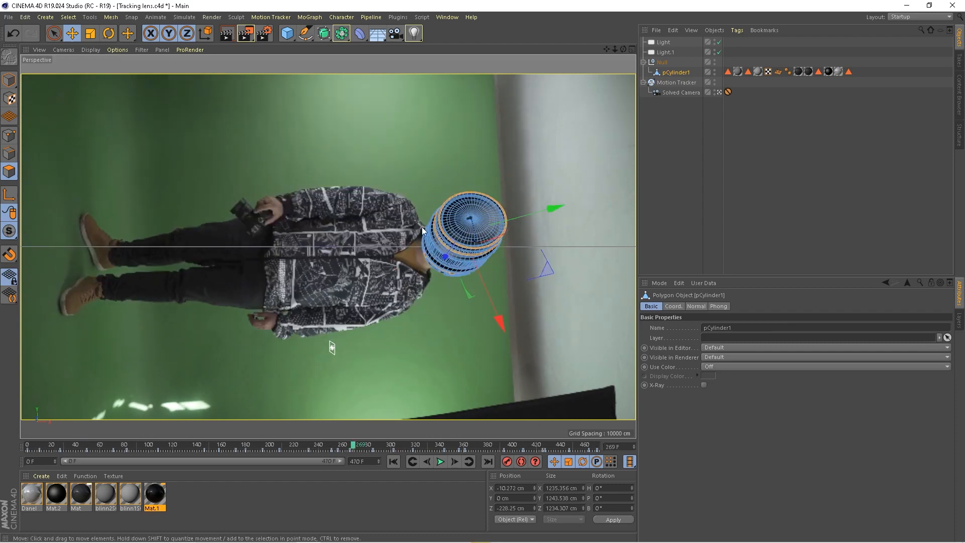
drag(355, 446, 605, 435)
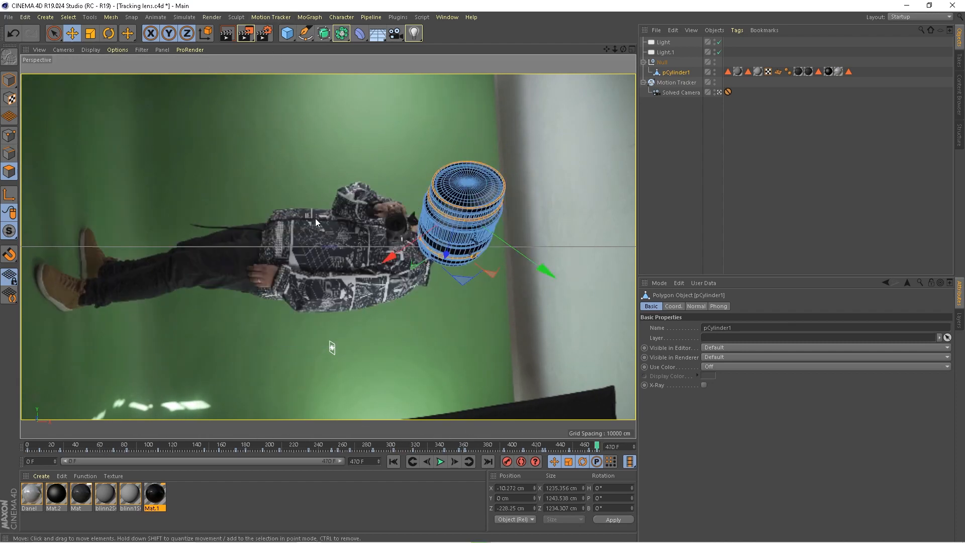
drag(581, 449, 388, 435)
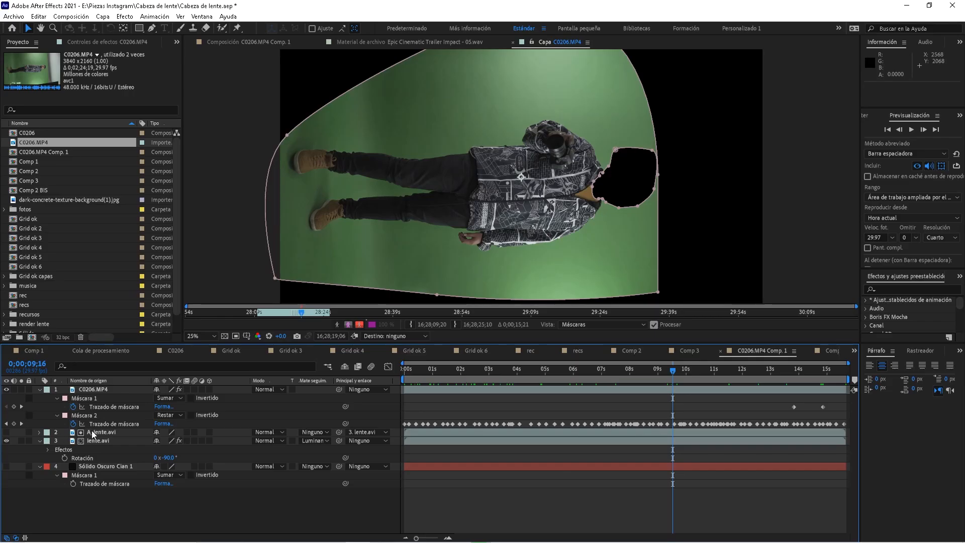
View the lente.avi lens render and its A_lente.avi white matte in the Layer panel
double_click(100, 440)
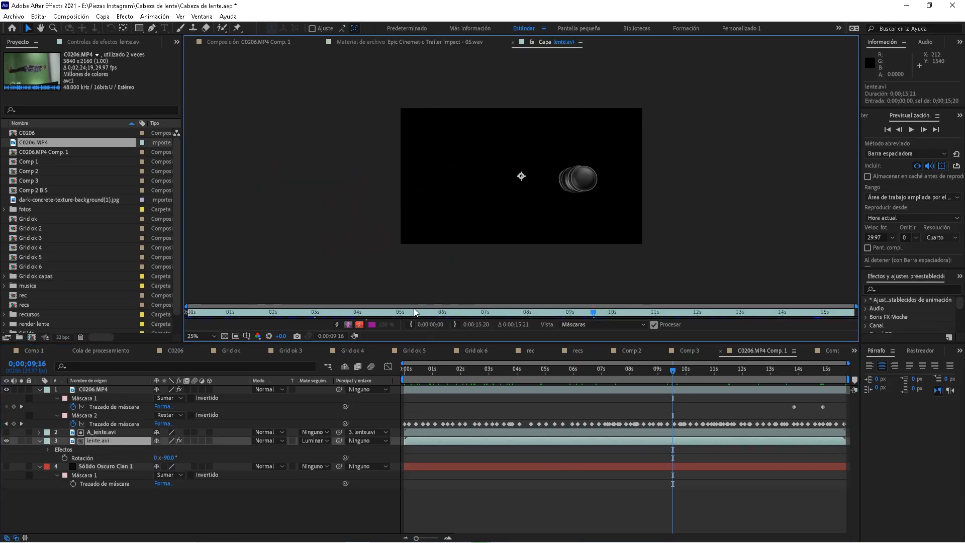
drag(512, 315, 380, 319)
click(110, 431)
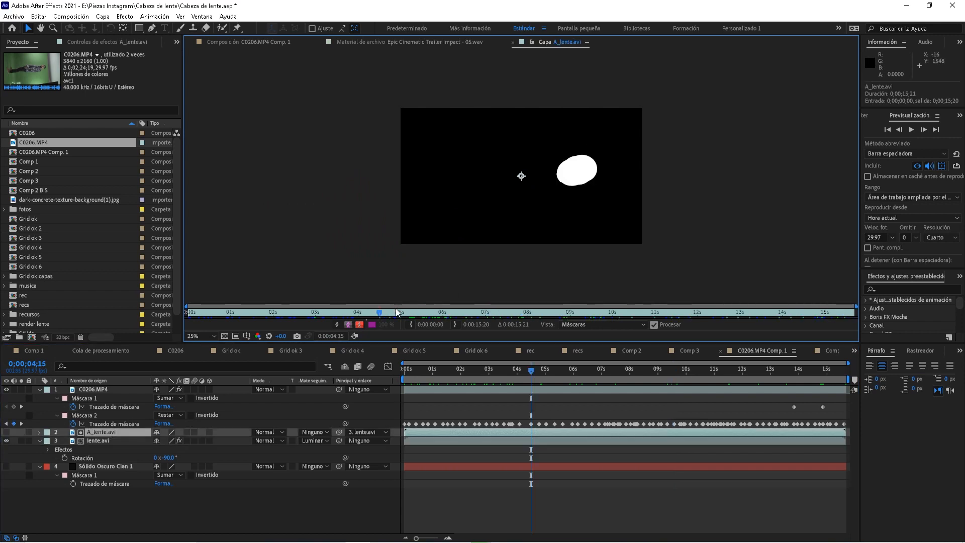
Return to the composition view and scrub around 3 seconds to check the lens head
click(435, 369)
click(249, 42)
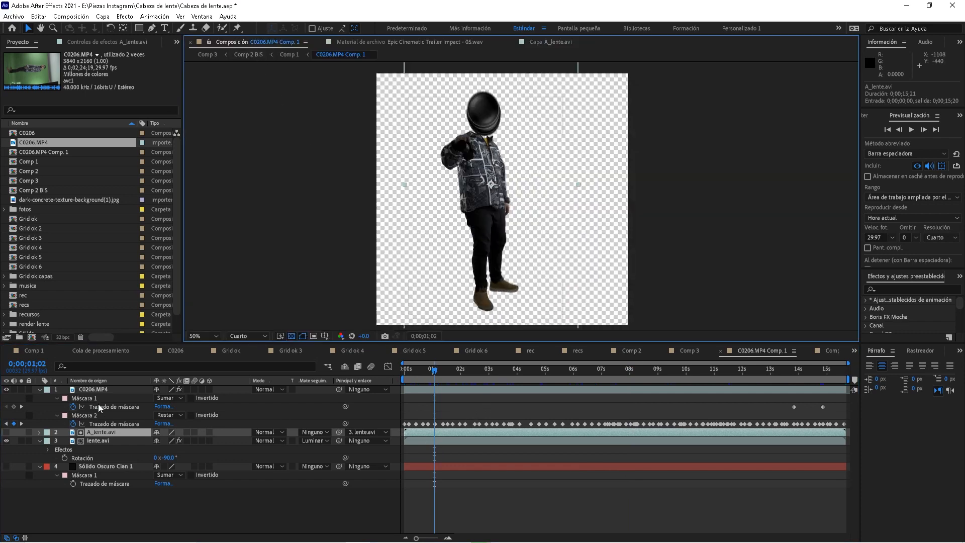
drag(449, 375, 631, 434)
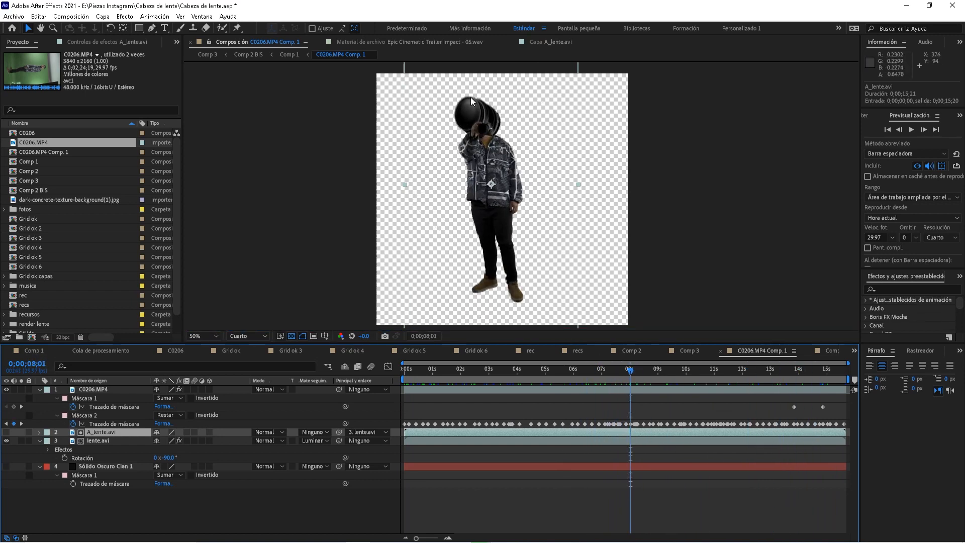
mouse_move(643, 376)
mouse_down()
mouse_move(788, 367)
mouse_move(489, 377)
mouse_move(629, 372)
mouse_up()
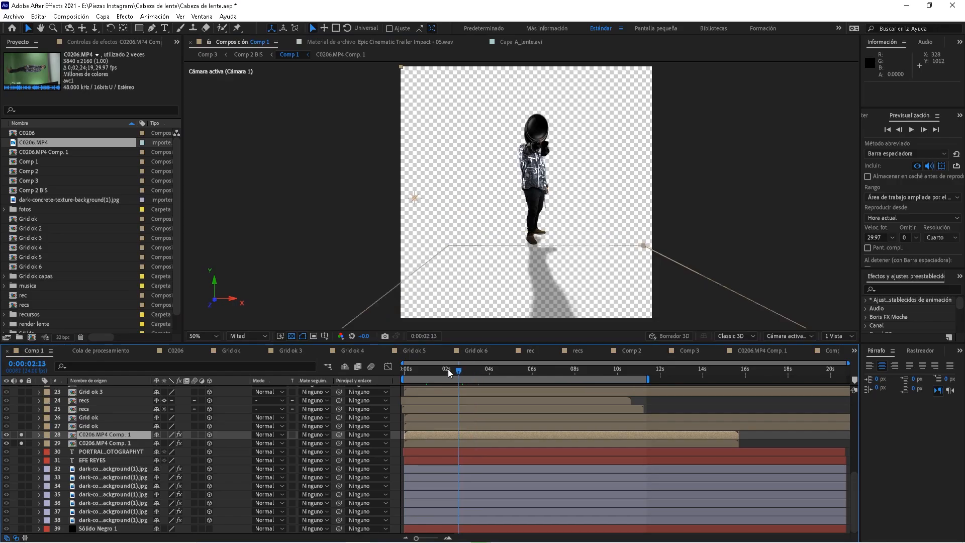
Solo both copies of the man's comp layer, 28 and 29, and play them back
drag(443, 371, 475, 370)
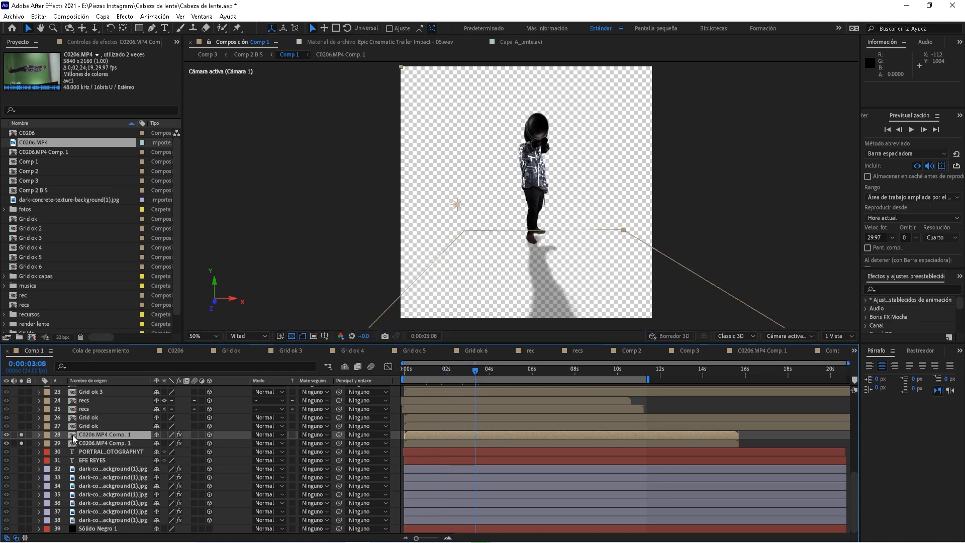
mouse_move(855, 484)
mouse_down()
mouse_move(855, 391)
mouse_move(855, 498)
mouse_up()
click(105, 446)
click(111, 440)
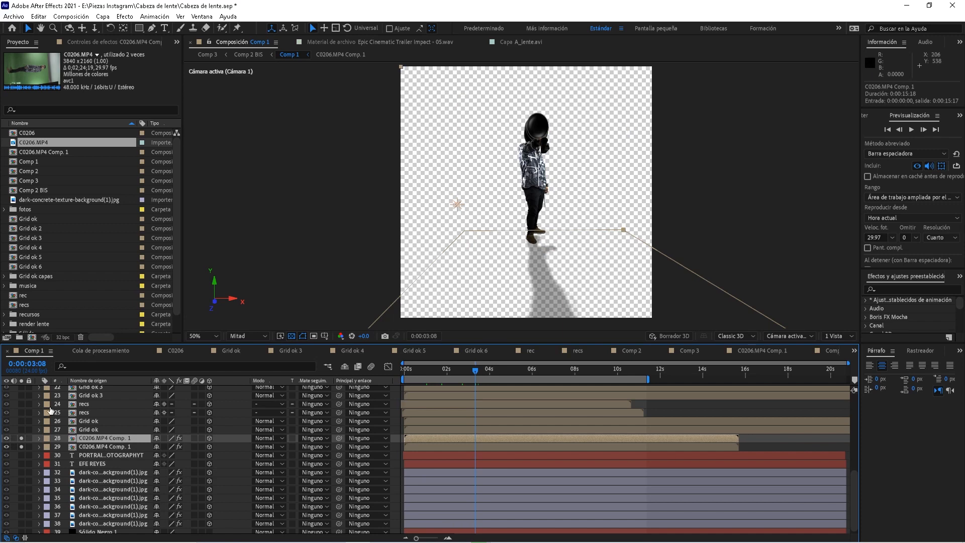
alt+click(21, 446)
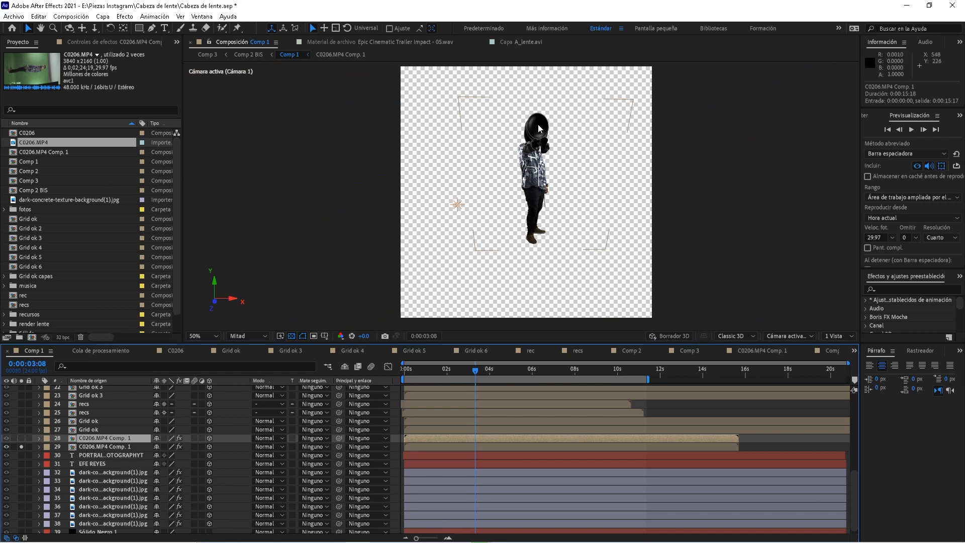
click(22, 439)
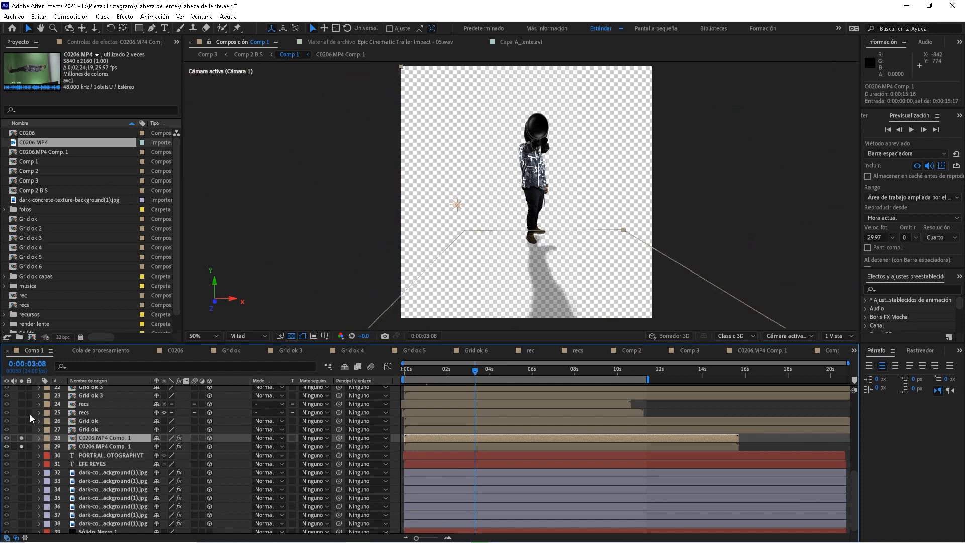
key(space)
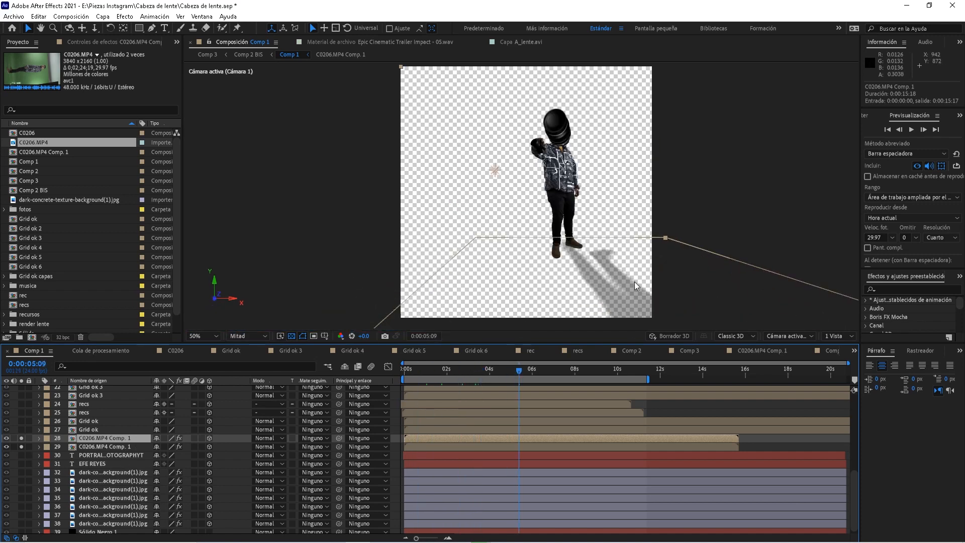
At about 1 second, solo the dark concrete background layer 38
drag(459, 370, 434, 371)
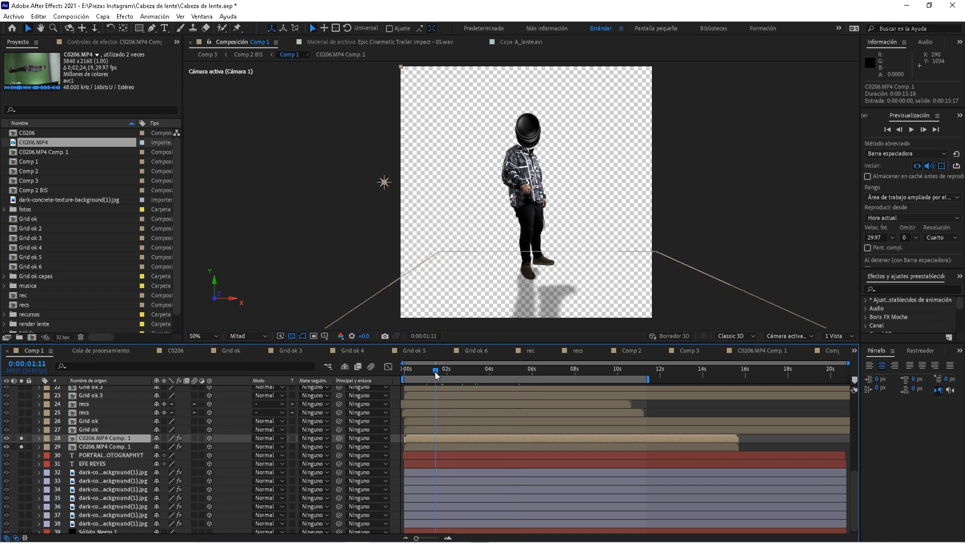
click(77, 475)
click(22, 523)
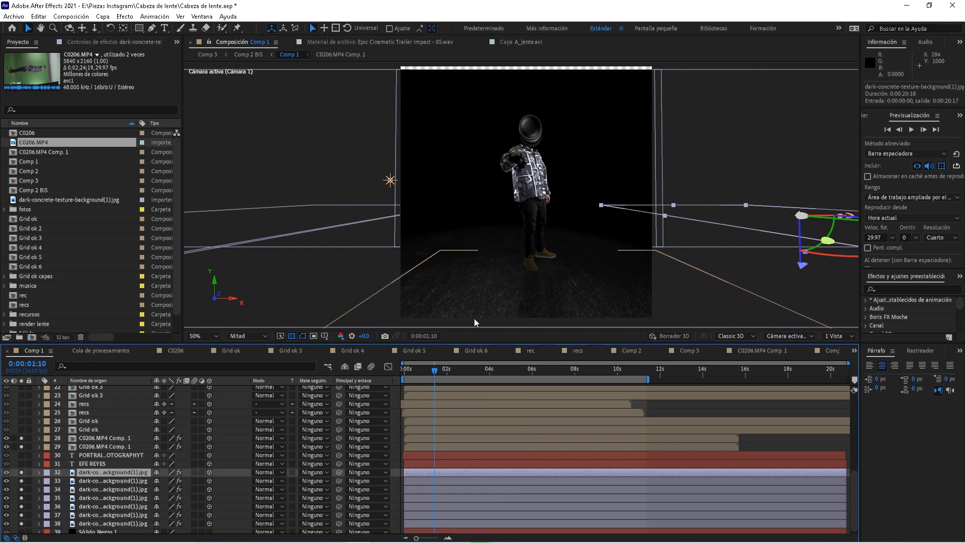
Scrub Comp 1 between 1 and 8 seconds to preview the concrete background scene
drag(463, 370, 620, 371)
drag(516, 383, 469, 374)
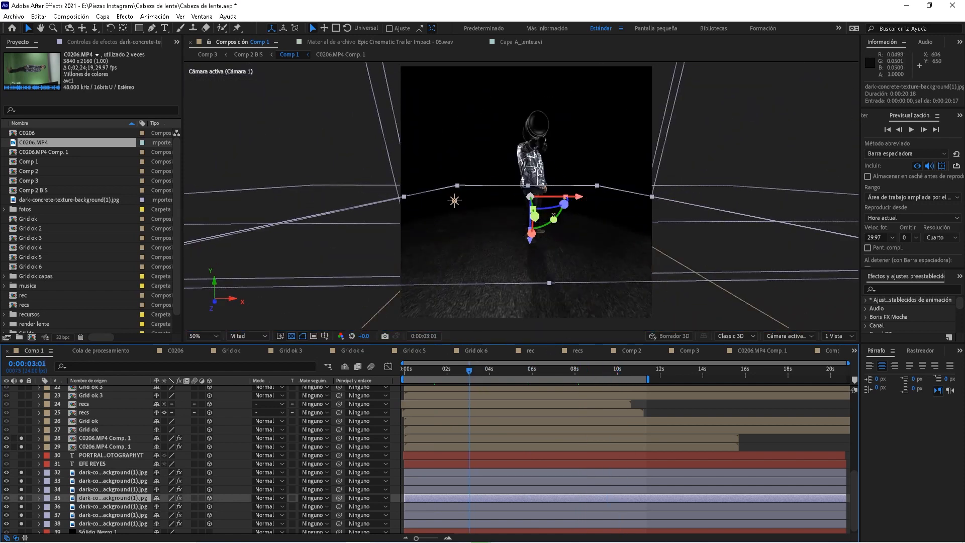
drag(487, 371, 587, 369)
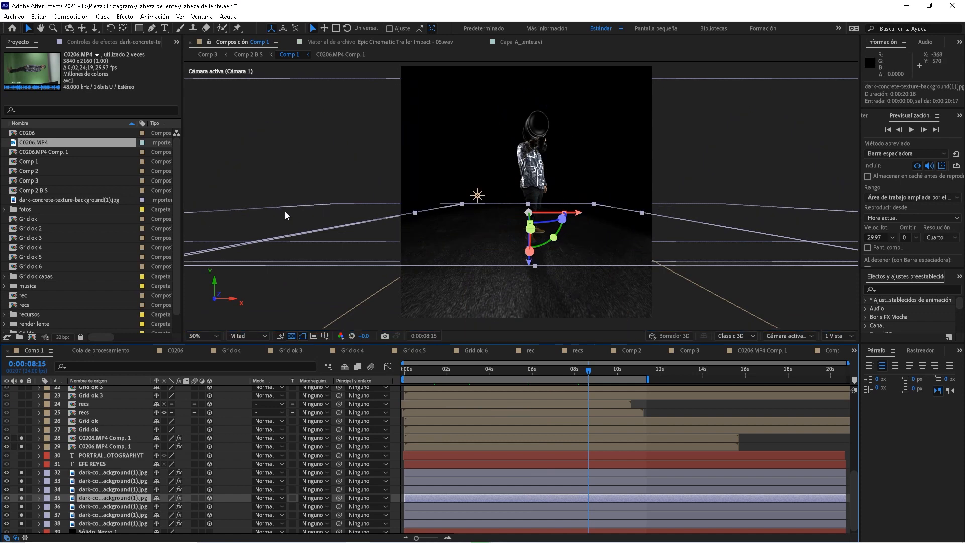
drag(549, 374, 434, 375)
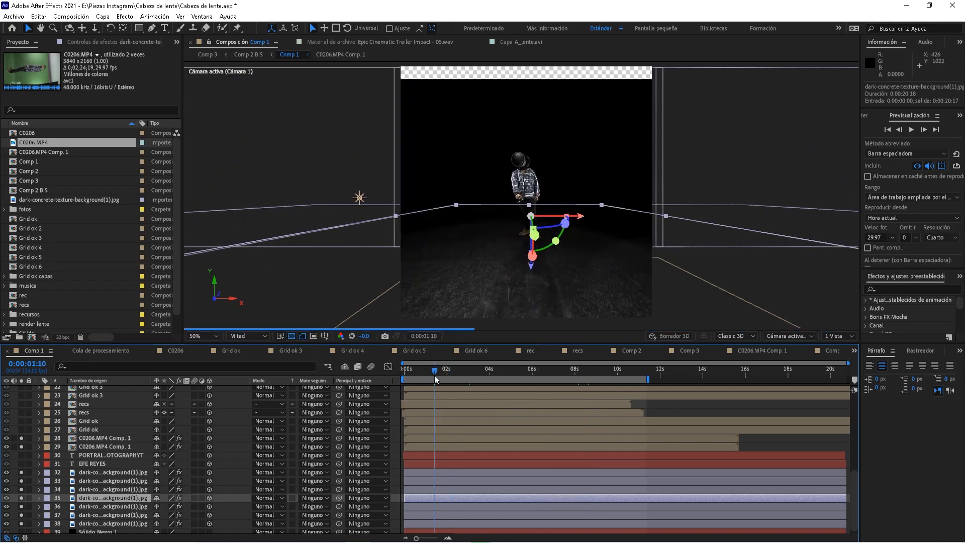
click(529, 374)
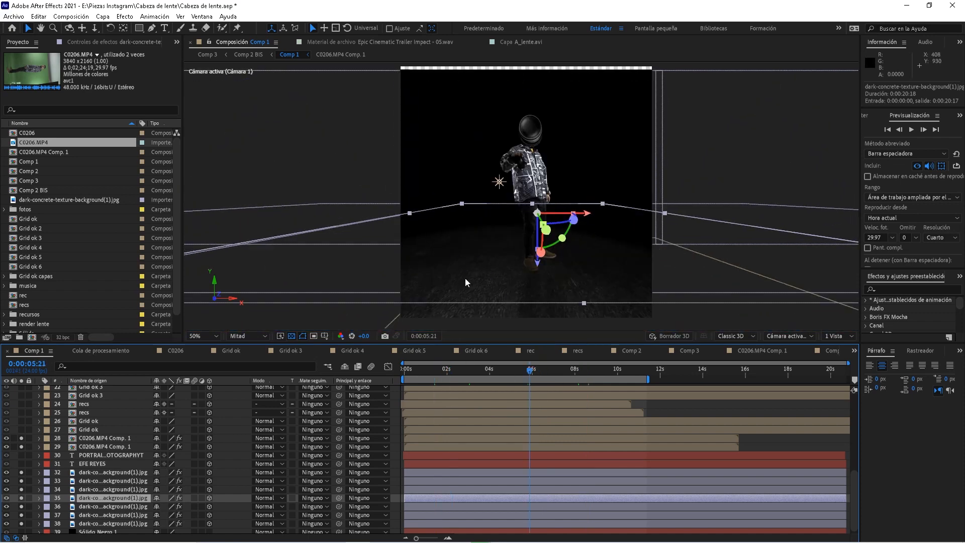
drag(560, 372, 585, 371)
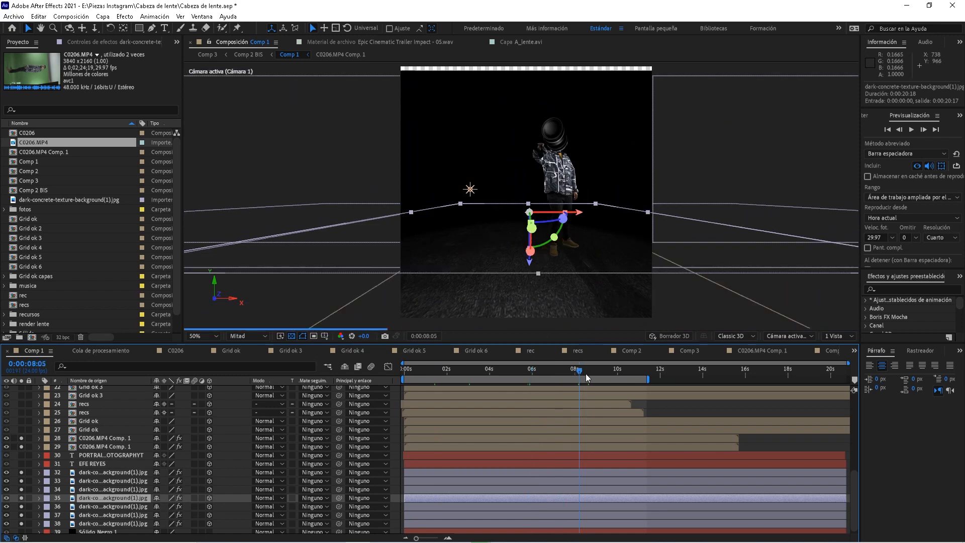
Click through the background planes and concrete texture layers 32–38 to check each
click(87, 481)
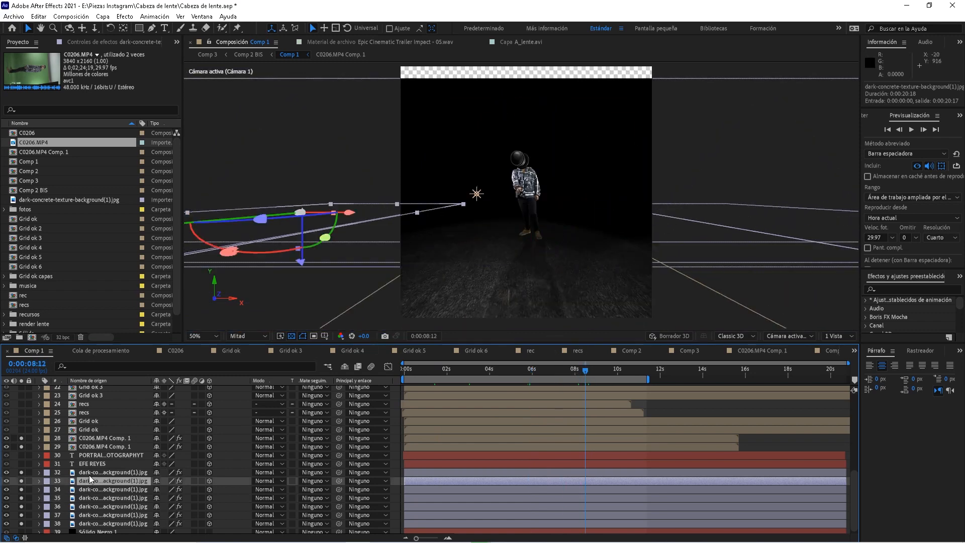
click(95, 472)
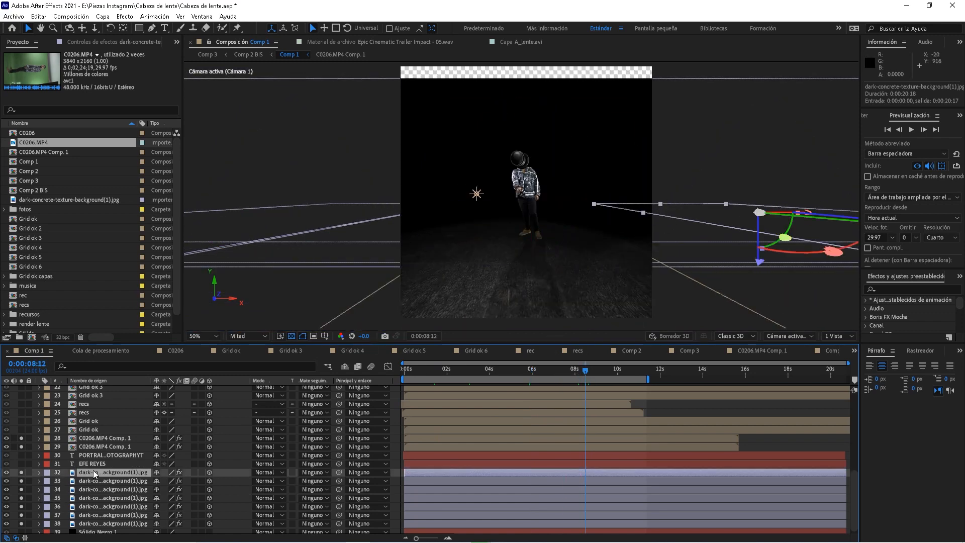
click(127, 491)
click(128, 507)
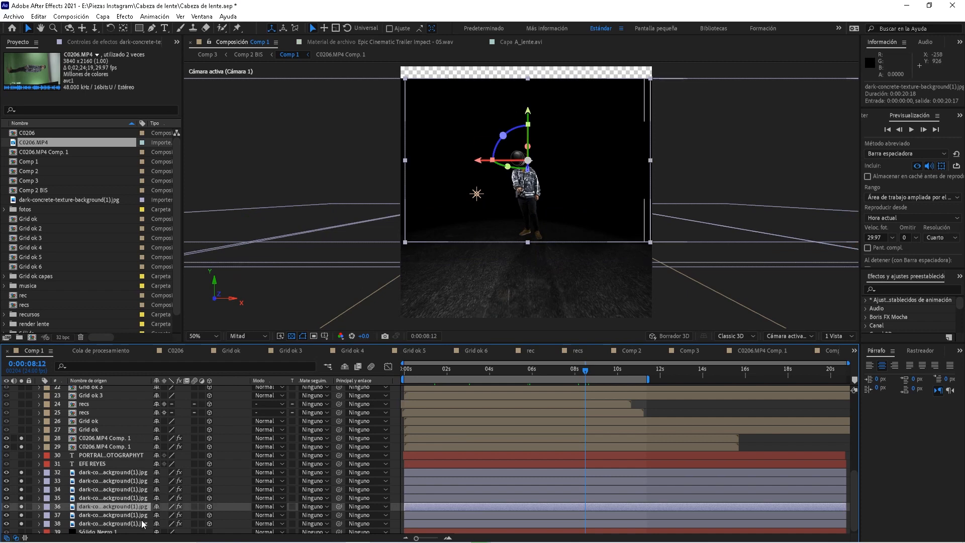
click(144, 523)
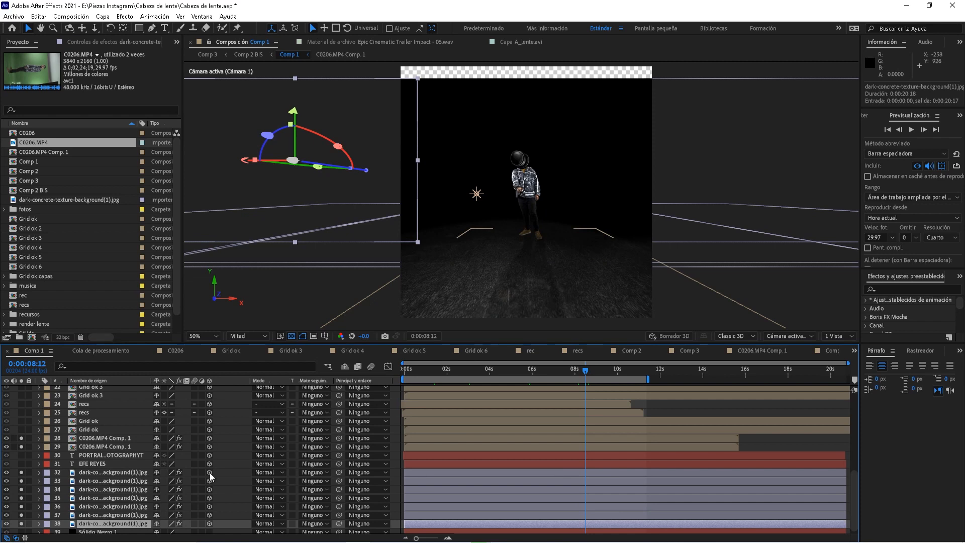
click(115, 473)
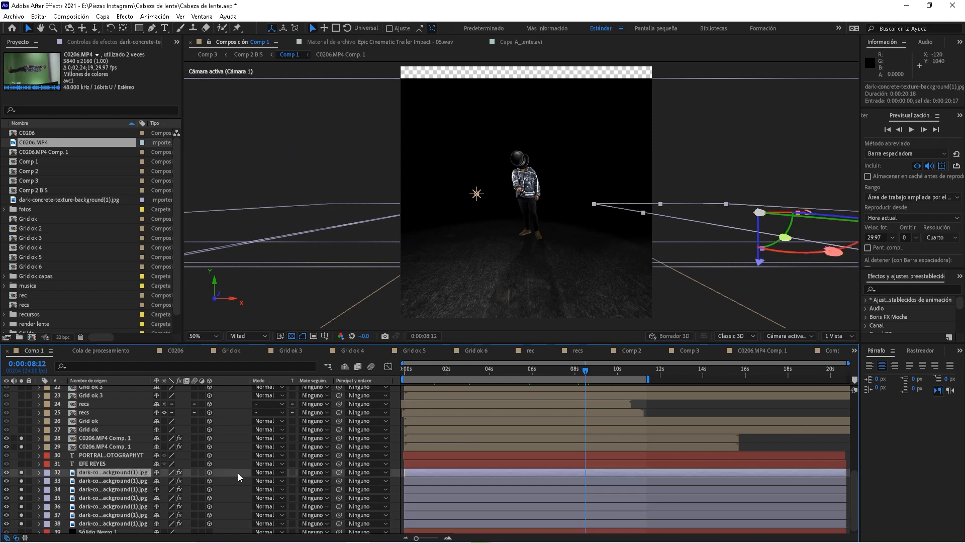
click(117, 482)
click(123, 497)
click(128, 514)
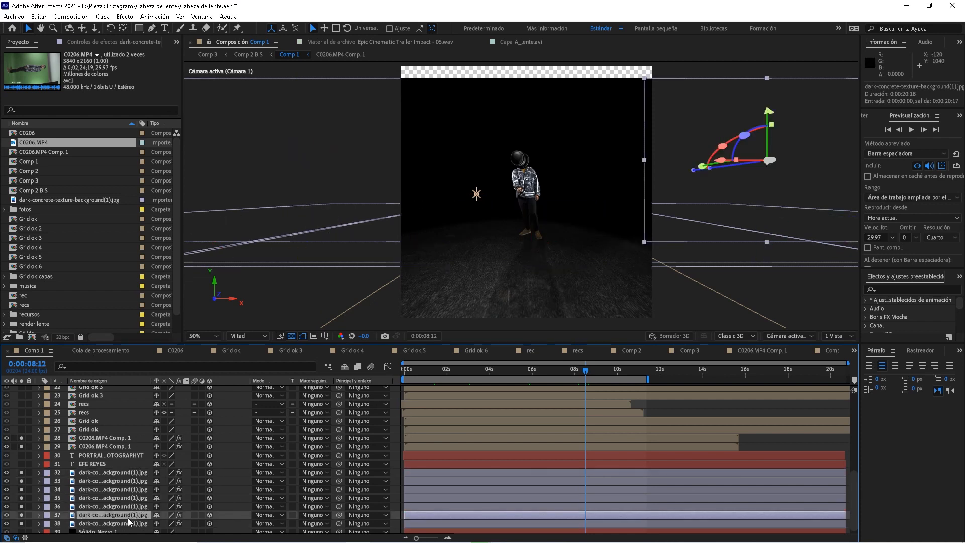
click(127, 523)
Select the Sólido Negro 1 black solid and toggle its Solo on and off
click(107, 532)
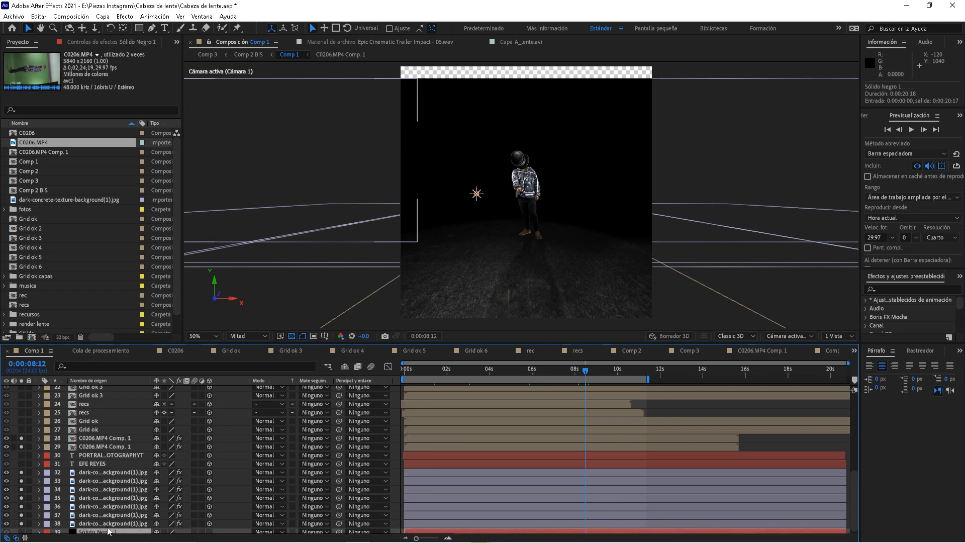
click(21, 528)
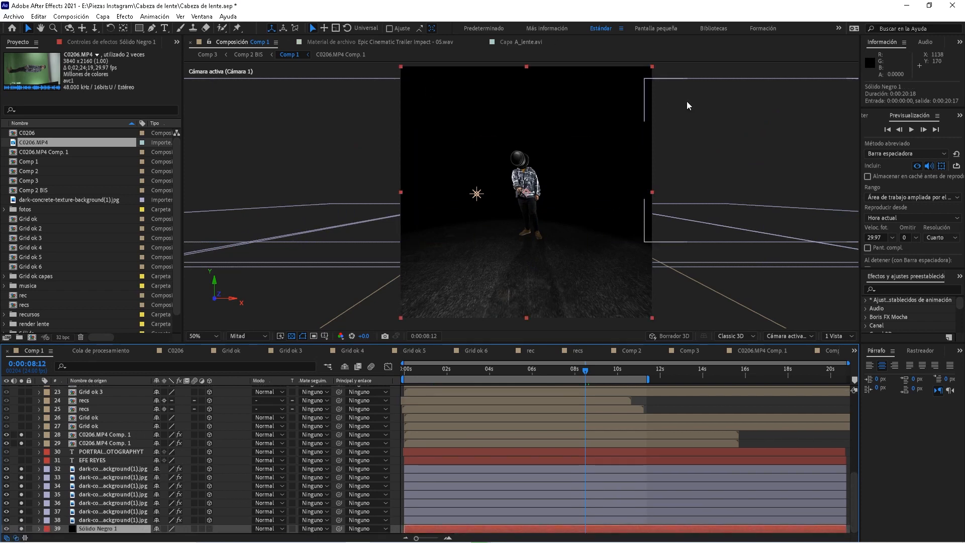
click(21, 528)
Review Comp 1's Composition Settings, confirm with Aceptar, and select the film-strip contact sheet layer
key(ctrl+k)
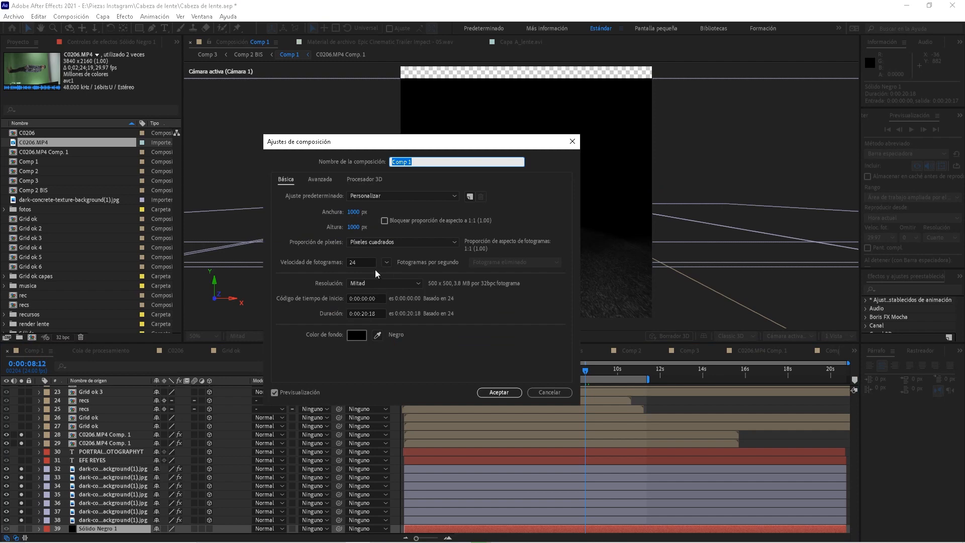
click(513, 392)
click(470, 370)
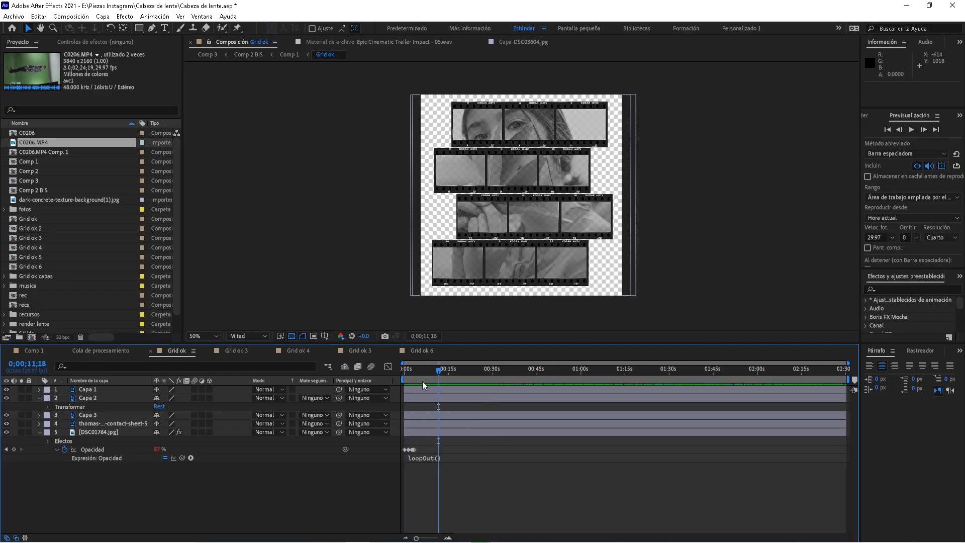
click(90, 425)
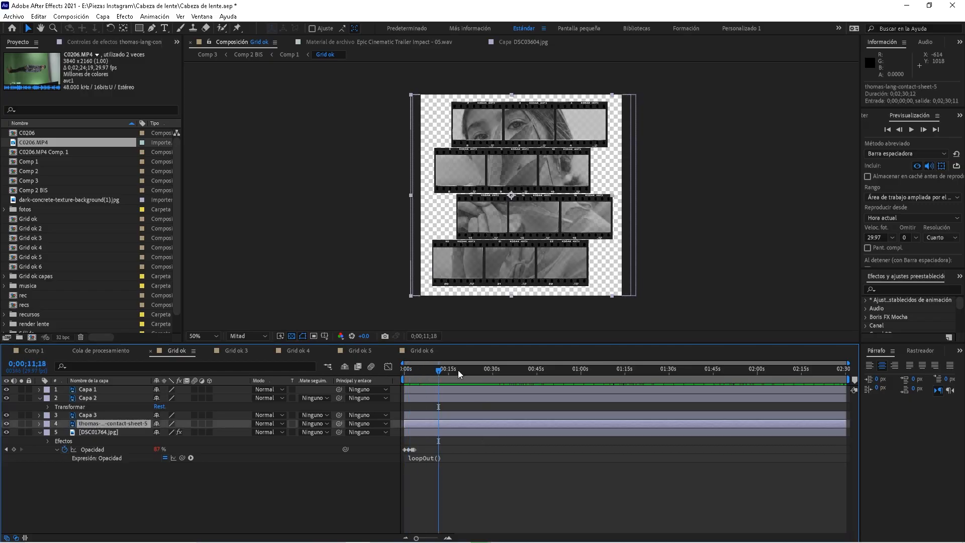
Scrub through the photo fade-out and briefly solo the four Grid ok film strips
drag(437, 373, 425, 372)
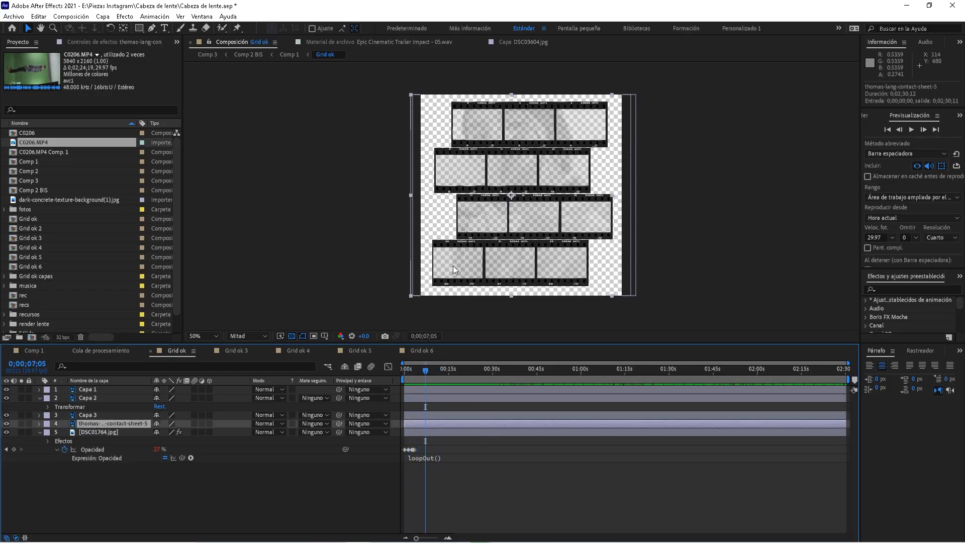
mouse_move(434, 371)
mouse_down()
mouse_move(433, 380)
mouse_move(480, 380)
mouse_move(450, 382)
mouse_up()
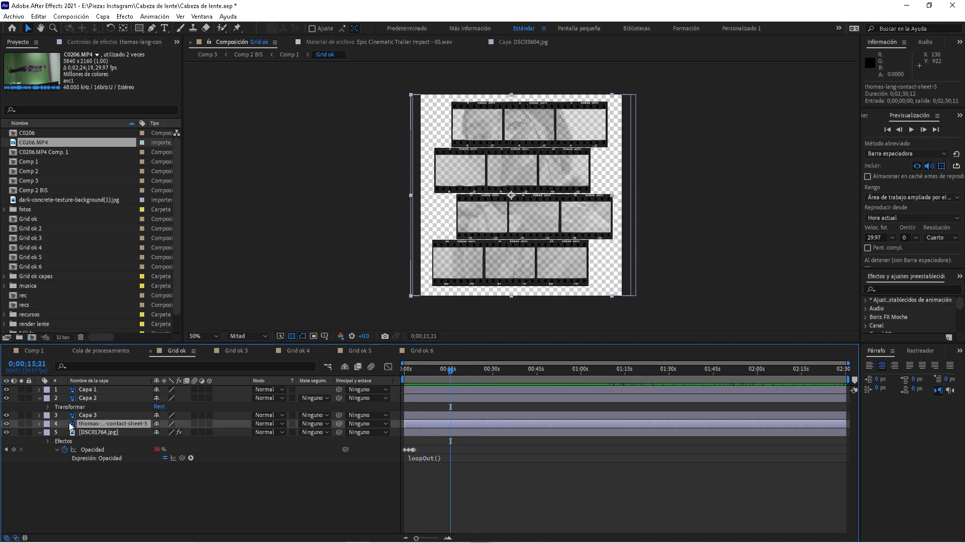
click(23, 423)
drag(21, 415, 25, 394)
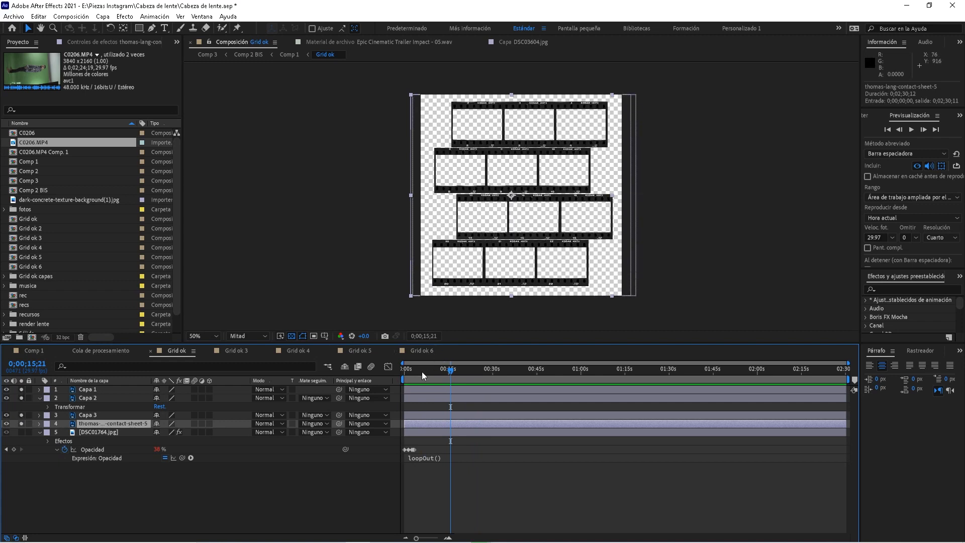
click(475, 373)
drag(23, 389, 22, 424)
Solo the DSC01764.jpg photo layer and scrub to where the photos turn transparent
click(113, 433)
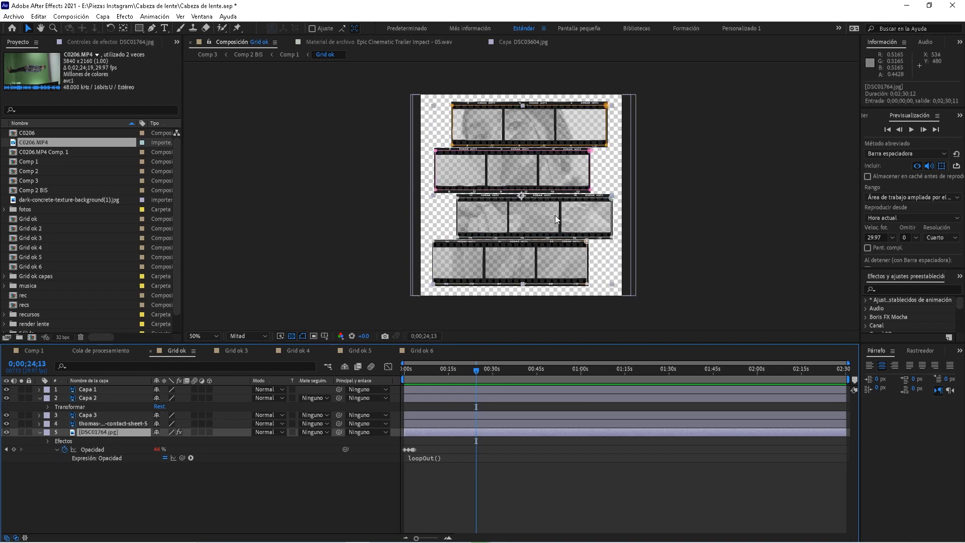
click(22, 432)
drag(476, 369, 396, 394)
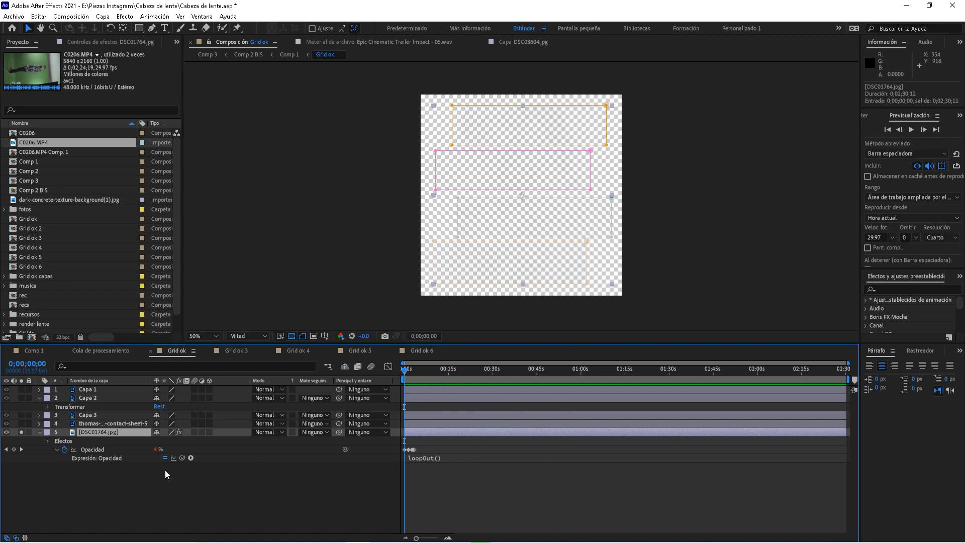
click(447, 537)
key(space)
click(420, 370)
drag(420, 372, 436, 379)
Preview the photo flicker from the start and from about 4.5 and 10 seconds
key(space)
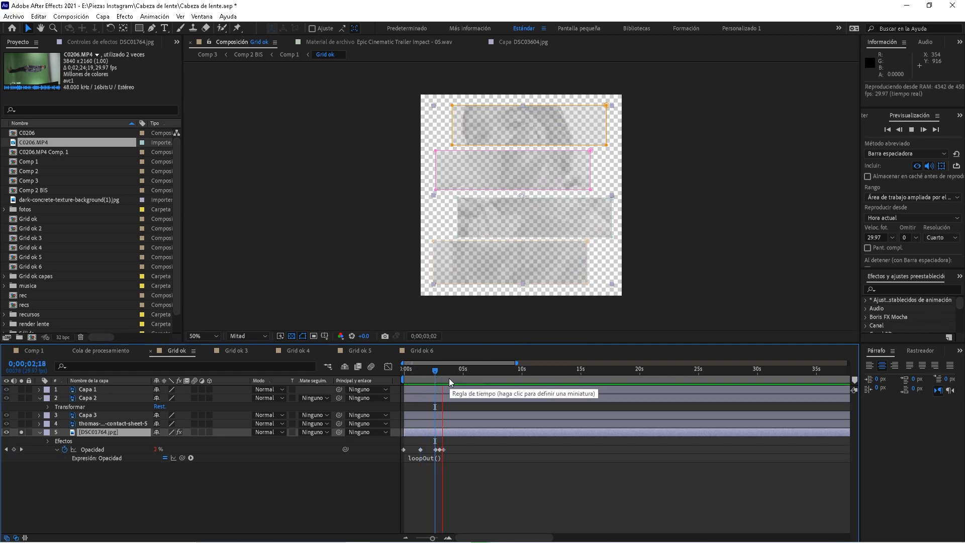
key(space)
click(406, 372)
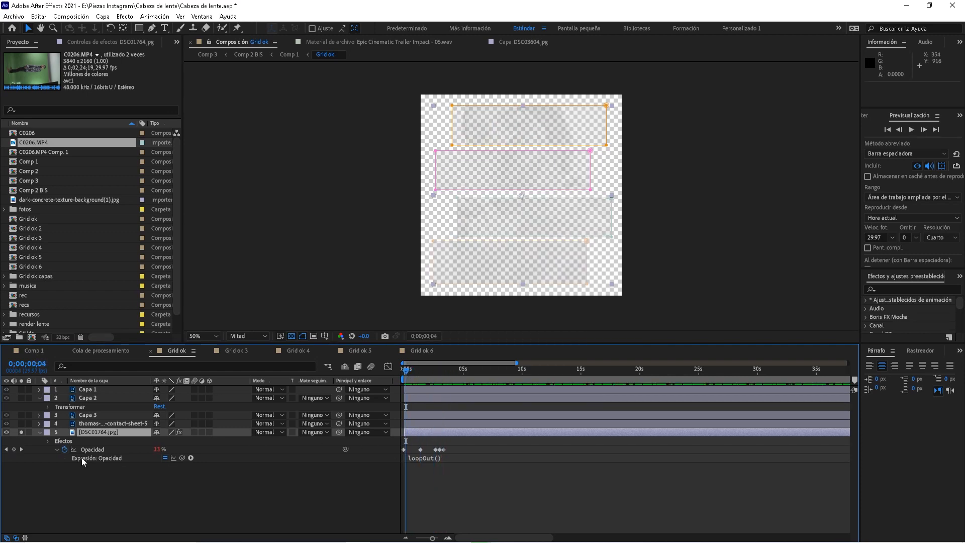
key(space)
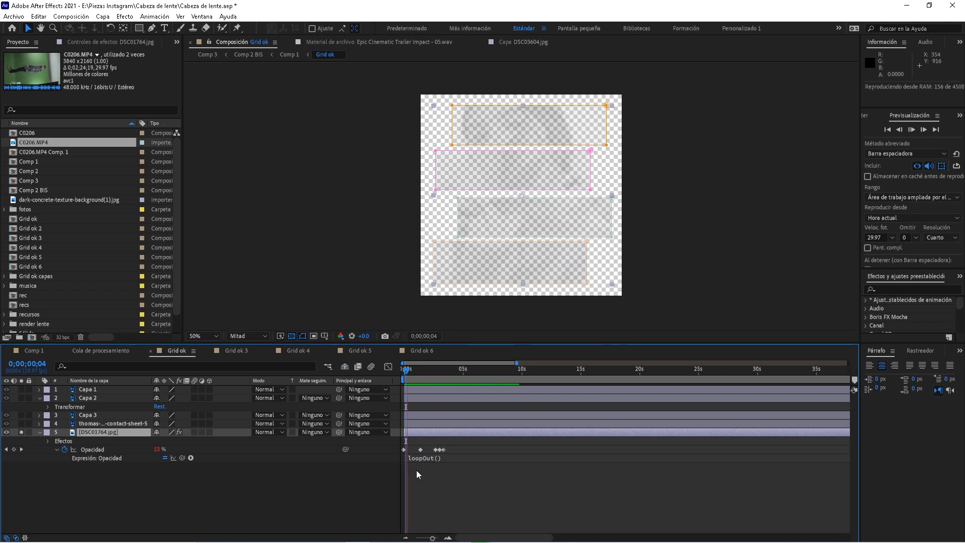
click(458, 376)
click(523, 373)
key(space)
Solo all four film-strip layers and preview them playing together
click(22, 423)
click(21, 414)
click(21, 397)
click(21, 389)
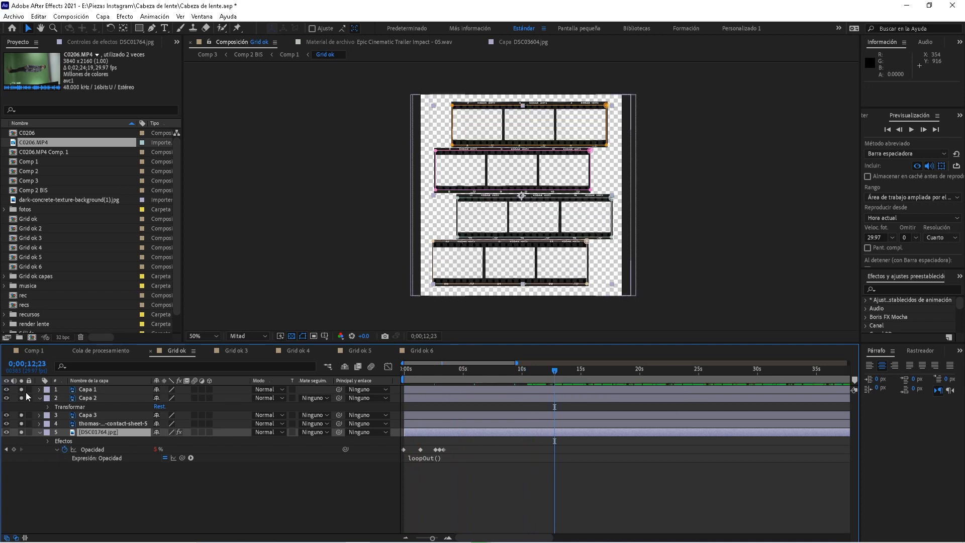
key(space)
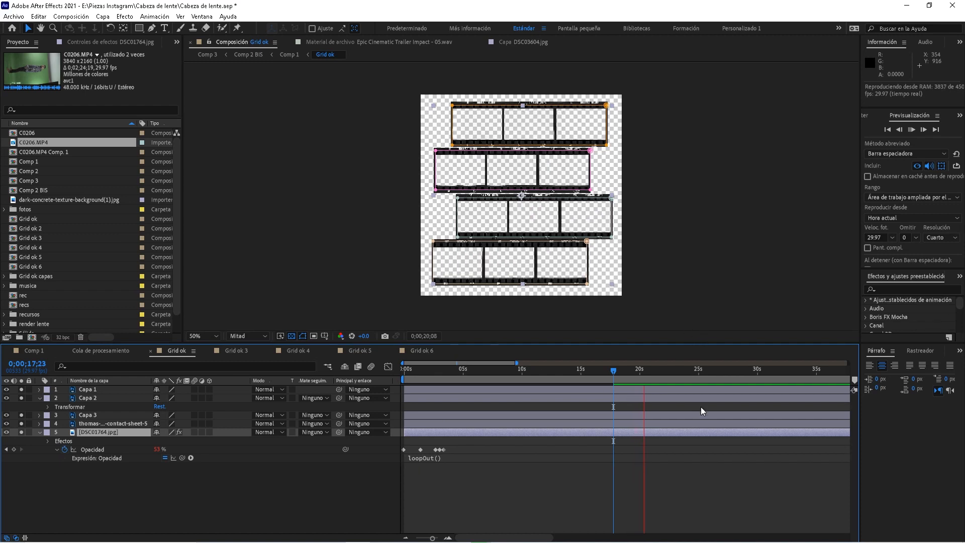
key(space)
Scrub through the Grid ok 3, 4, 5 and 6 compositions, then return to Comp 1
click(233, 352)
drag(464, 370, 512, 371)
click(295, 352)
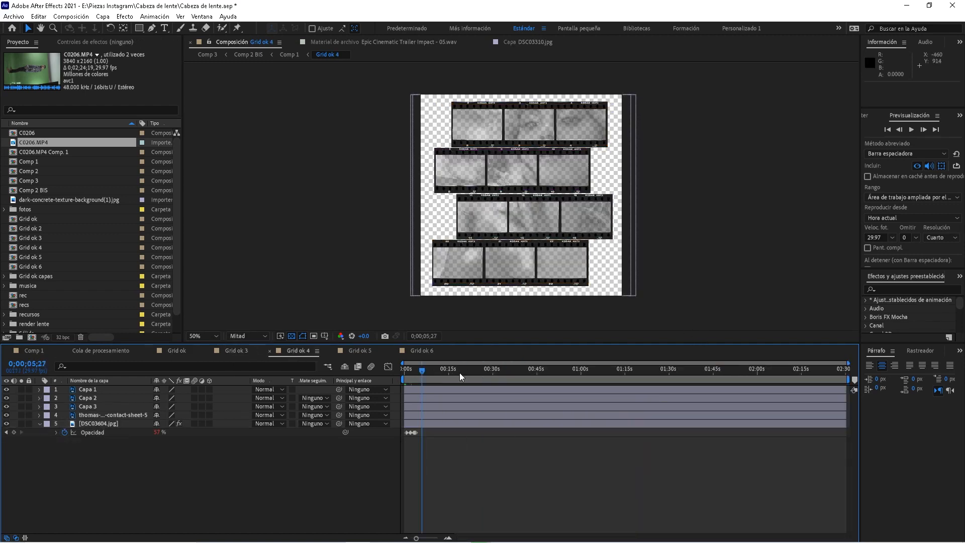
click(358, 351)
drag(493, 371, 606, 371)
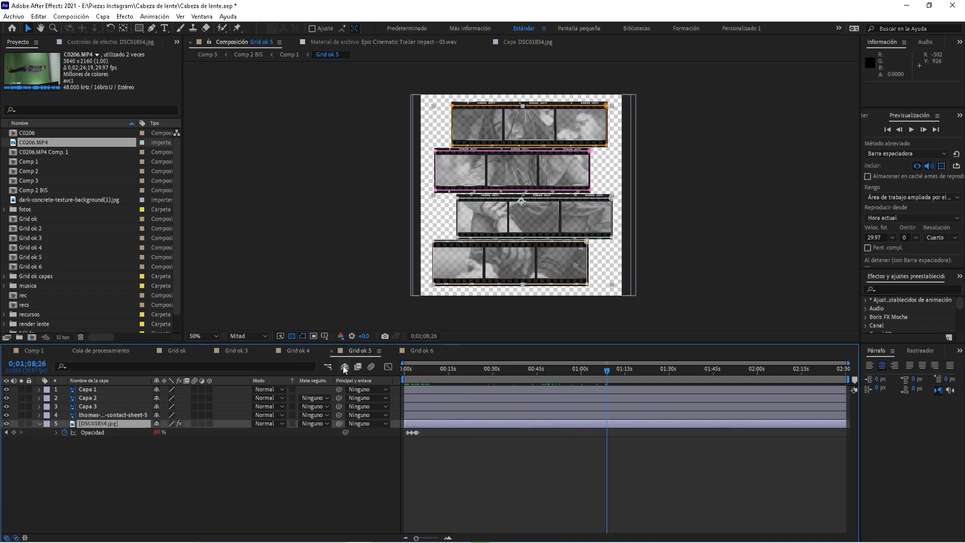
click(418, 351)
drag(472, 374, 663, 370)
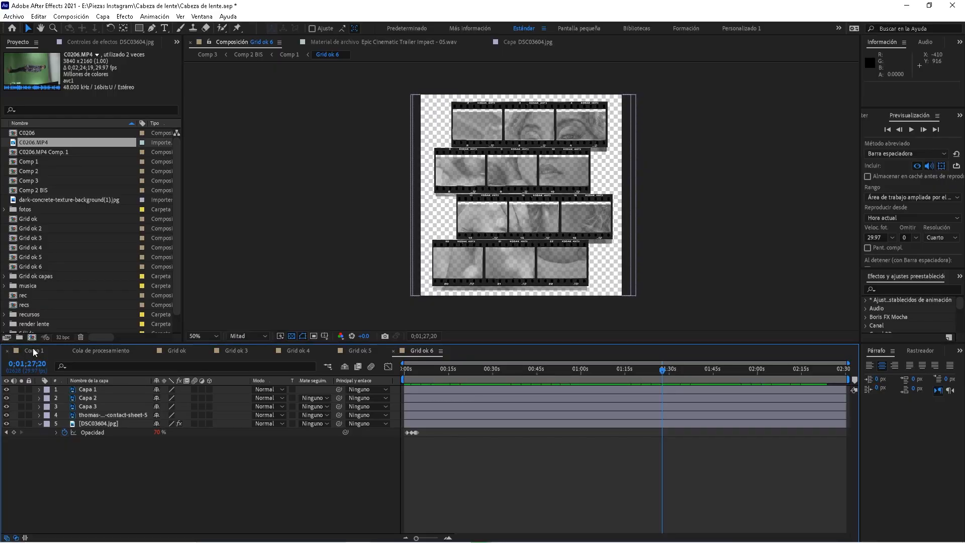
click(33, 350)
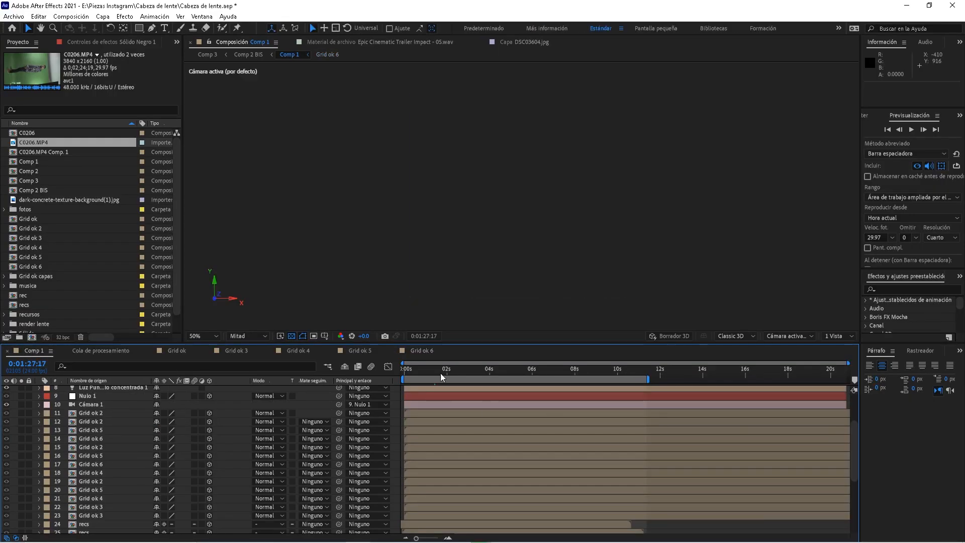
Select the two lower Grid ok layers and solo them
mouse_move(854, 441)
mouse_down()
mouse_move(852, 469)
mouse_move(848, 459)
mouse_up()
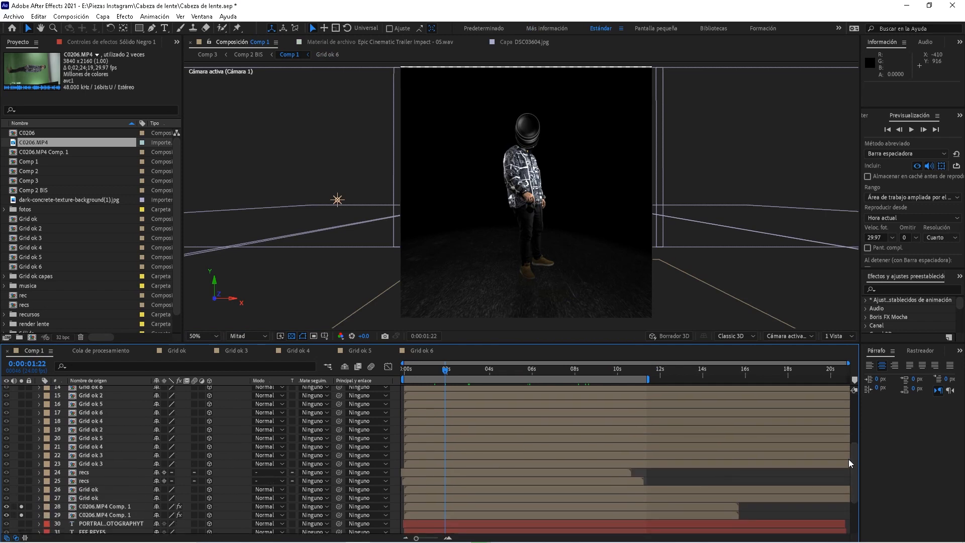
click(82, 498)
ctrl+click(83, 489)
click(21, 498)
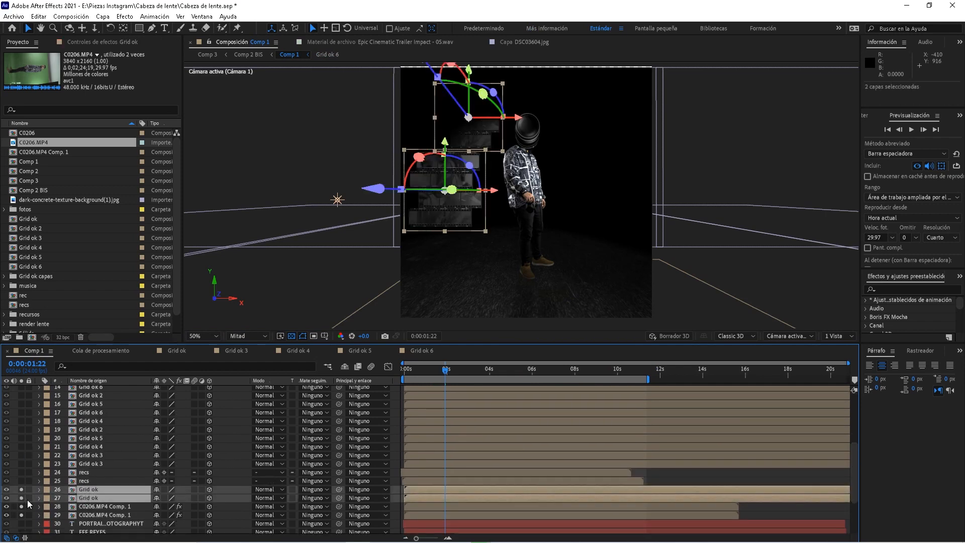
Select the grid layers 11–23 from Grid ok 3 upward, then clear the selection
click(93, 463)
scroll(93, 463, up, 3)
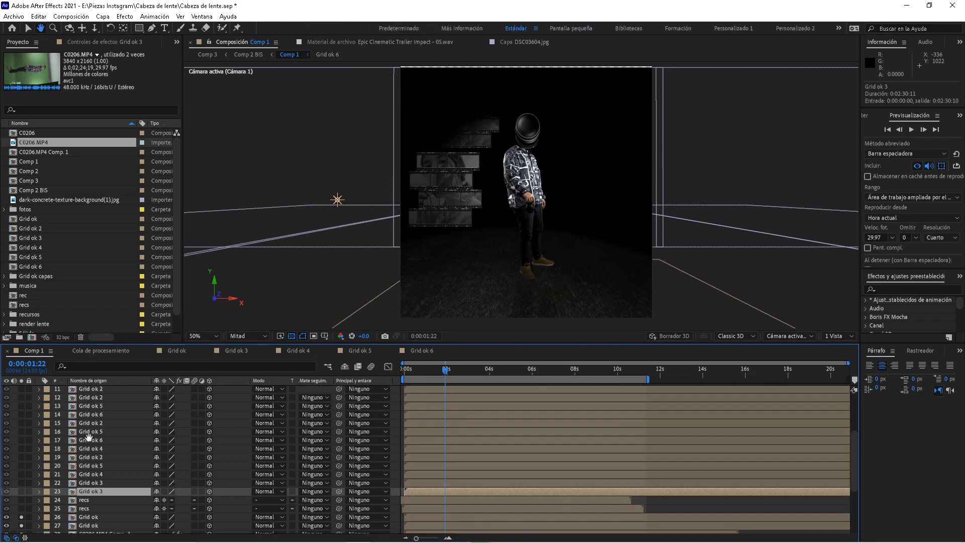
shift+click(89, 409)
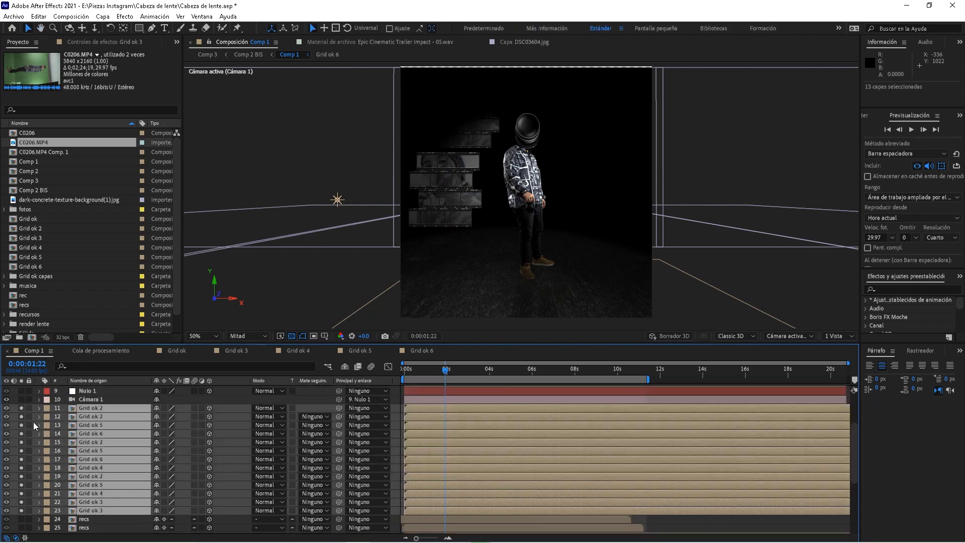
click(679, 532)
Select the Grid ok 4 layer and bring up the viewer's camera view choices
click(103, 467)
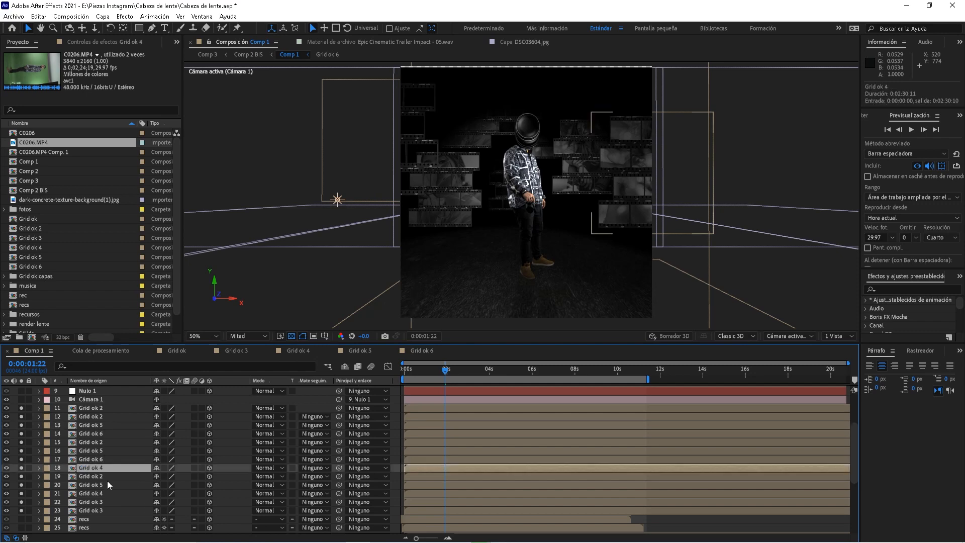
scroll(105, 472, down, 3)
key(space)
drag(104, 472, 103, 521)
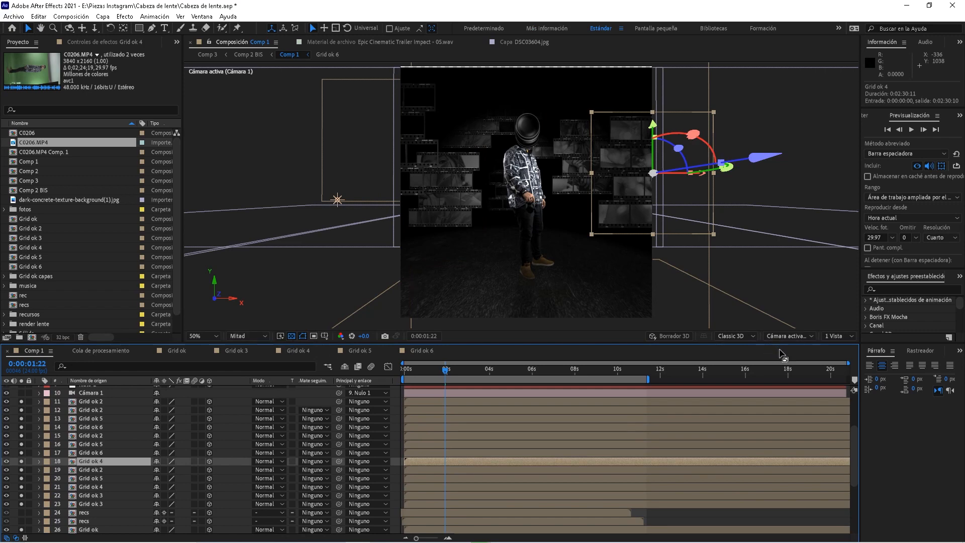
click(798, 336)
Split the viewer into two views and pan the top view to frame the scene
click(836, 337)
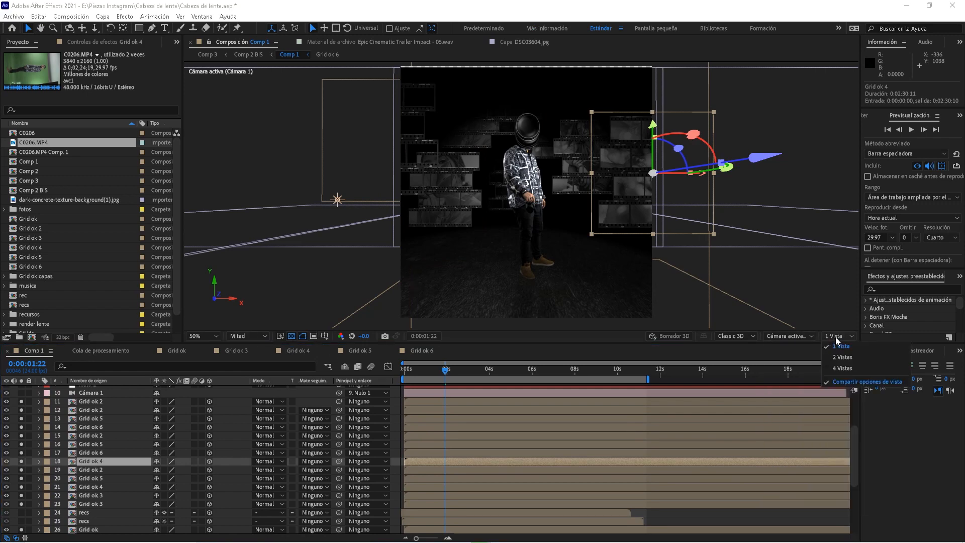
click(841, 357)
drag(401, 132, 349, 199)
Select the Grid ok 5, 4, 2 and 6 layers one by one to locate each
click(104, 443)
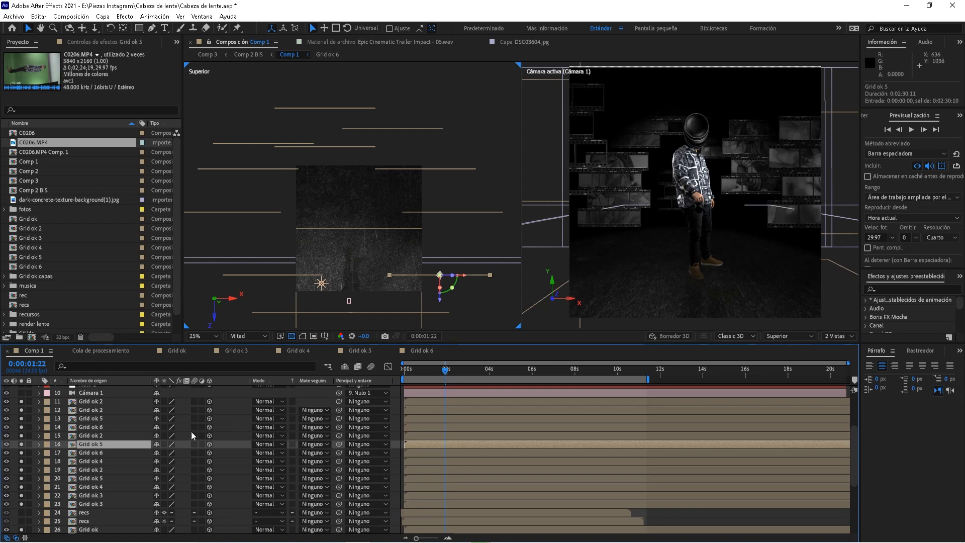
click(116, 463)
click(114, 487)
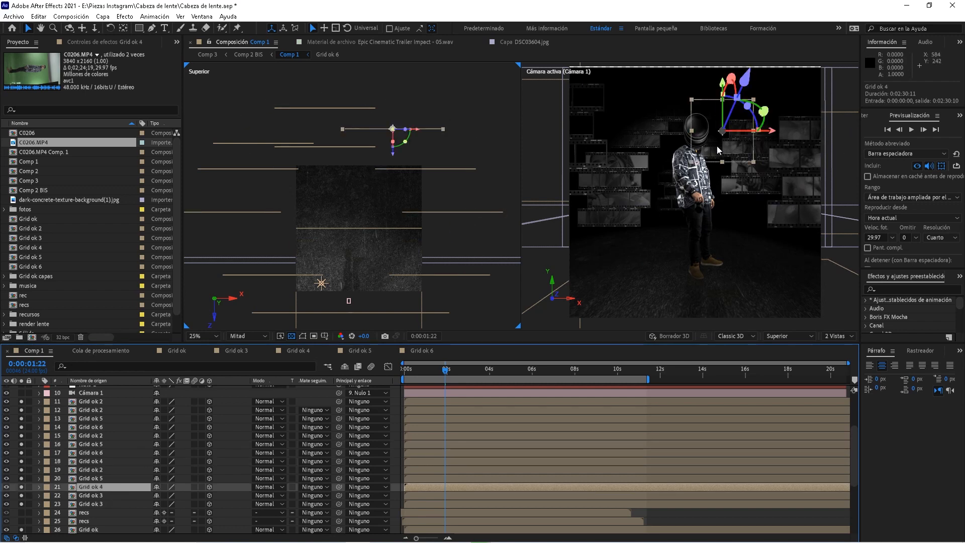
click(97, 495)
click(99, 461)
click(101, 426)
click(101, 402)
click(104, 426)
Check Grid ok 3 and 2, then select all the grid layers together and deselect them
scroll(105, 433, down, 3)
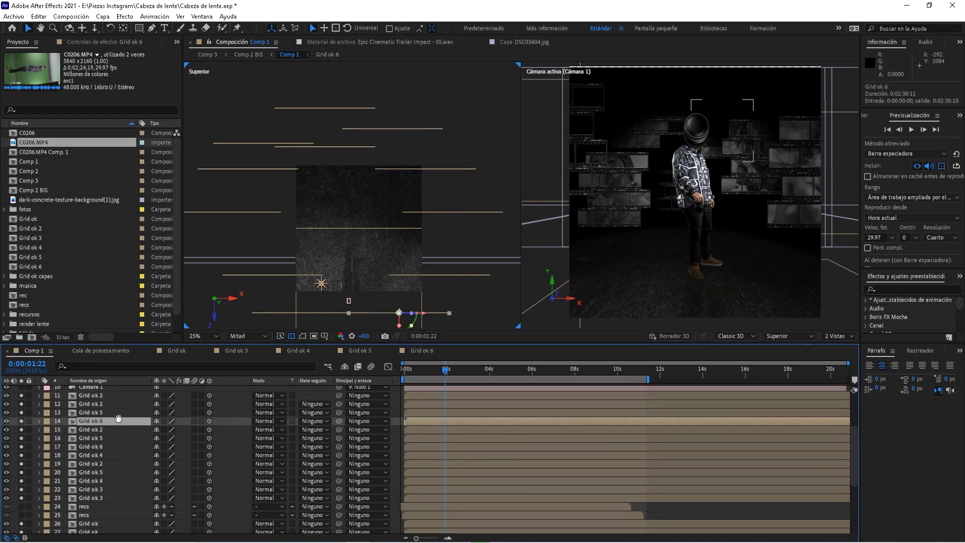
click(107, 427)
drag(107, 418, 107, 465)
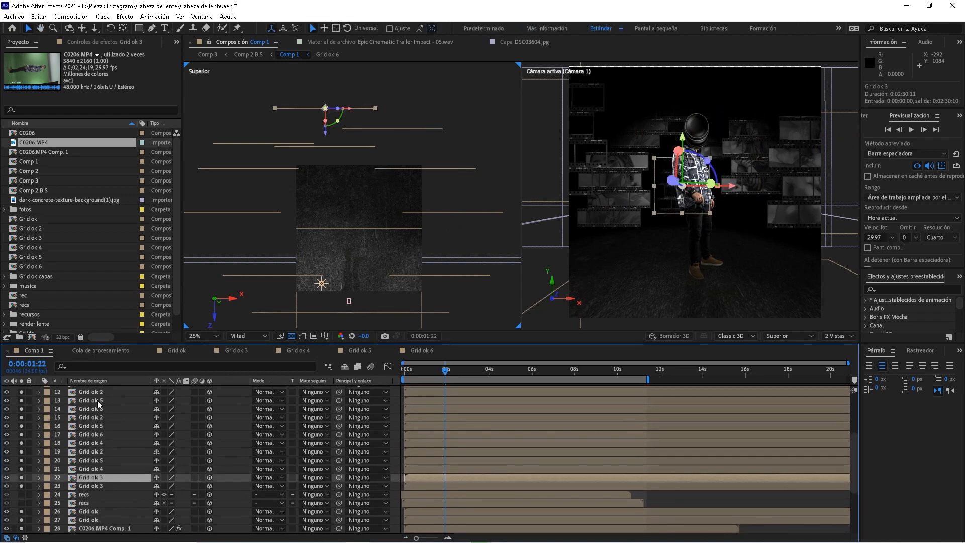
click(96, 393)
drag(93, 414, 119, 403)
click(97, 433)
shift+click(100, 460)
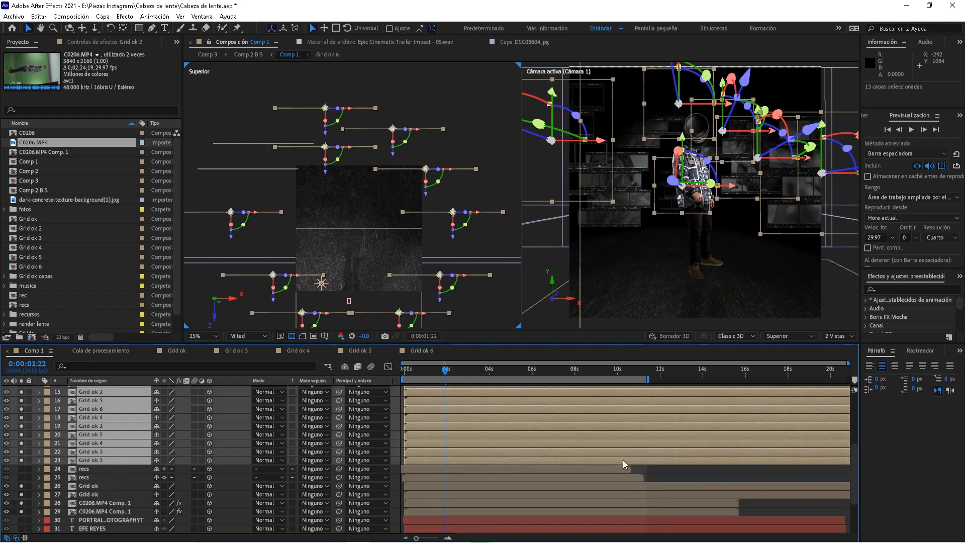
click(659, 470)
Inspect the Grid ok 5 precomp, then return to Comp 1 at 0:00:02:13 and pan the top view
double_click(90, 434)
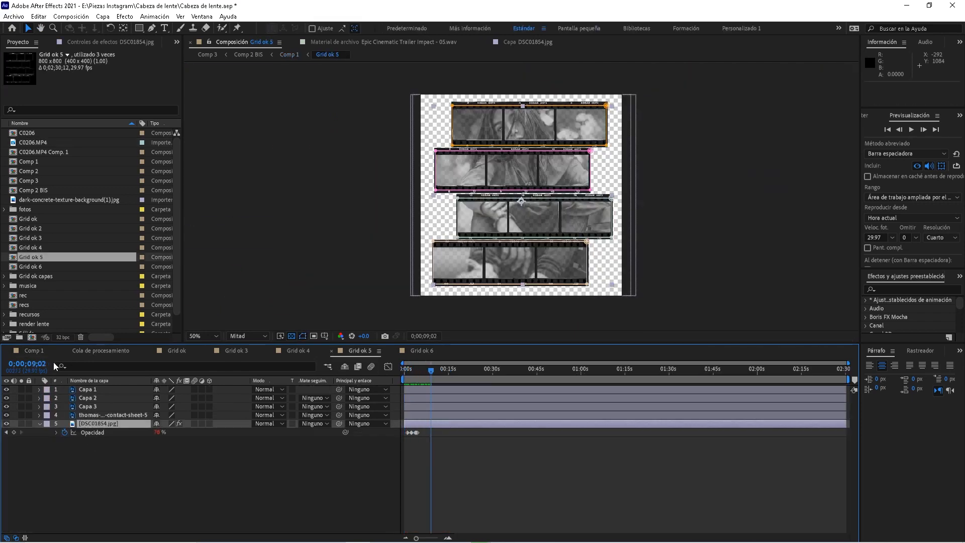
click(35, 351)
drag(478, 371, 458, 371)
key(space)
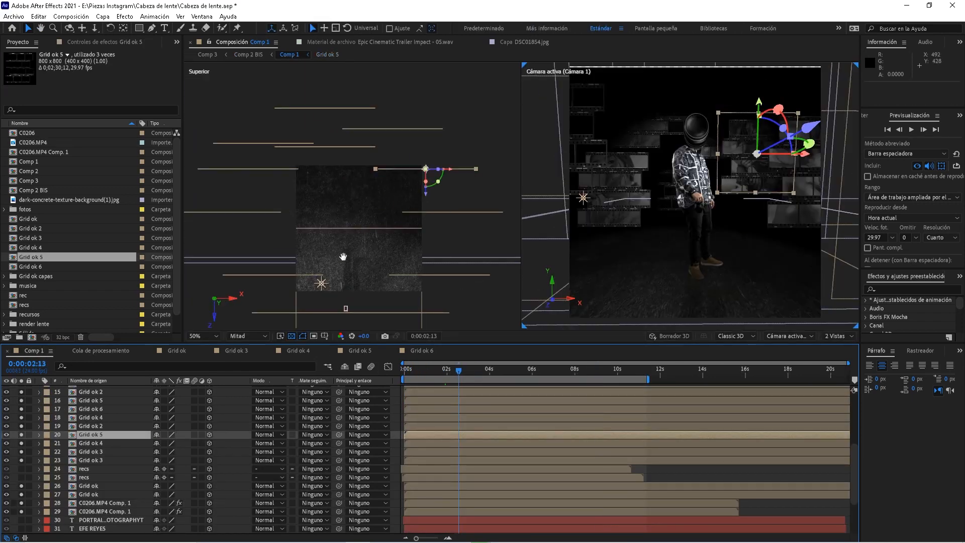
drag(351, 244, 400, 180)
scroll(98, 455, down, 3)
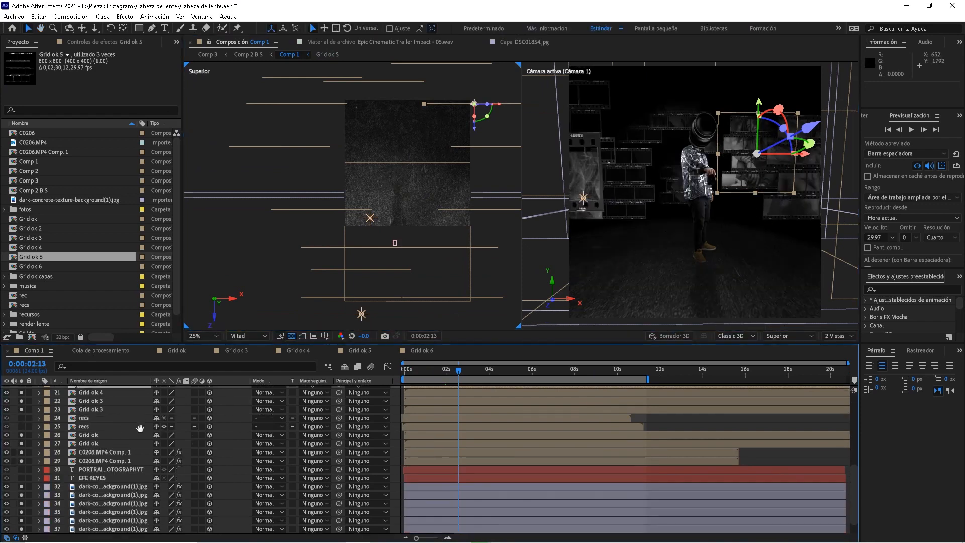
Select both C0206.MP4 Comp. 1 layers, then check where Grid ok 2, 3 and 5 sit
click(98, 452)
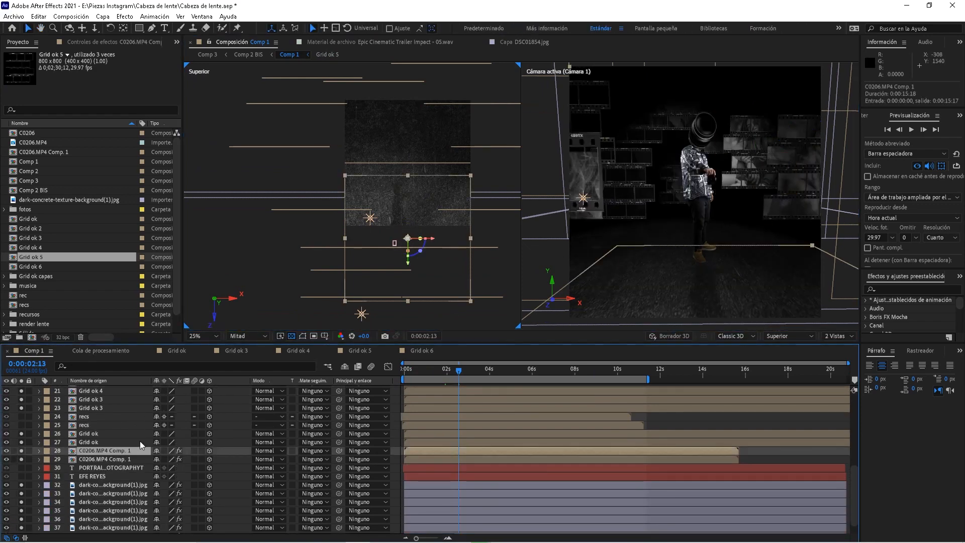
click(128, 459)
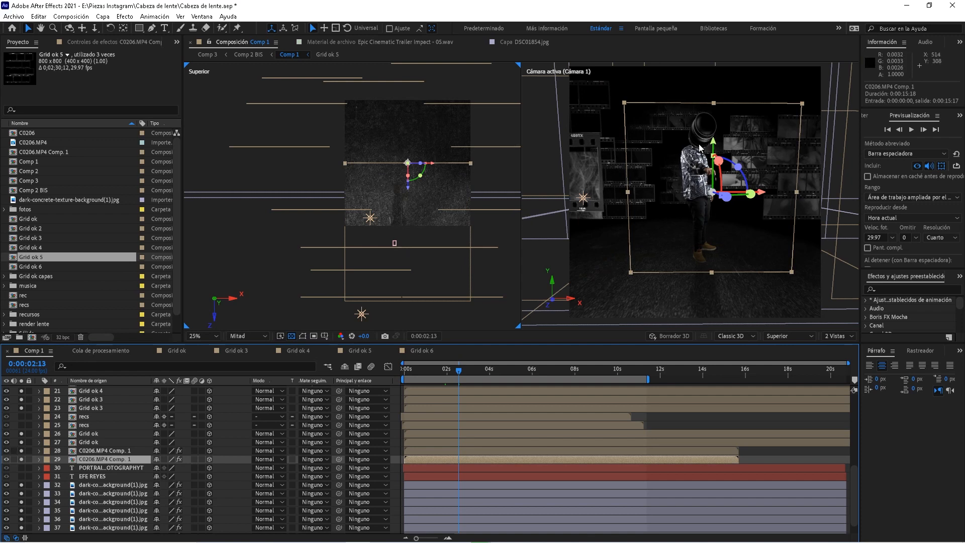
click(91, 407)
scroll(93, 418, up, 2)
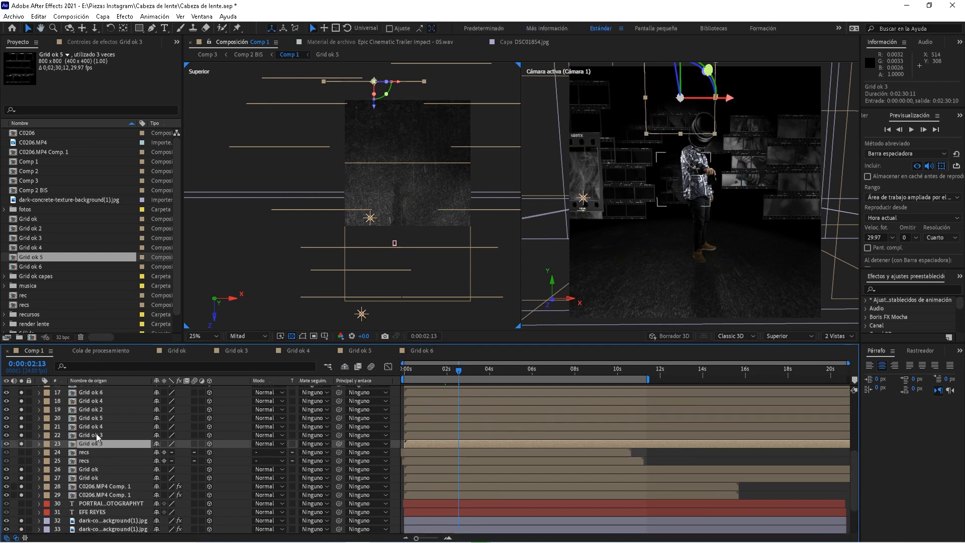
click(95, 435)
click(98, 408)
scroll(98, 407, up, 3)
click(94, 436)
click(96, 422)
click(99, 413)
click(100, 405)
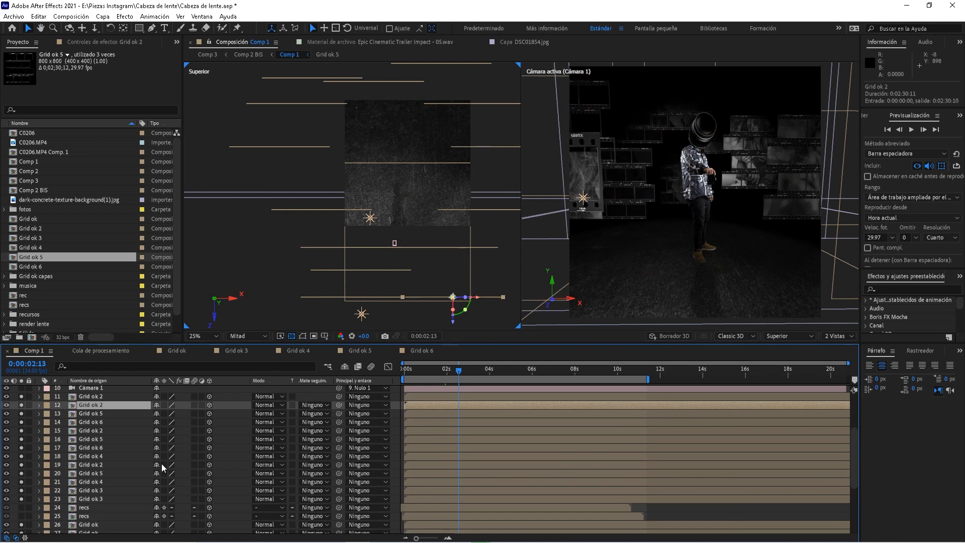
scroll(98, 423, up, 2)
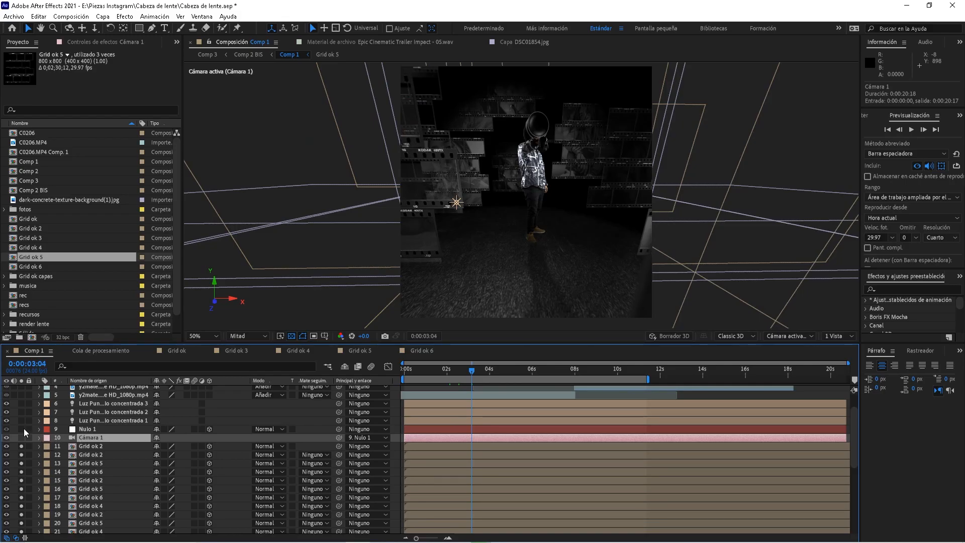
Check that Cámara 1 keeps its 15 mm lens with depth of field on, then go to 0:00:04:19
click(99, 430)
click(89, 440)
click(91, 430)
click(95, 438)
double_click(95, 439)
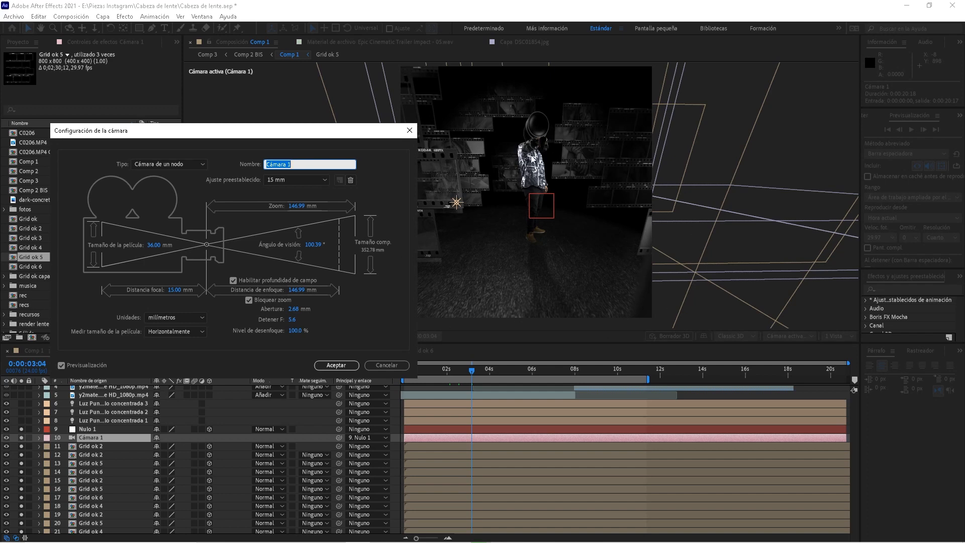
click(345, 365)
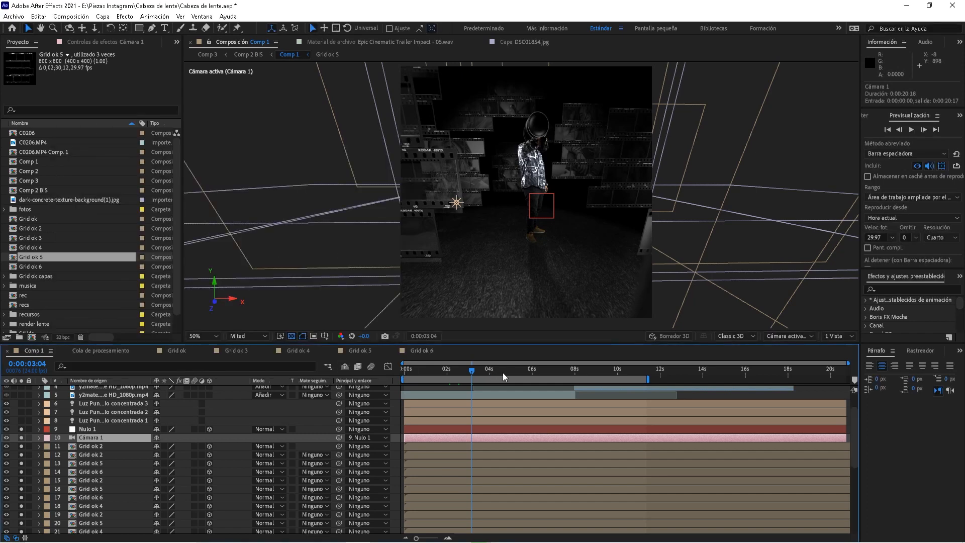
click(505, 372)
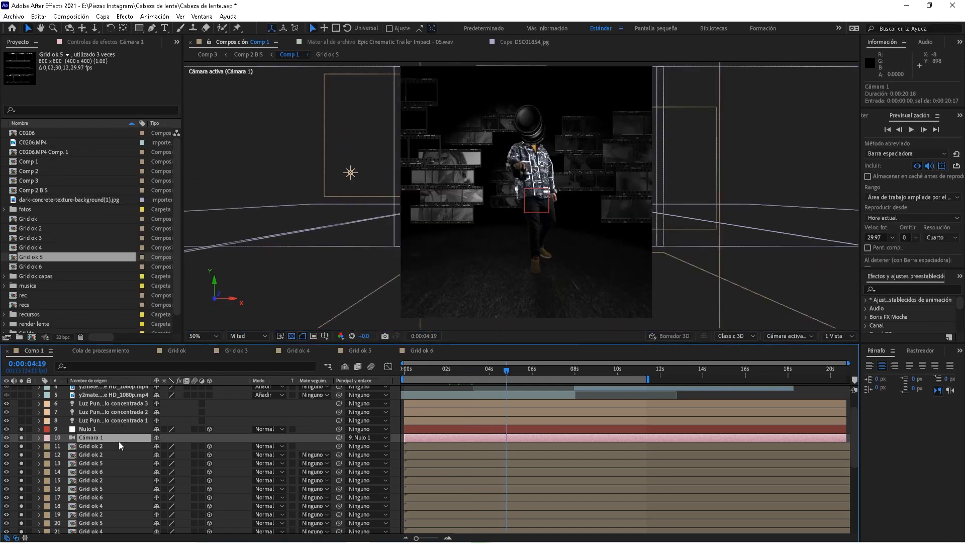
Reveal Nulo 1's keyframed position and orientation, then preview the camera move from the start
click(111, 429)
key(u)
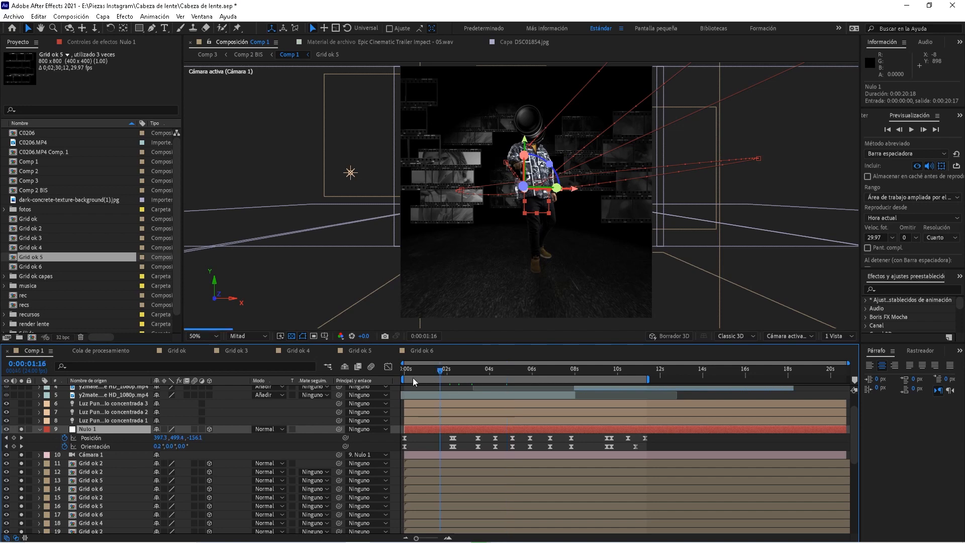
key(Home)
key(space)
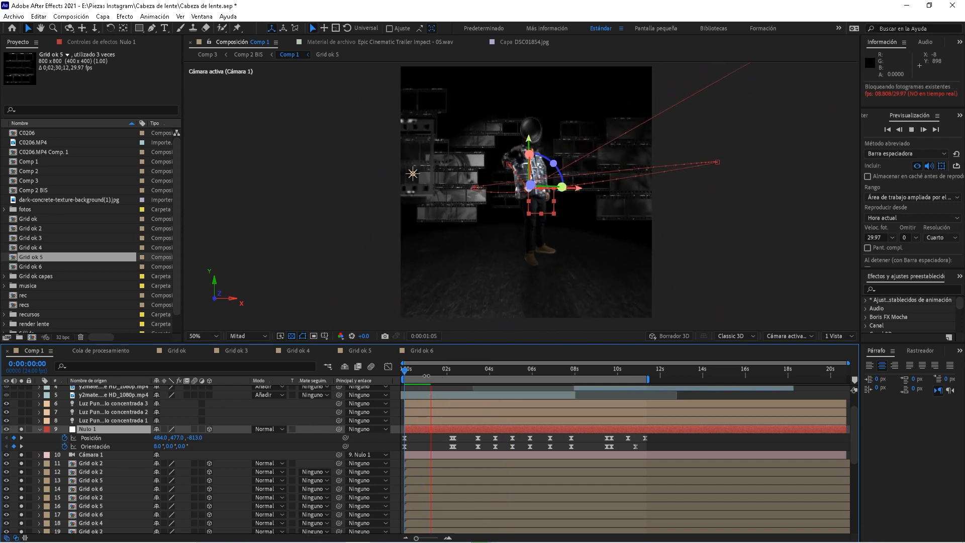
click(405, 372)
key(space)
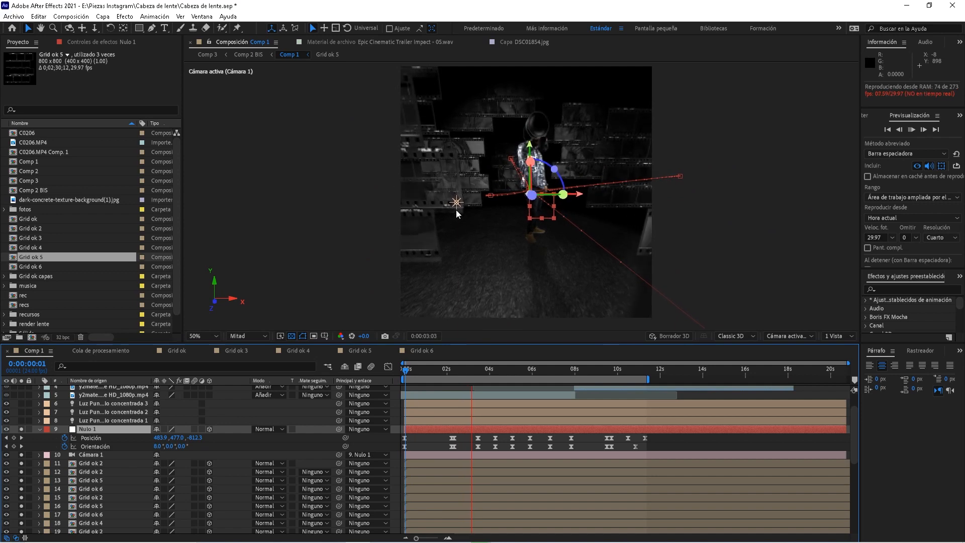
Preview the camera move from 0:00:02:14, 0:00:05:05, 0:00:06:09 and 0:00:09:09
click(459, 373)
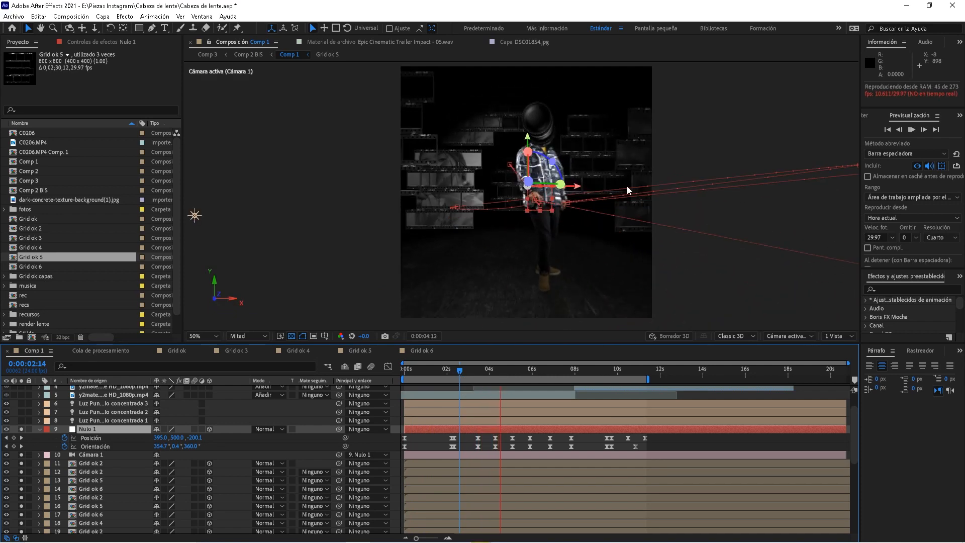
click(514, 371)
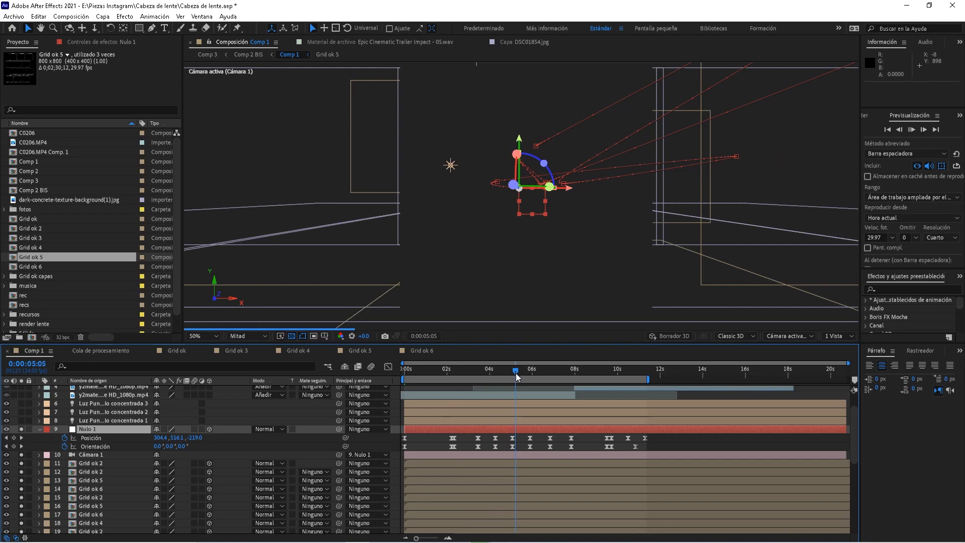
key(space)
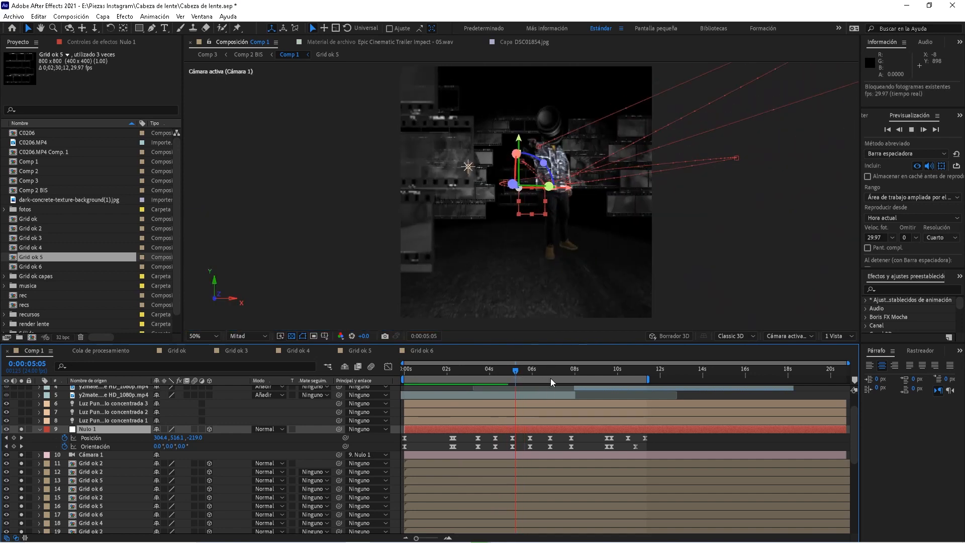
key(space)
click(539, 370)
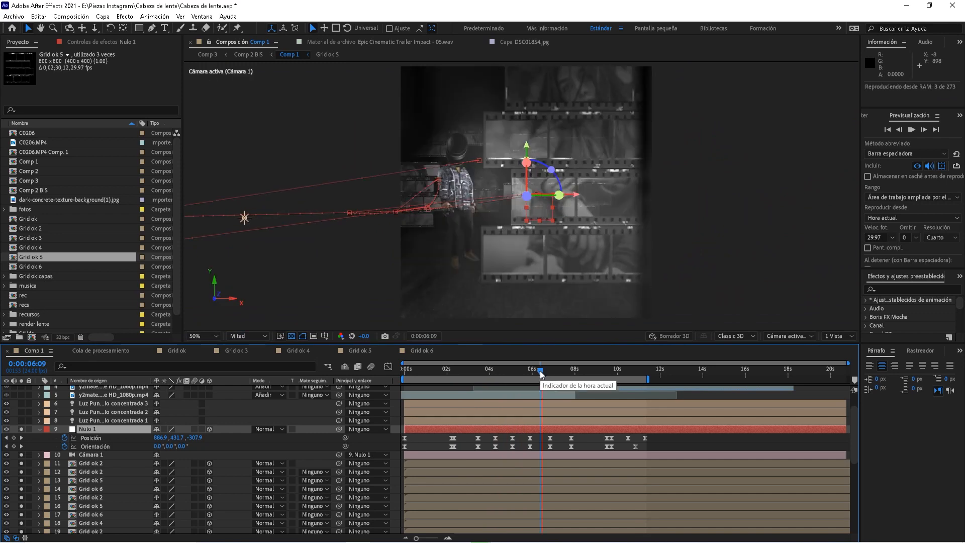
key(space)
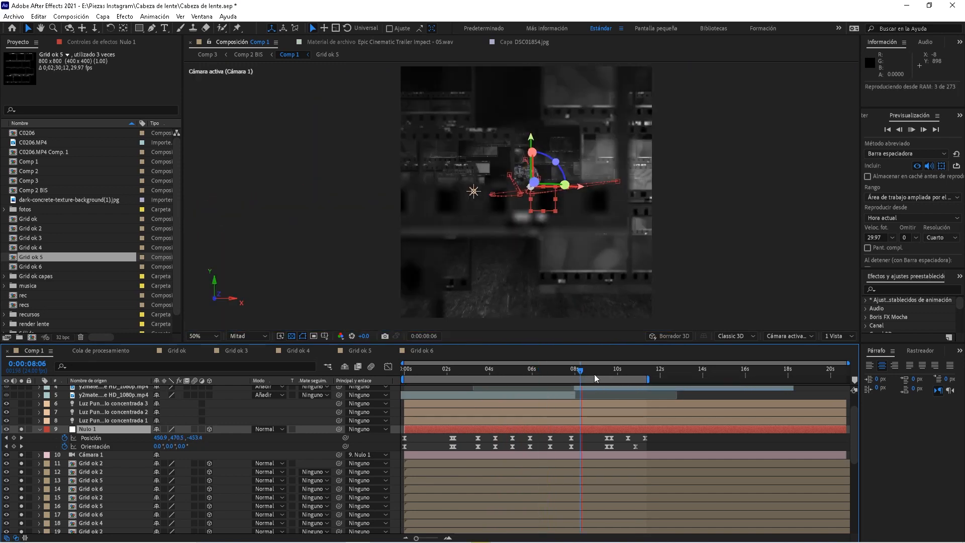
click(603, 370)
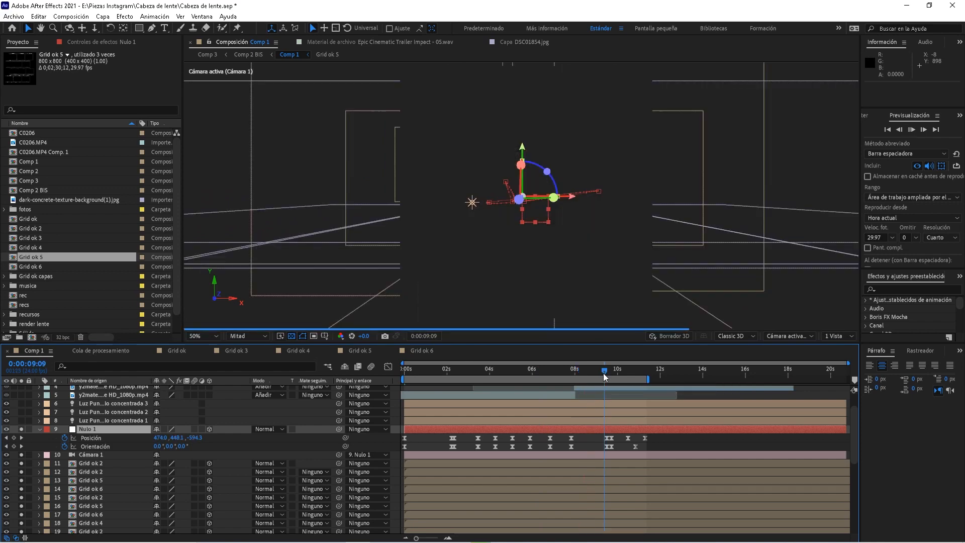
key(space)
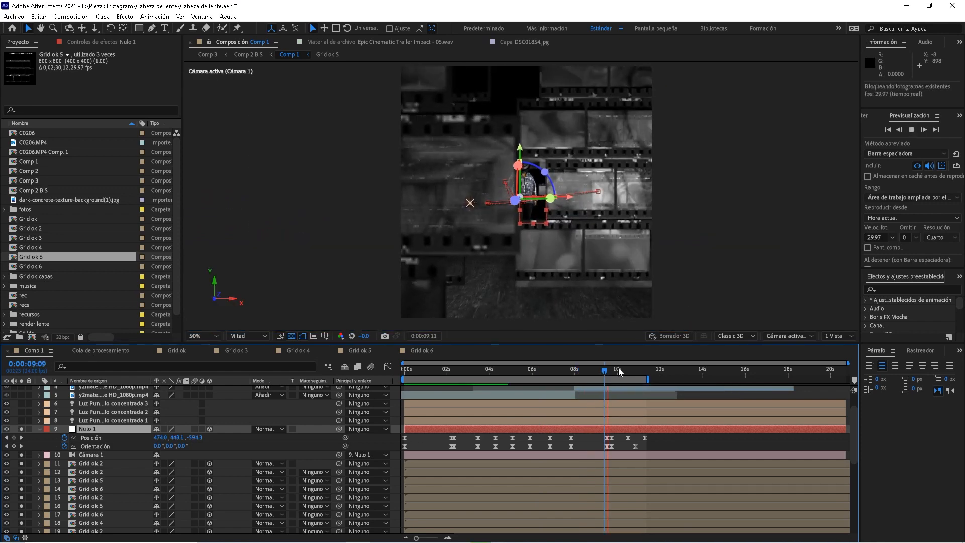
Preview from 0:00:10:01 and 0:00:10:15, then replay from the start to 0:00:02:16
click(618, 371)
key(space)
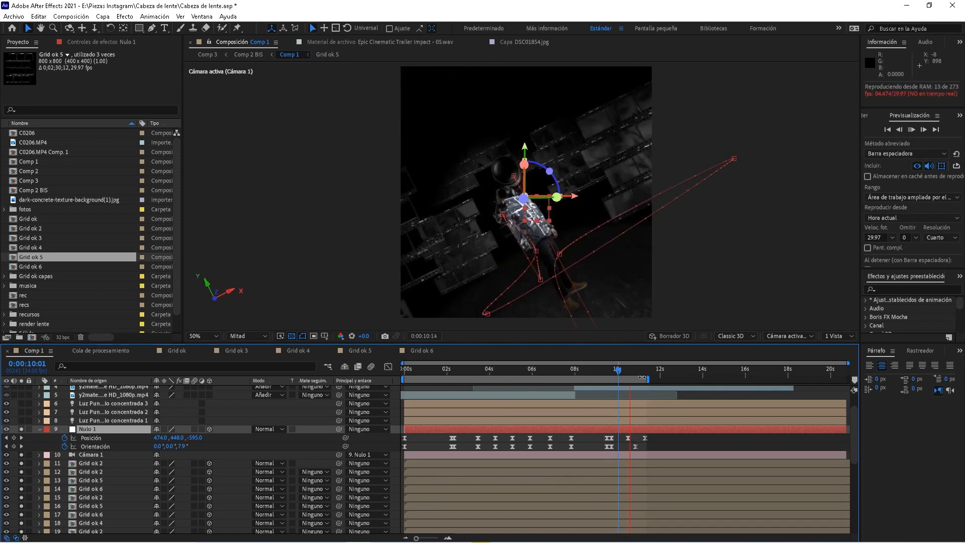
key(space)
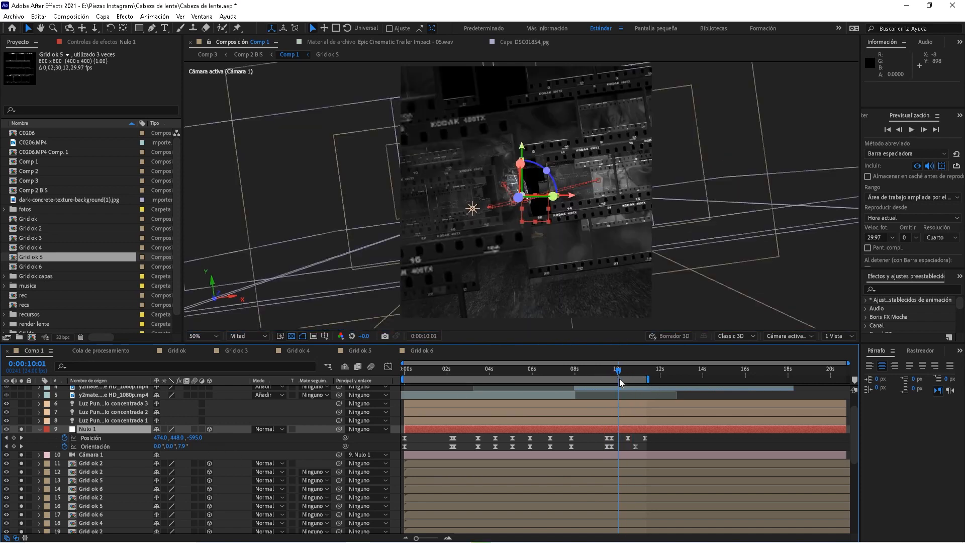
click(631, 371)
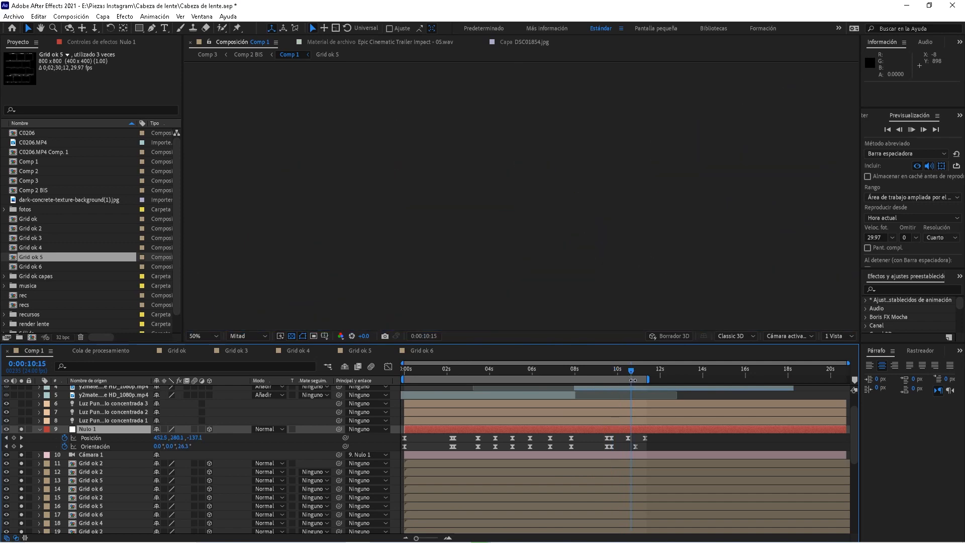
key(space)
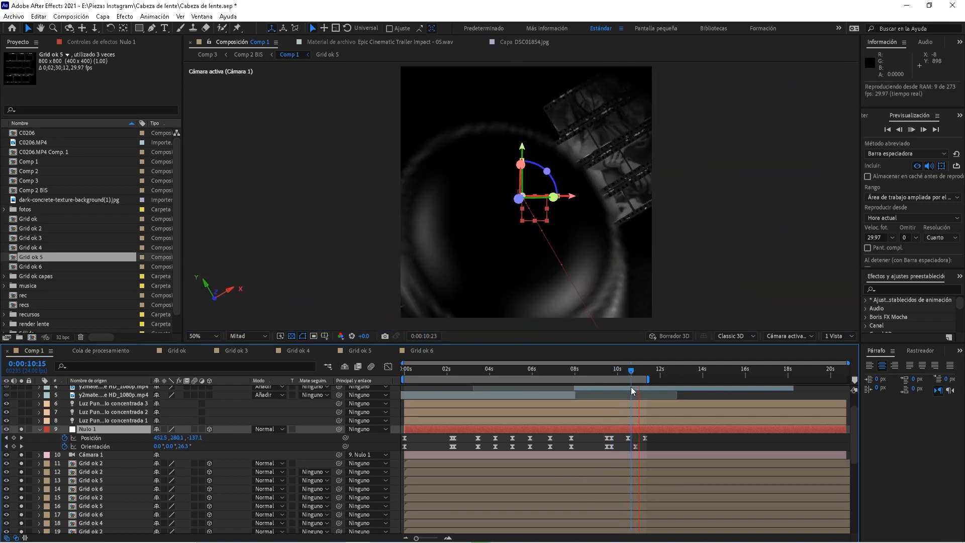
drag(633, 372, 397, 392)
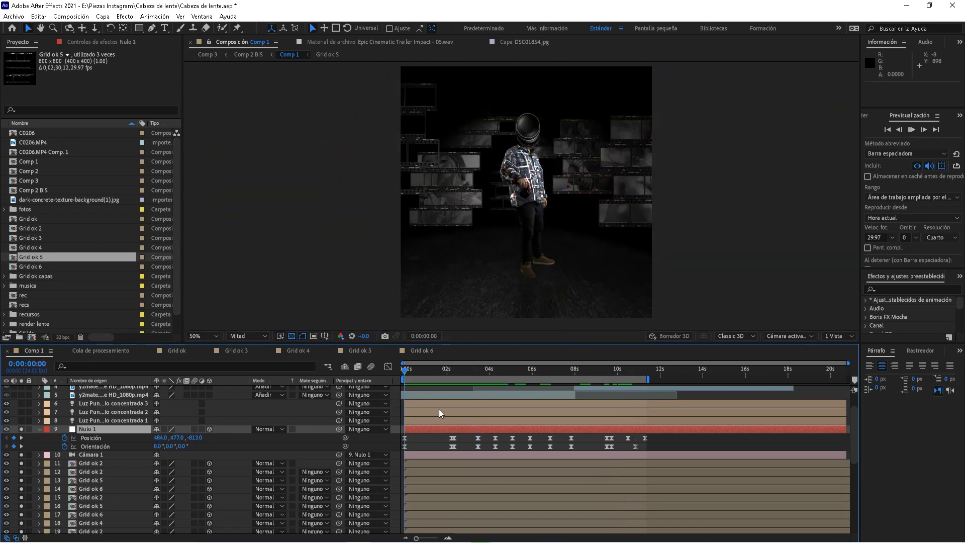
key(space)
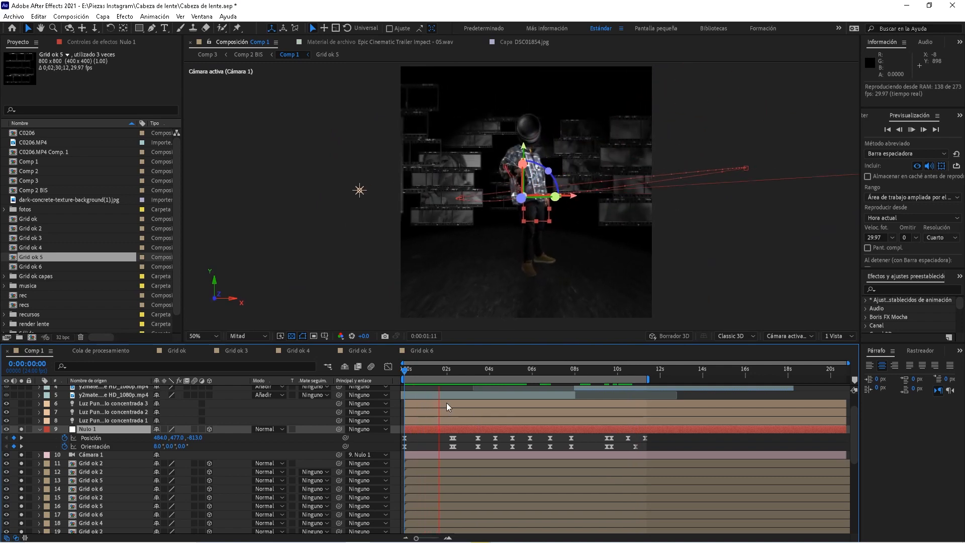
click(460, 367)
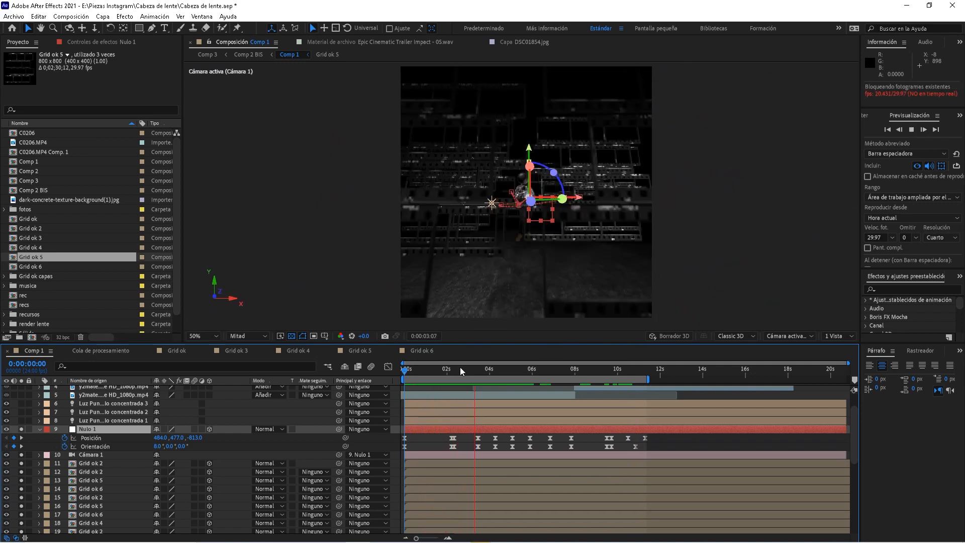
Expand Cámara 1's Position property to reveal its wiggle(1,32) expression
click(96, 454)
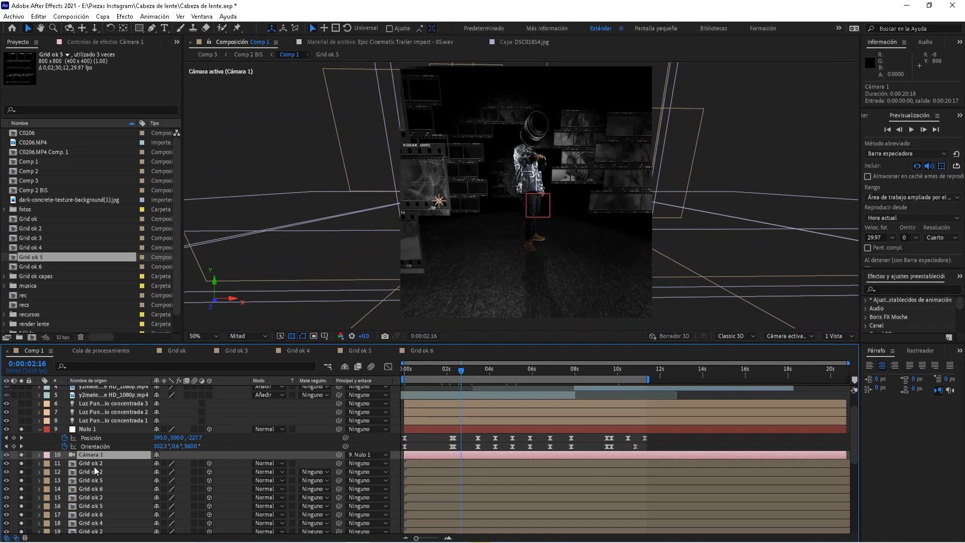
click(39, 455)
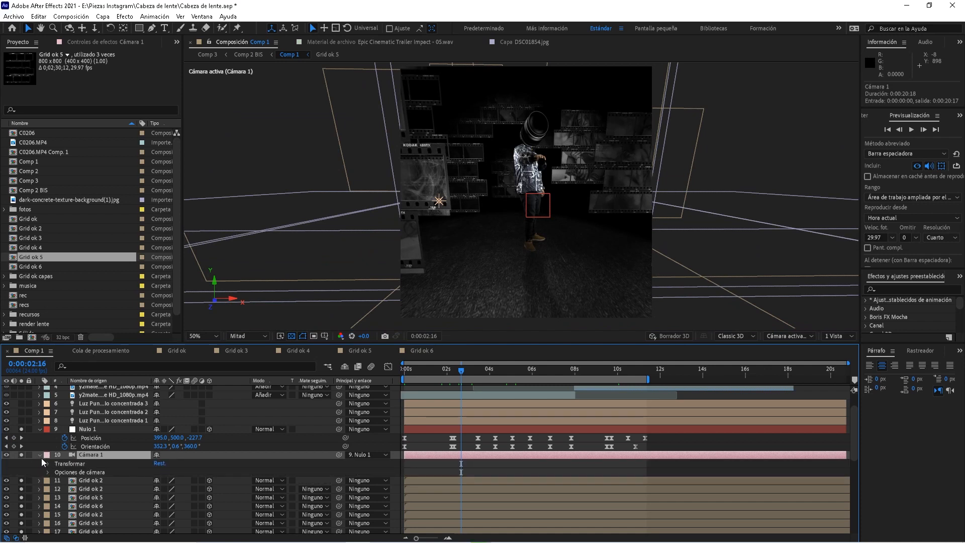
key(p)
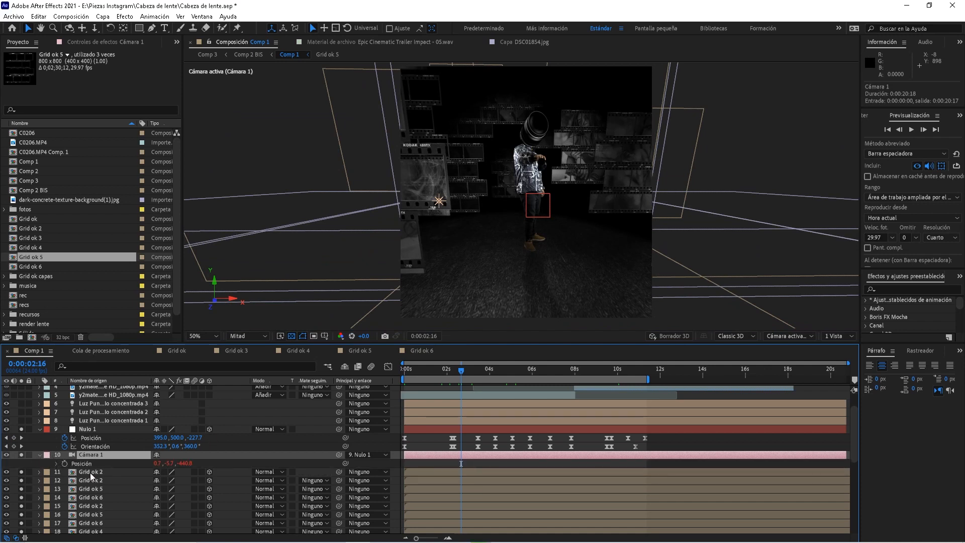
click(55, 463)
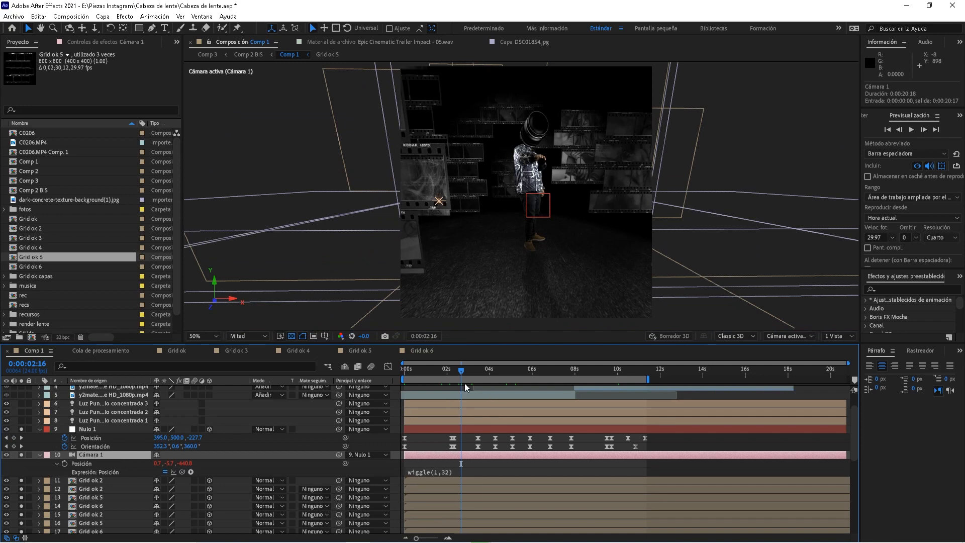
Preview the wiggling camera from 0:00:03:07, 0:00:09:04 and 0:00:04:17
click(473, 366)
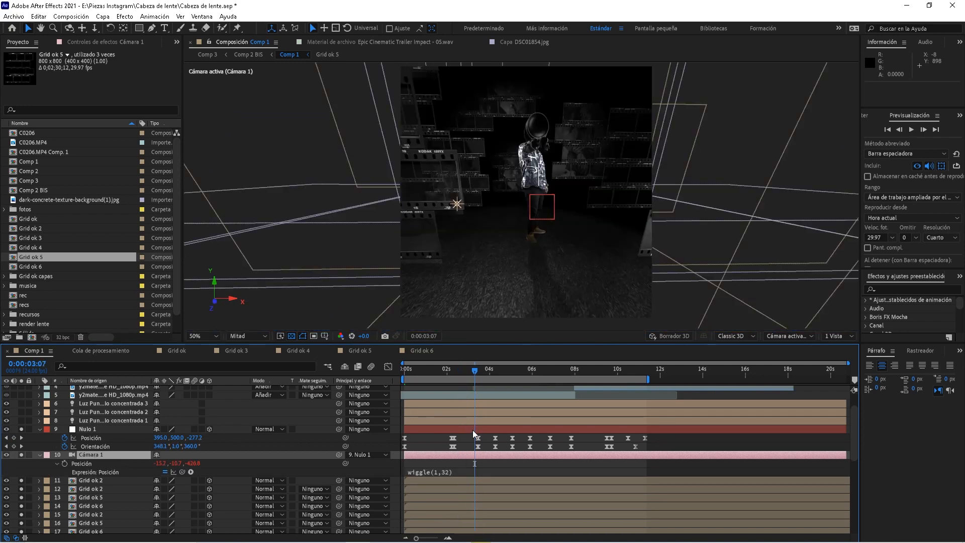
click(474, 430)
key(space)
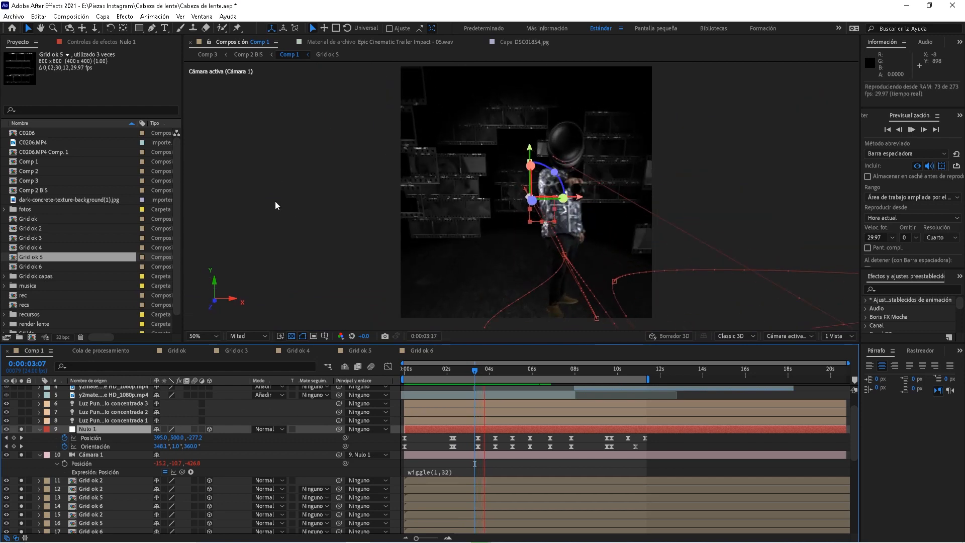
click(97, 455)
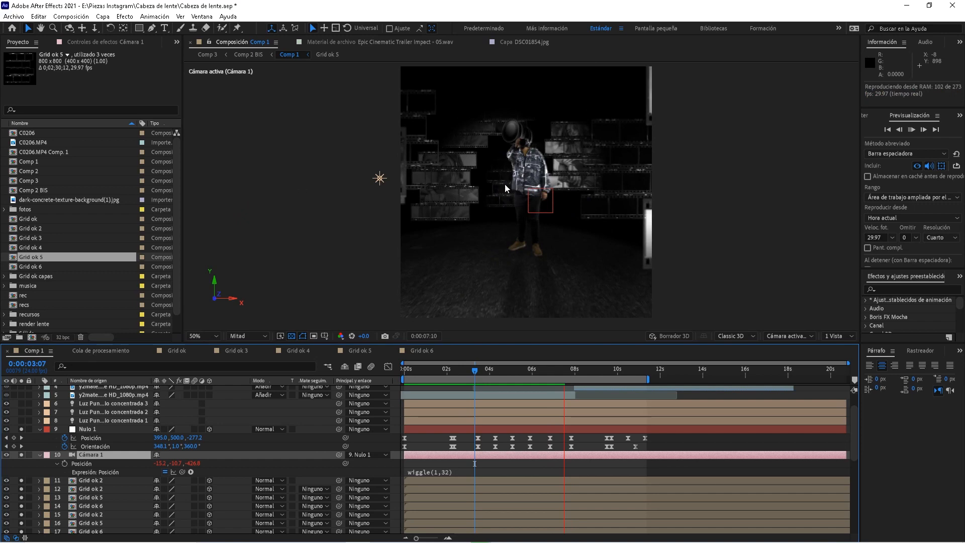
key(space)
key(space)
click(601, 371)
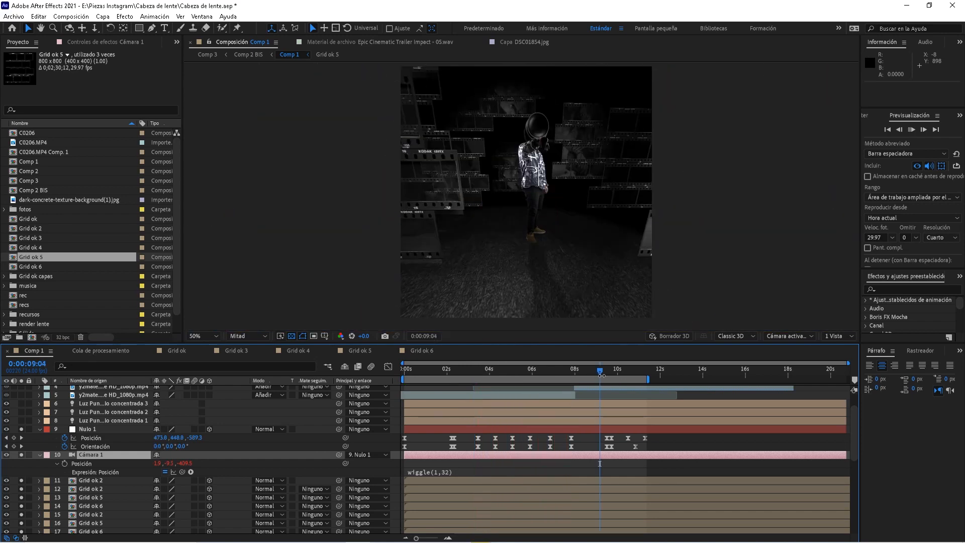
key(space)
key(space)
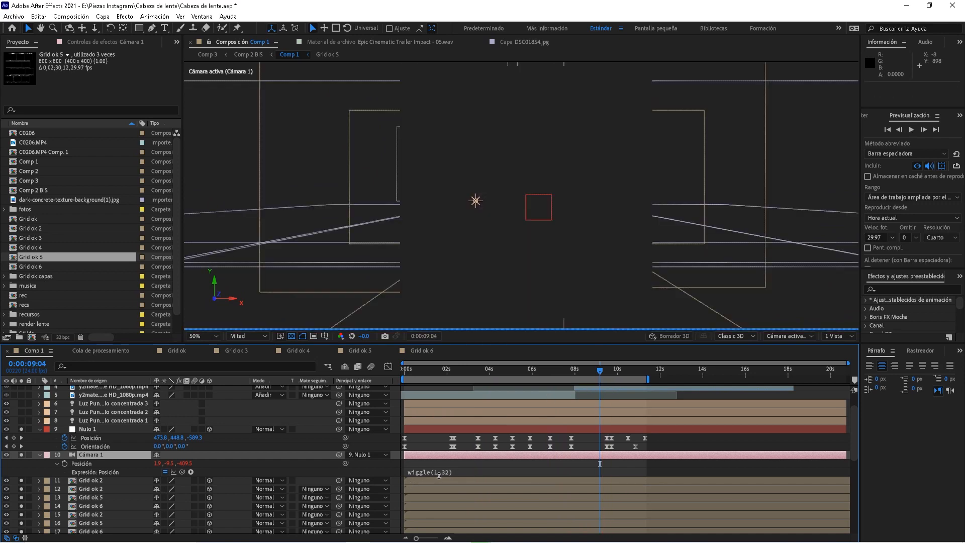
click(505, 369)
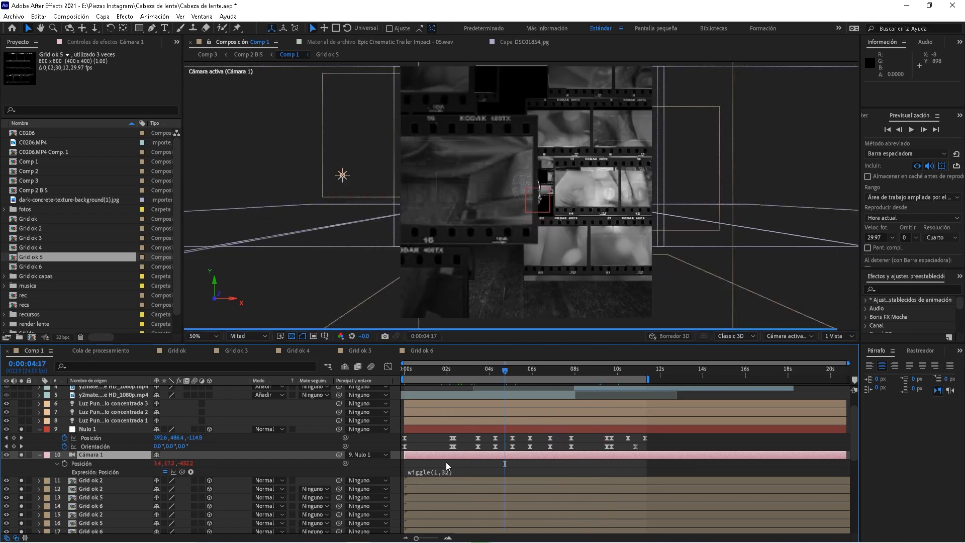
key(space)
key(space)
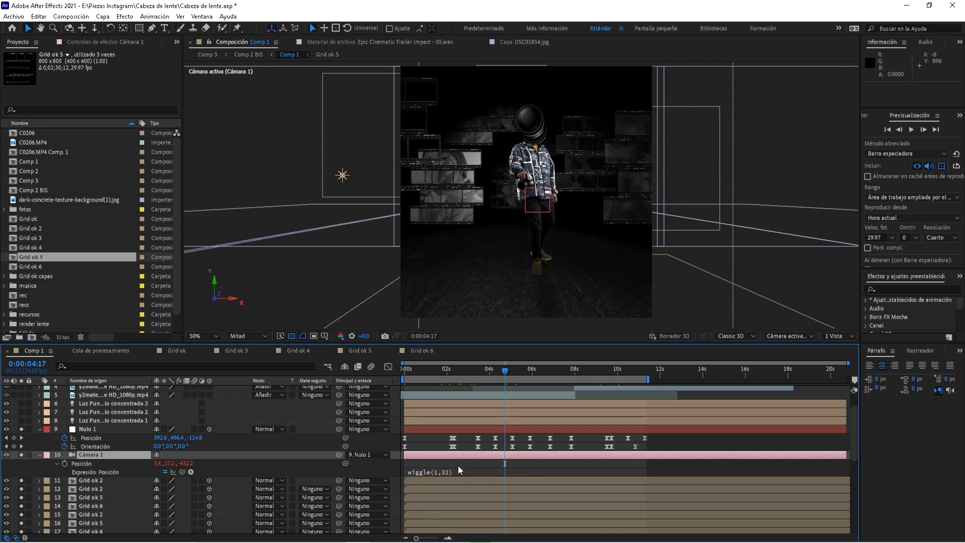
key(space)
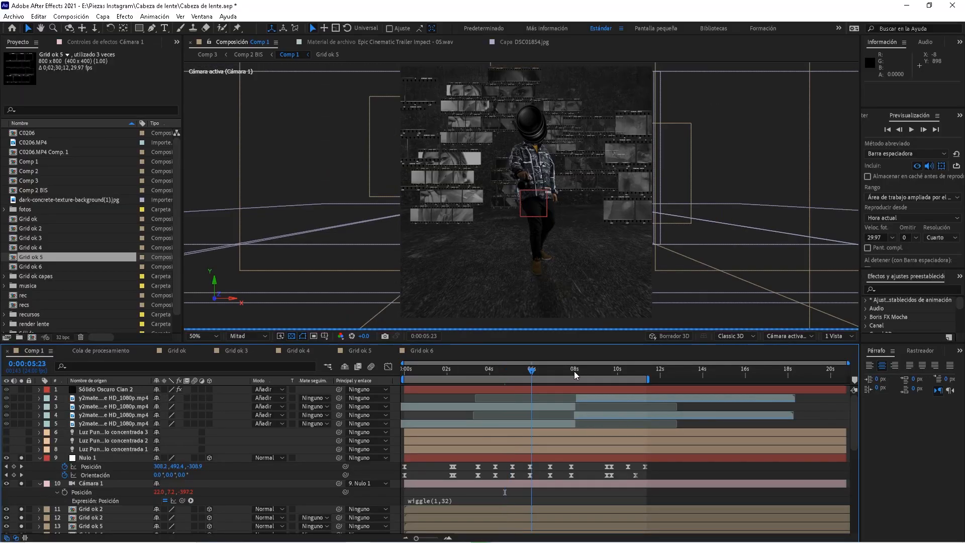
Move the playhead to 0:00:07:23 as chapter 7 begins
click(574, 371)
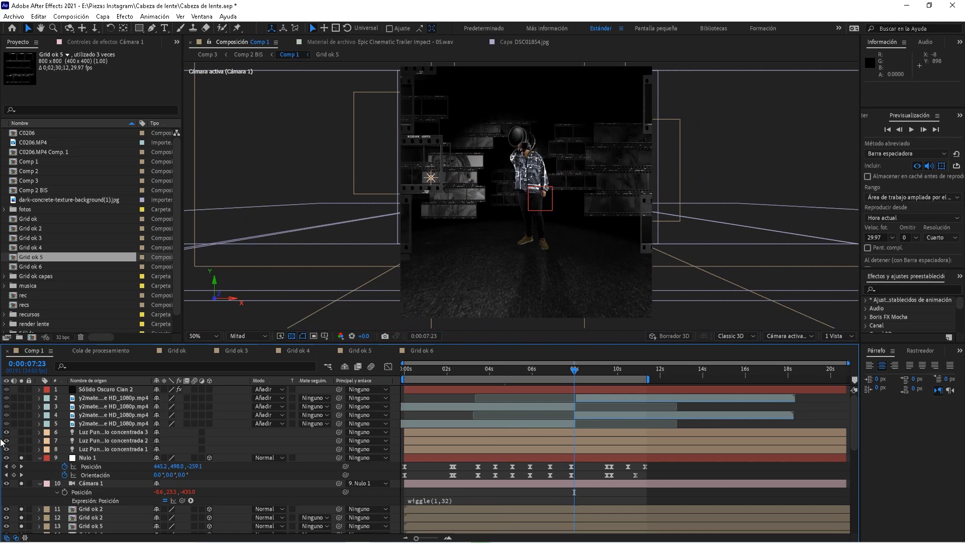
click(7, 431)
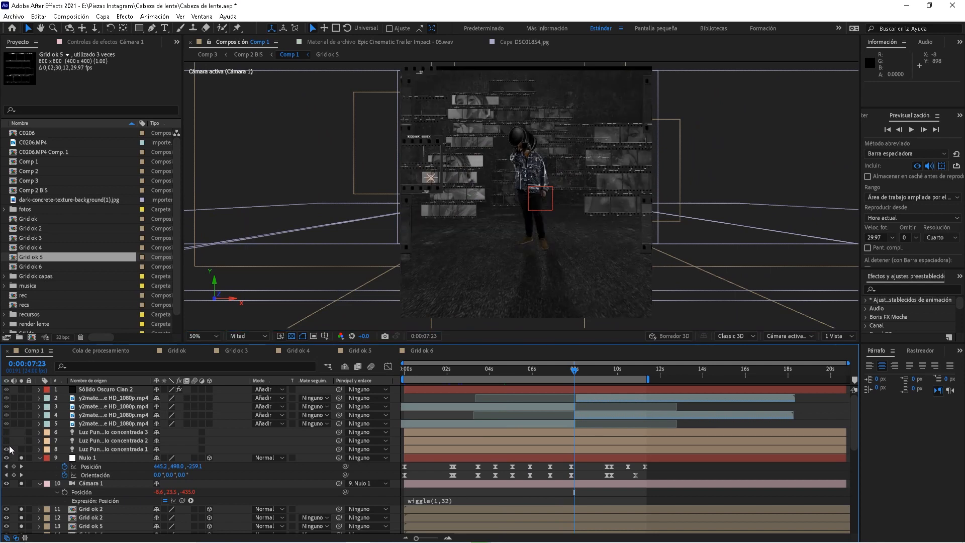
click(7, 440)
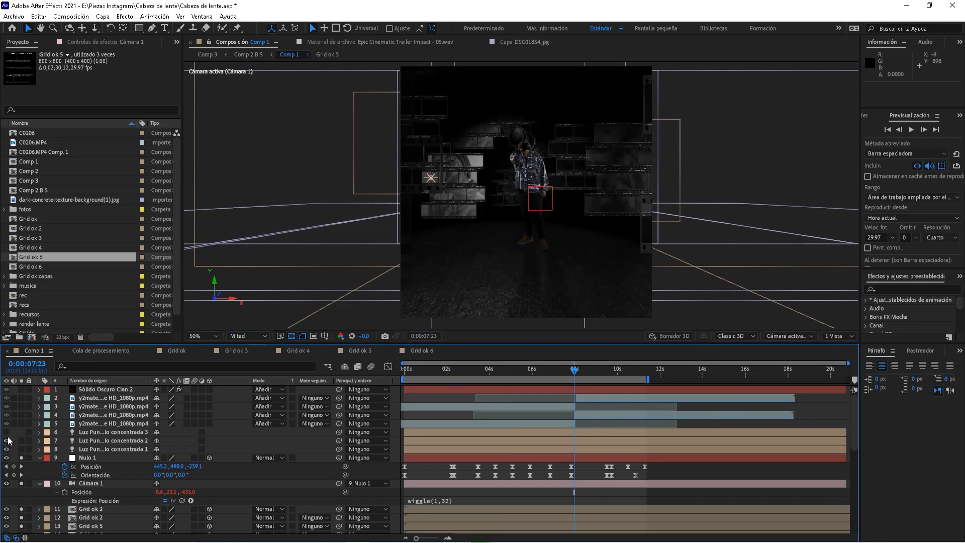
click(106, 431)
shift+click(101, 448)
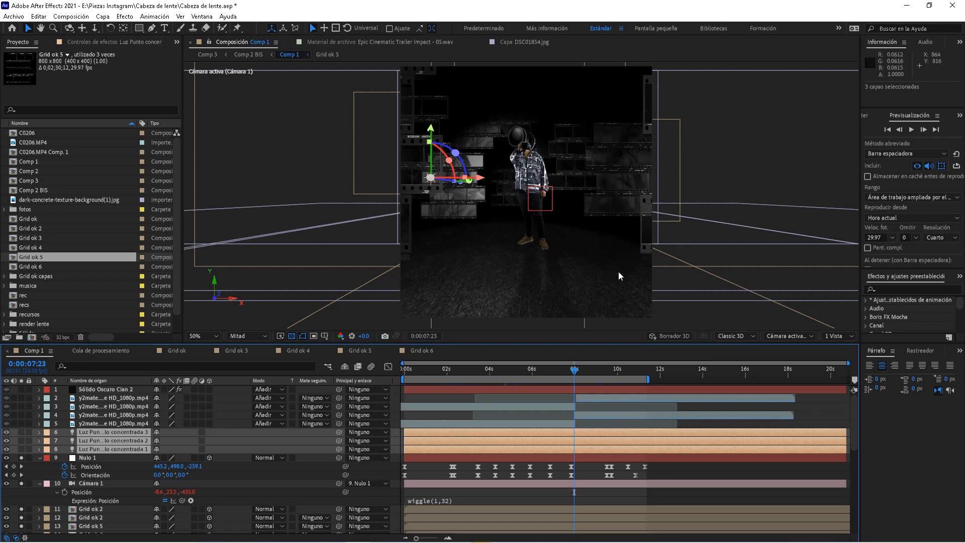
click(113, 449)
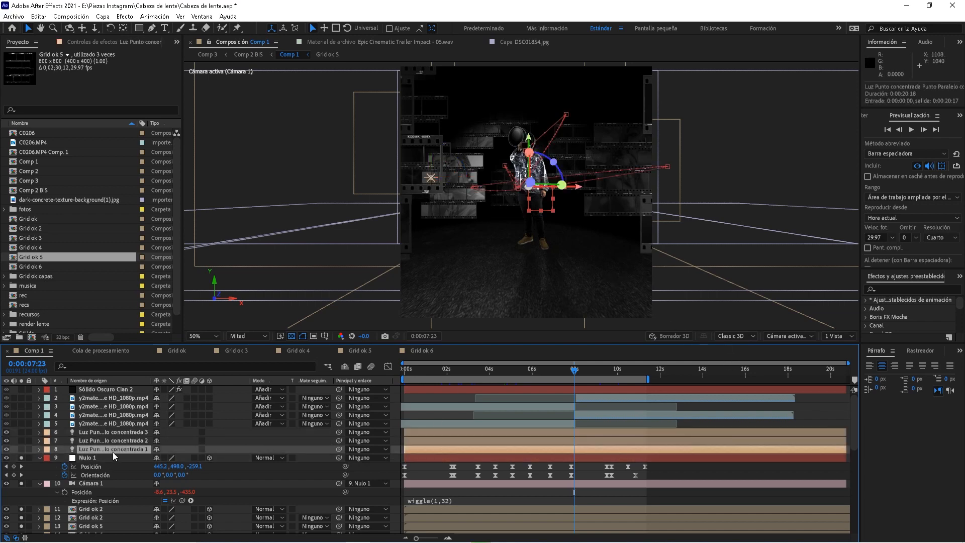
double_click(113, 451)
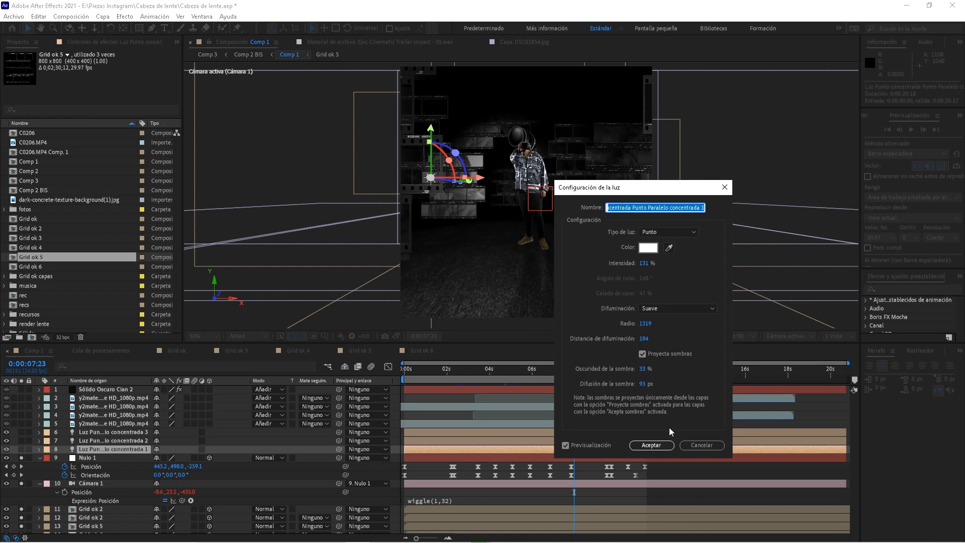
click(666, 445)
click(130, 443)
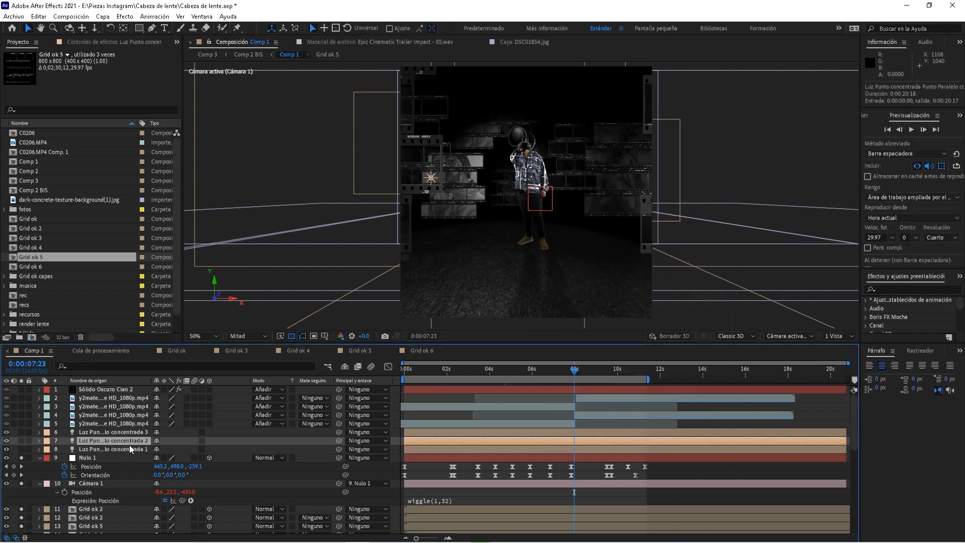
double_click(129, 444)
Confirm light 7's settings and split the viewer into 2 Vistas with the top view at 12.5%
click(661, 447)
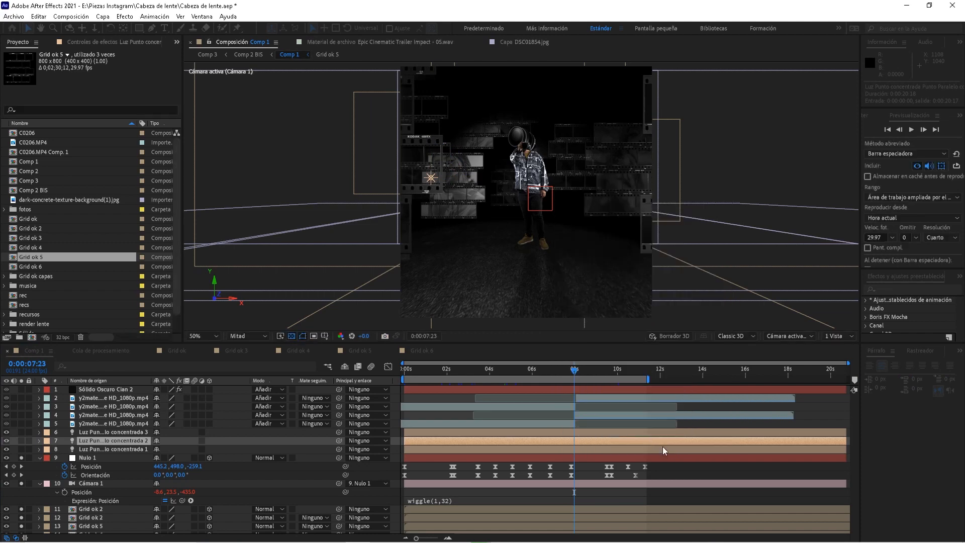
click(836, 337)
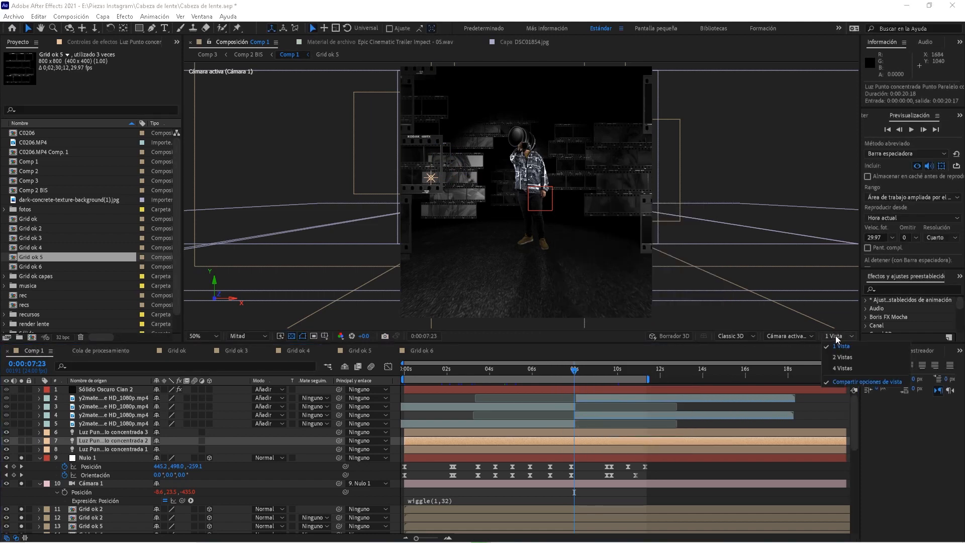
click(841, 358)
drag(426, 177, 374, 185)
key(comma)
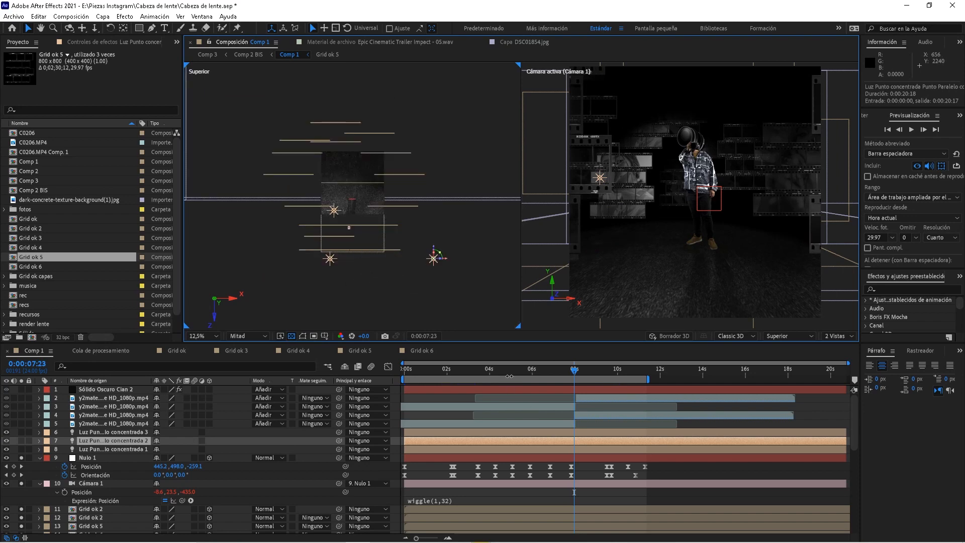
Preview from 0:00:03:06 with lights 6 and 7 hidden, then with all lights back on
drag(511, 370, 473, 386)
key(space)
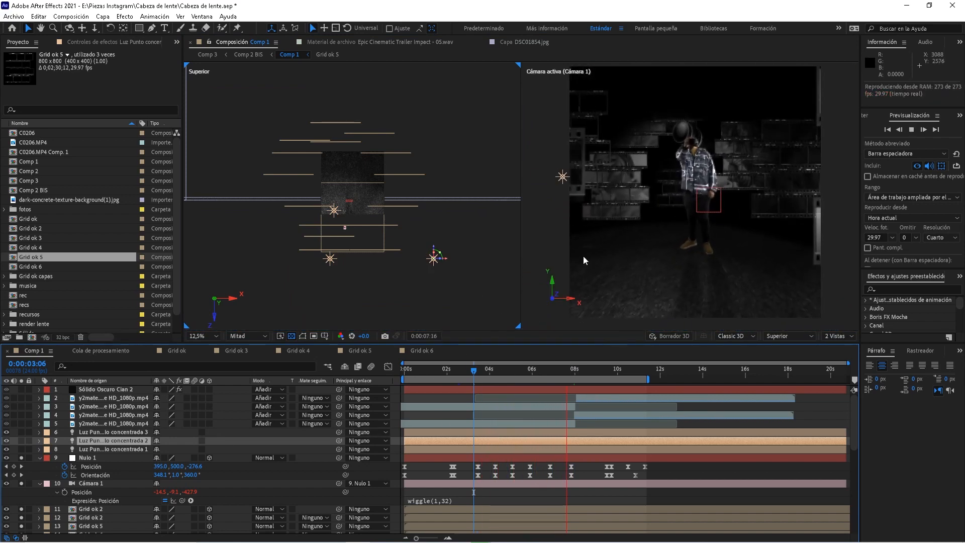
key(space)
click(7, 433)
click(7, 441)
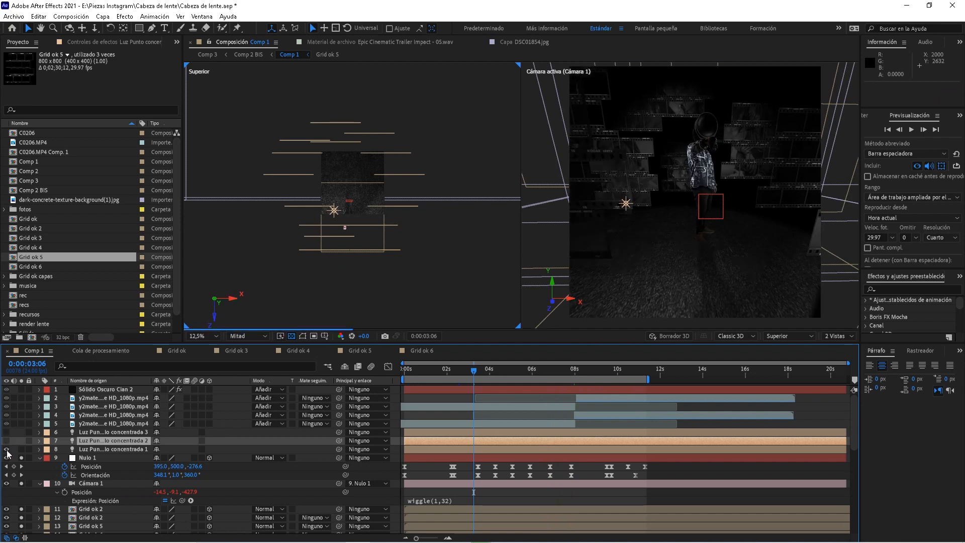
key(space)
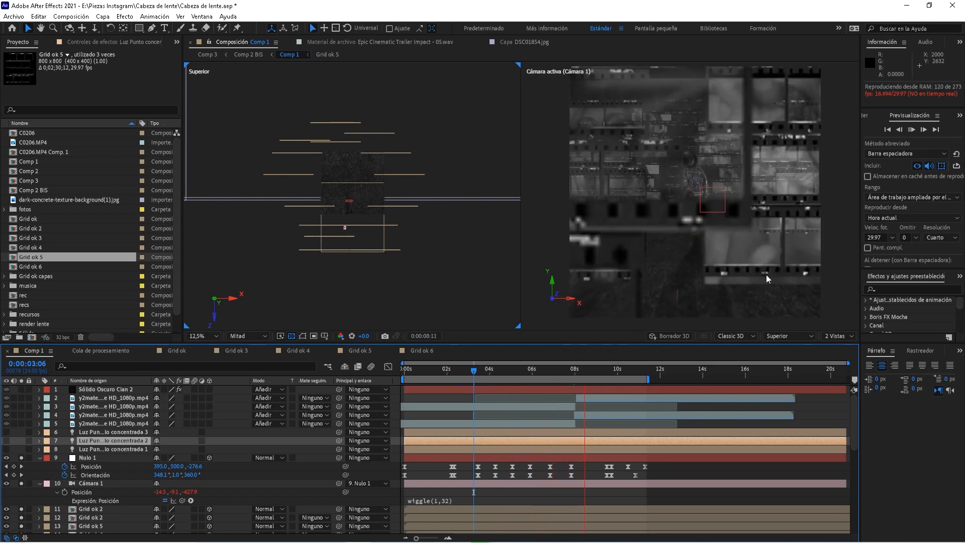
click(7, 432)
drag(7, 441, 7, 450)
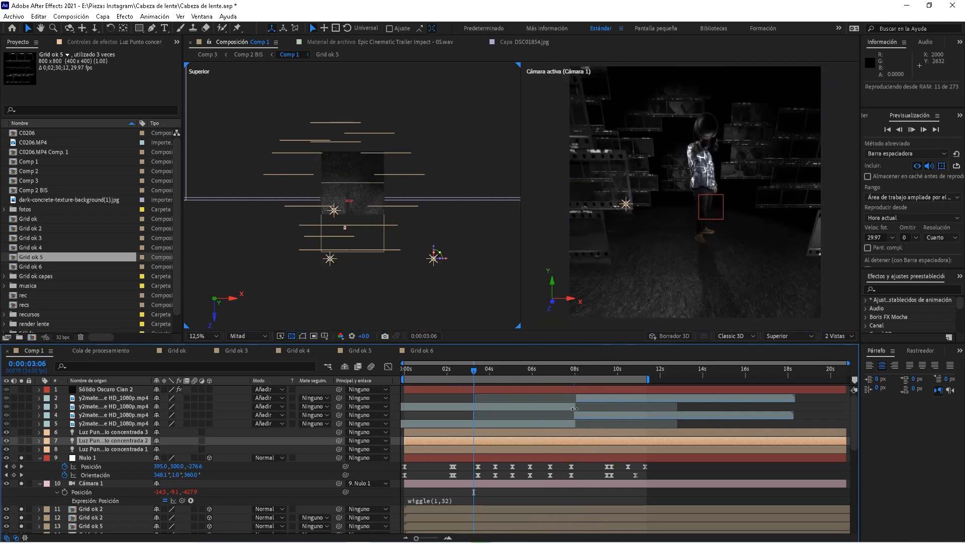
key(space)
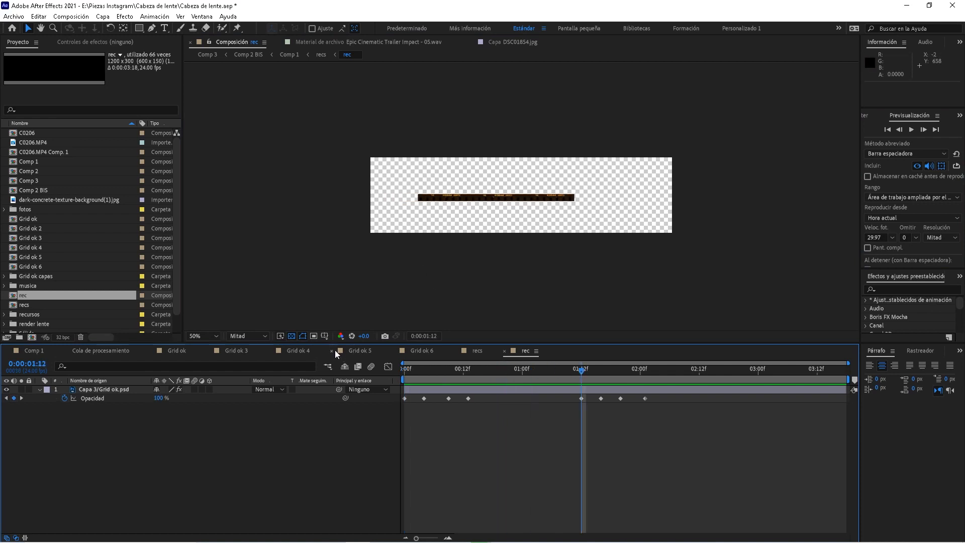
Show the rec comp over black, preview it from the start, then open the recs composition
click(291, 336)
key(Home)
key(space)
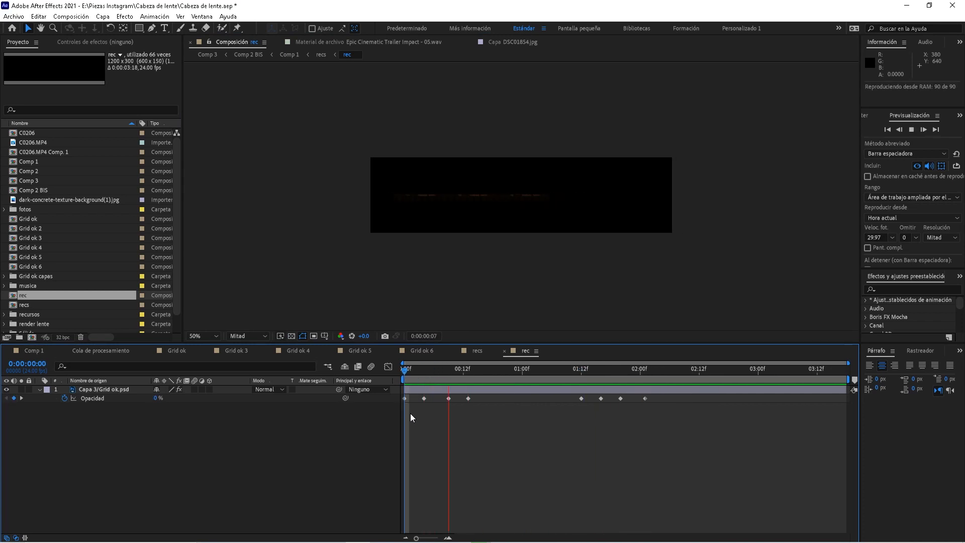
click(478, 353)
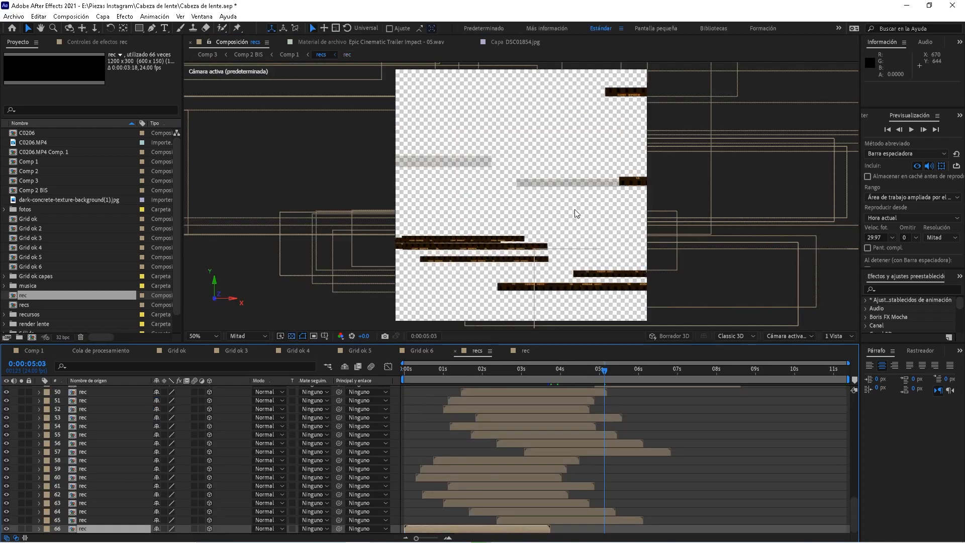
Preview the staggered recs strips from the start, selecting rec layer 36, stopping at 0:00:03:11
key(space)
key(Home)
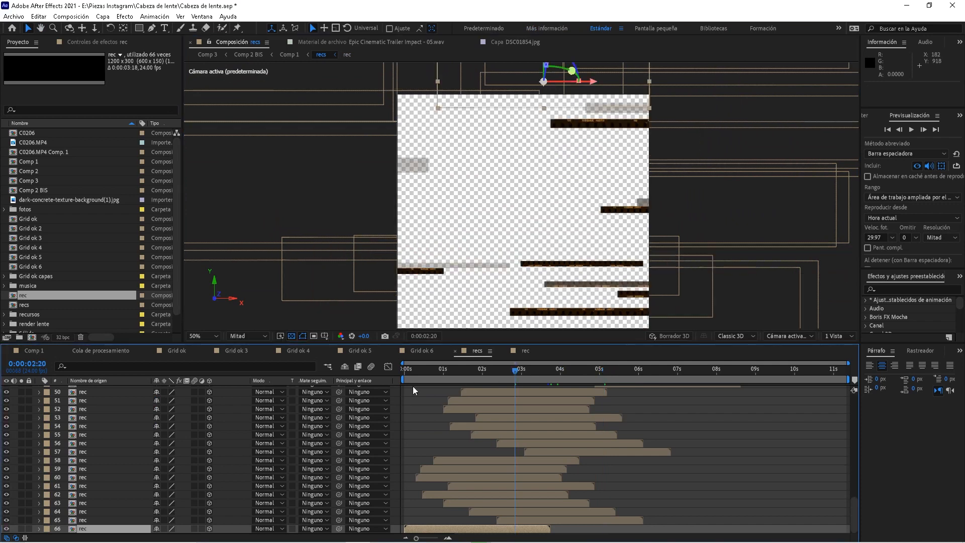
key(space)
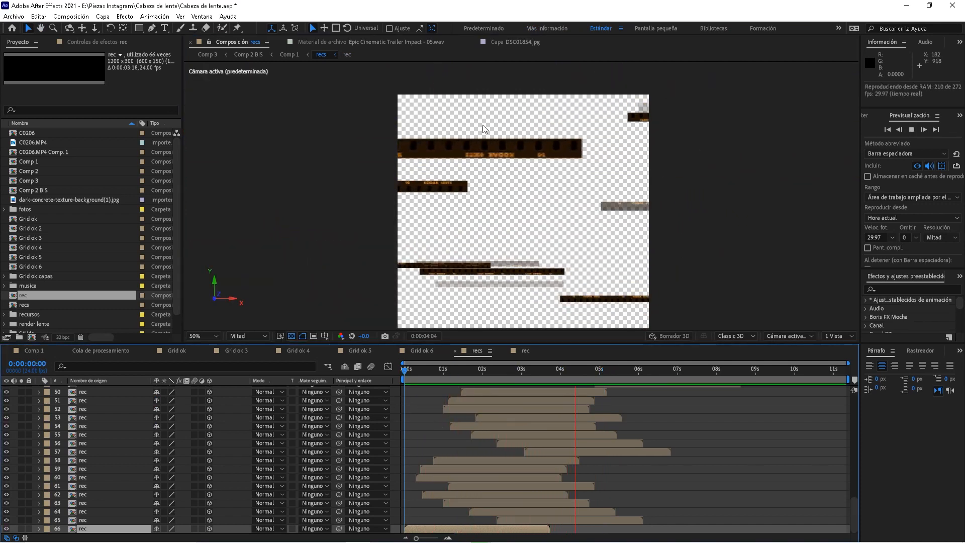
click(509, 370)
scroll(854, 478, up, 1)
scroll(855, 472, up, 6)
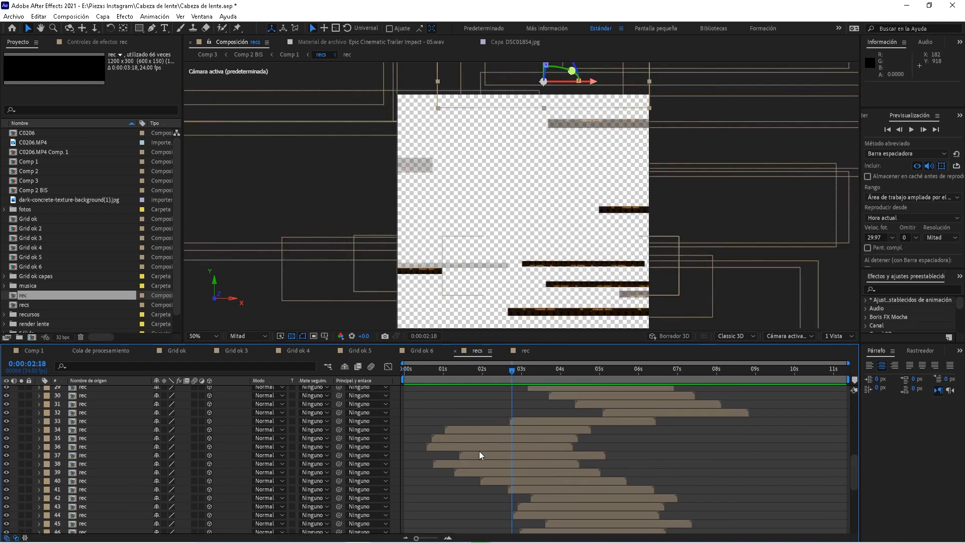
click(442, 447)
key(space)
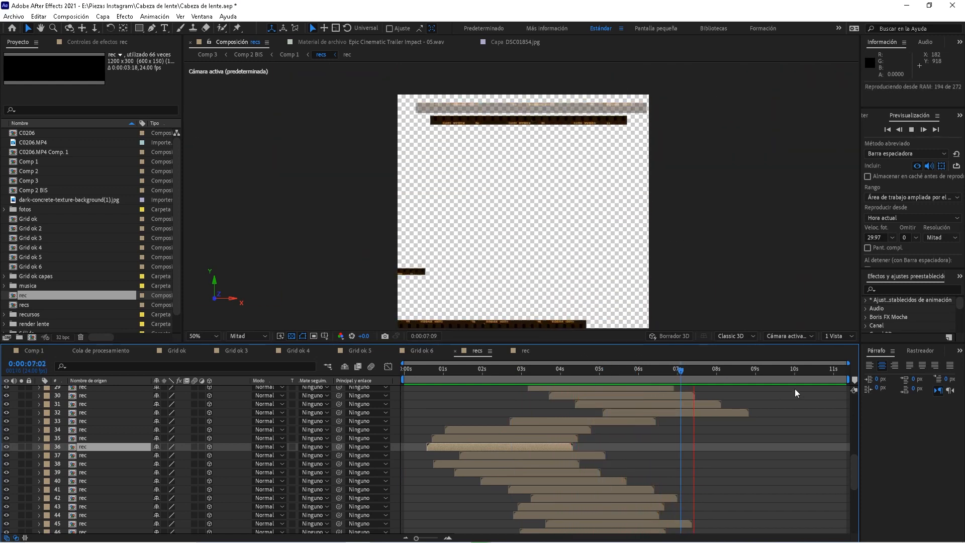
key(space)
key(Home)
key(space)
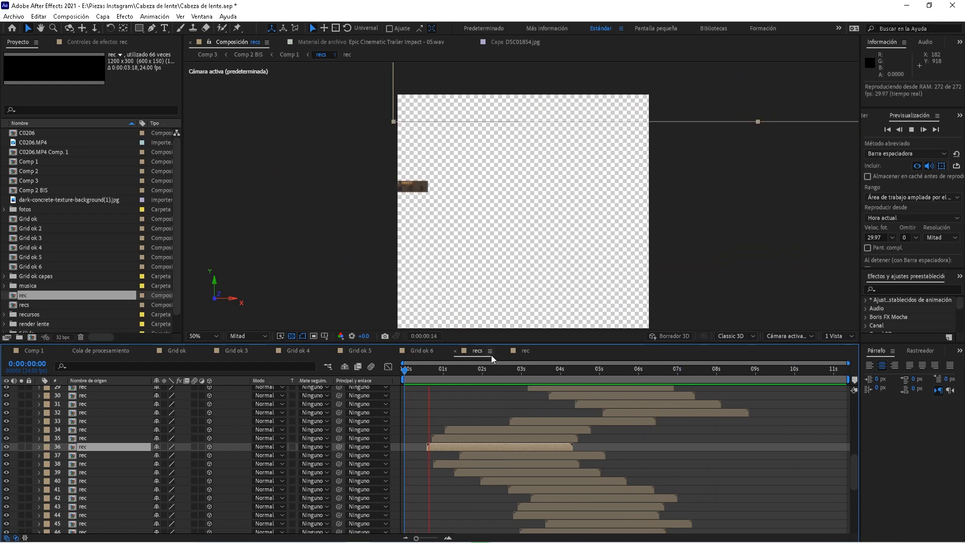
click(539, 375)
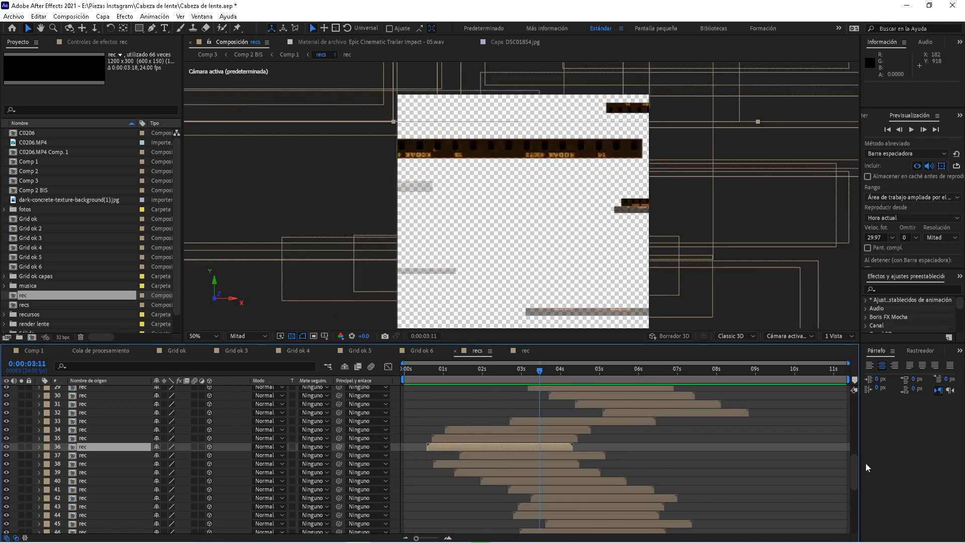
Zoom the viewer out to see all strips and preview from 0:00:00:22 and 0:00:02:13
scroll(856, 497, down, 7)
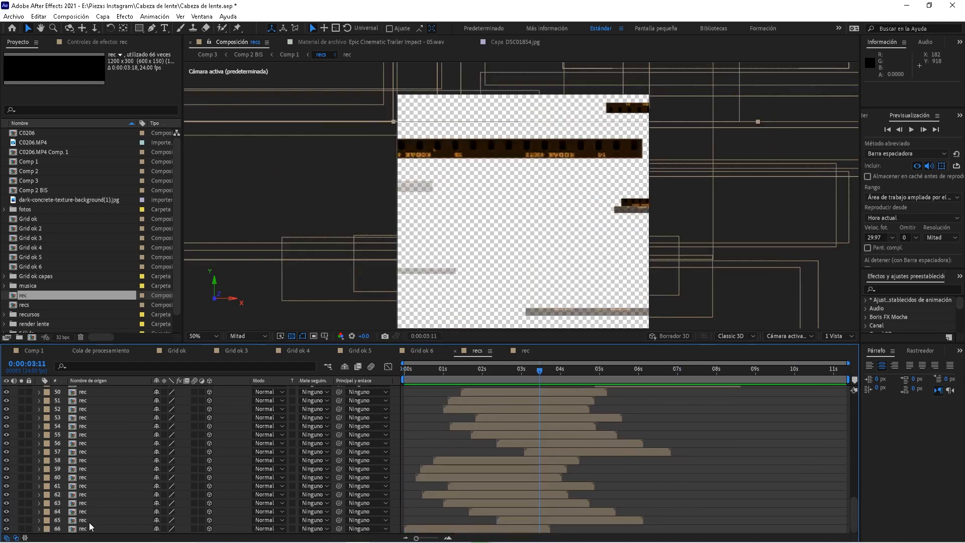
key(space)
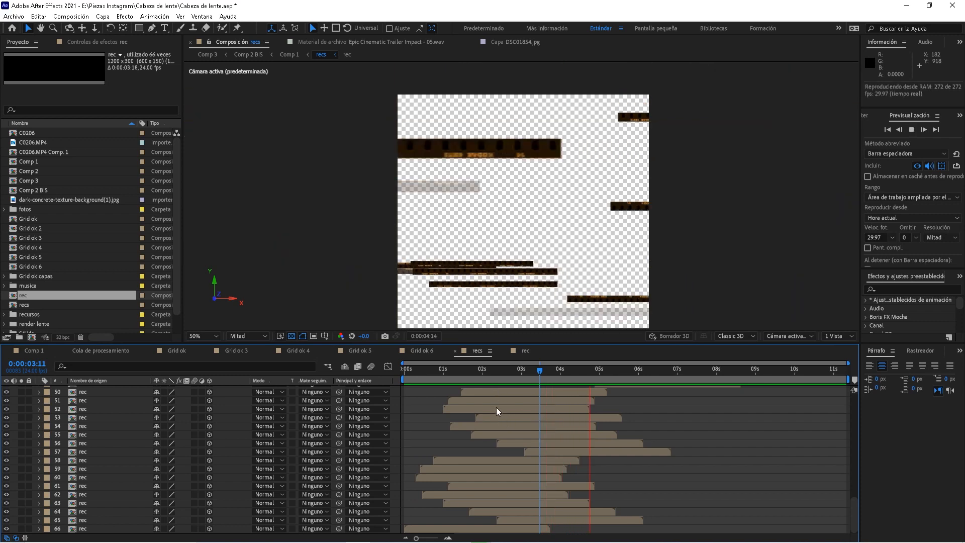
click(486, 374)
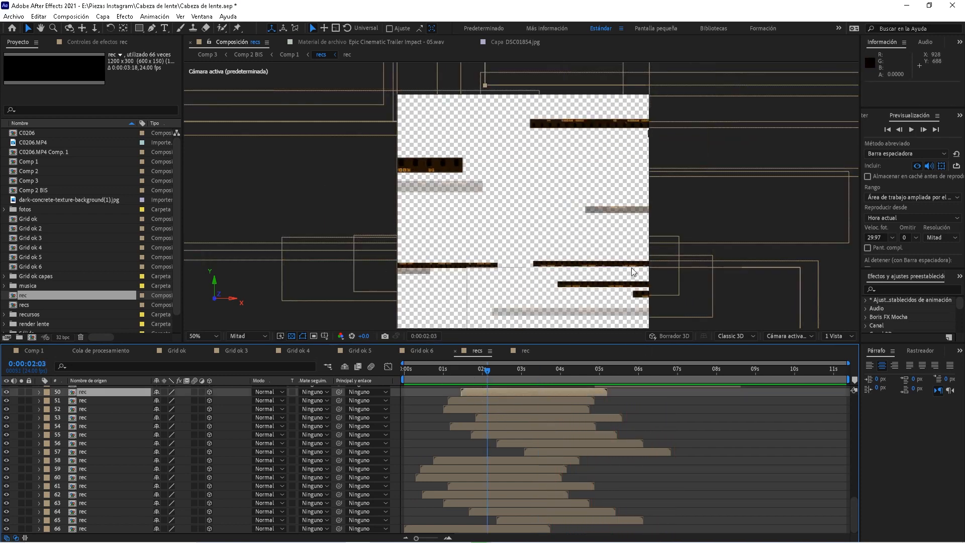
key(comma)
key(comma)
key(comma)
key(comma)
click(440, 372)
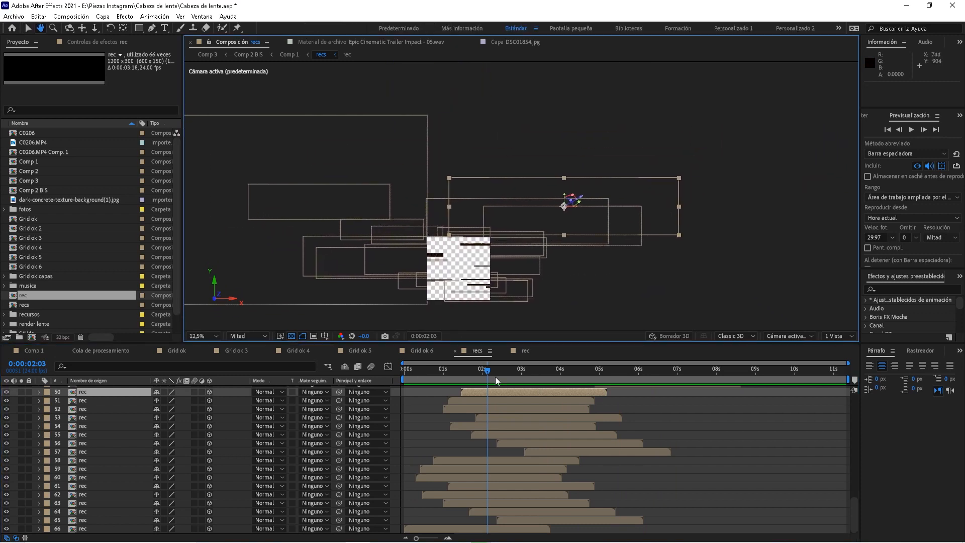
key(space)
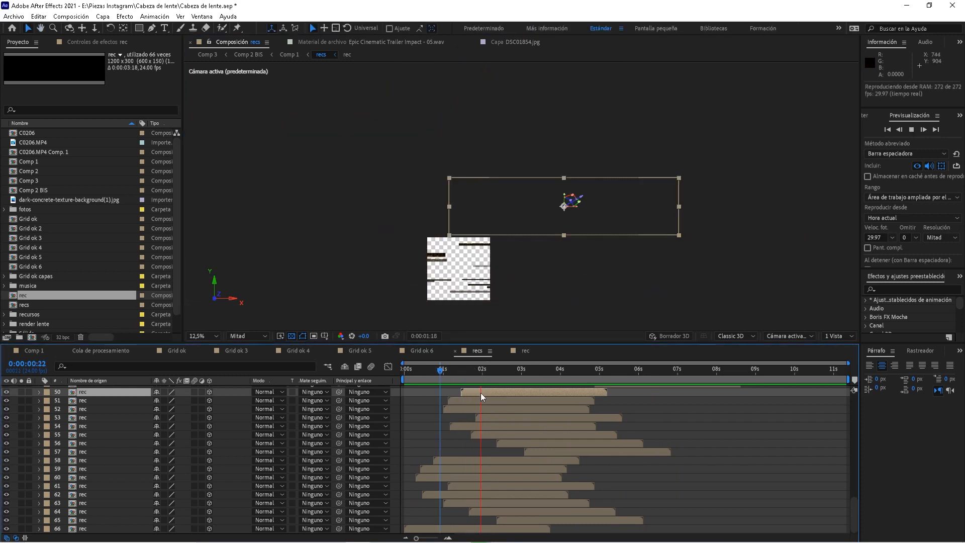
click(503, 374)
key(space)
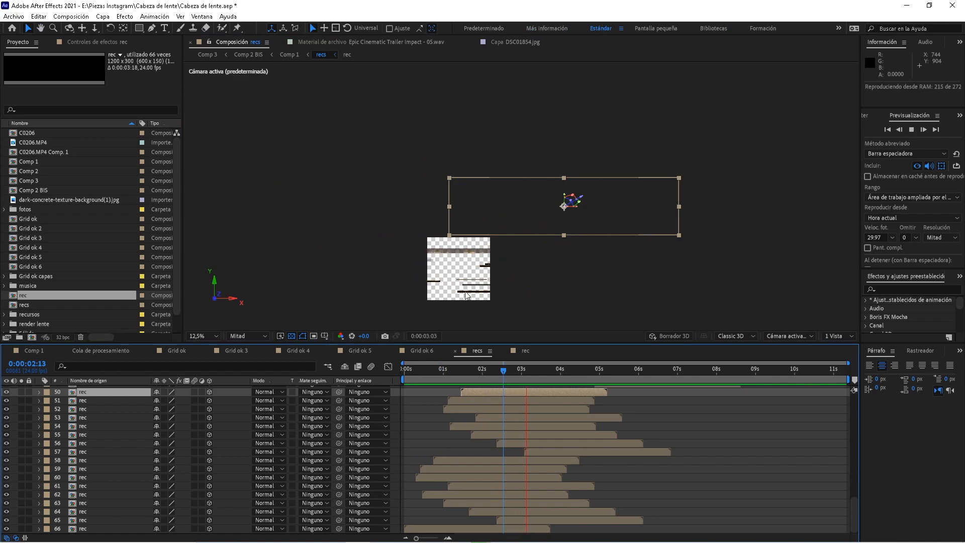
key(space)
Zoom to 25%, pan the strips into frame, preview again, then return to Comp 1
key(period)
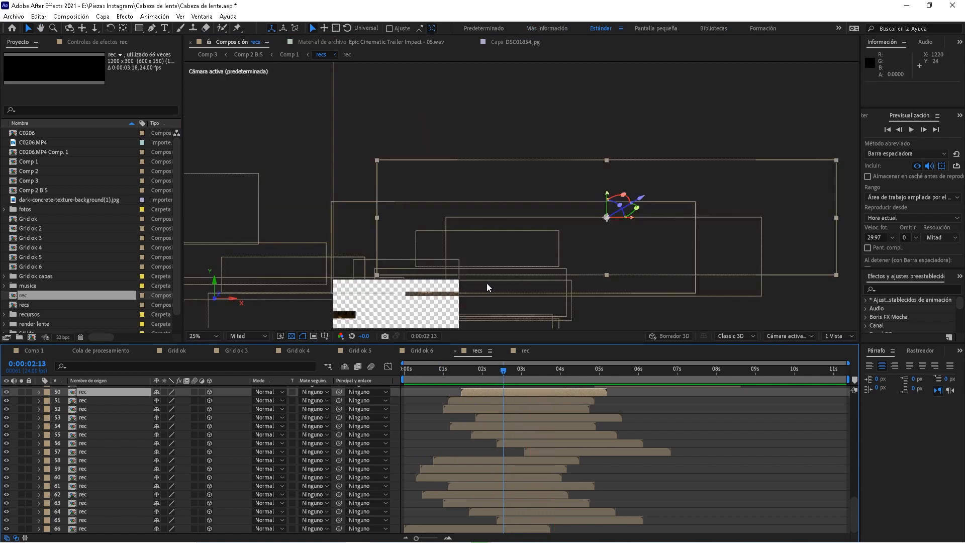
drag(443, 308, 486, 239)
key(space)
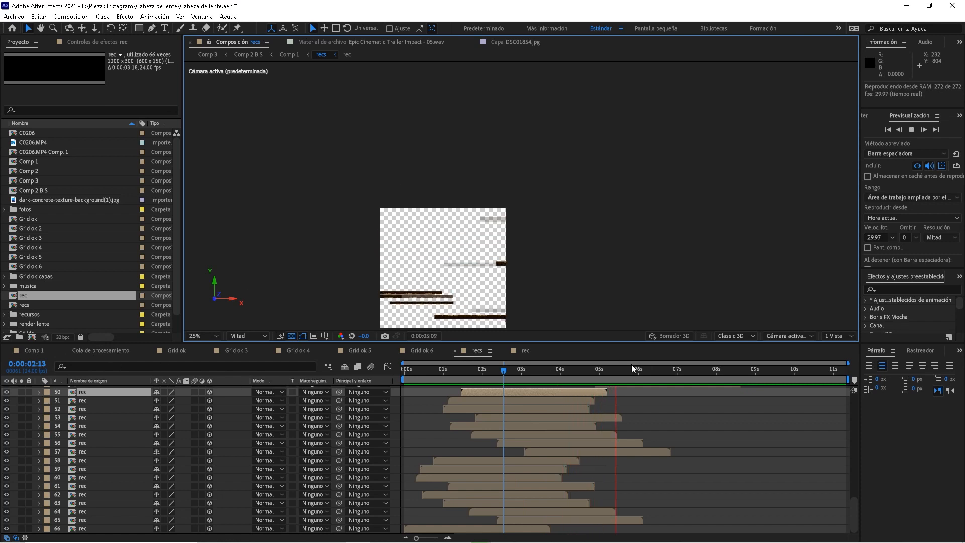
click(527, 374)
click(32, 353)
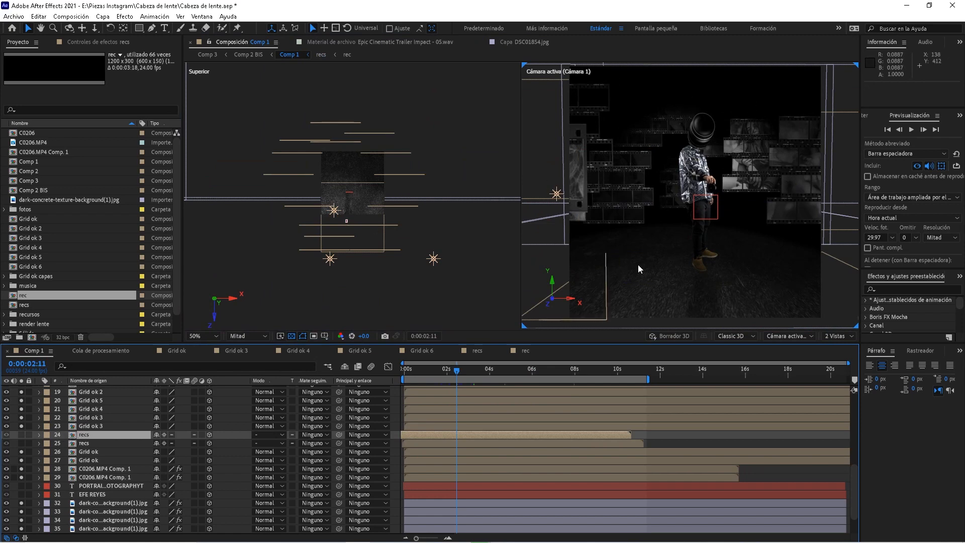
Turn on both recs layers and unsolo layers 26–29 and grid layers 11–23
drag(23, 436, 22, 445)
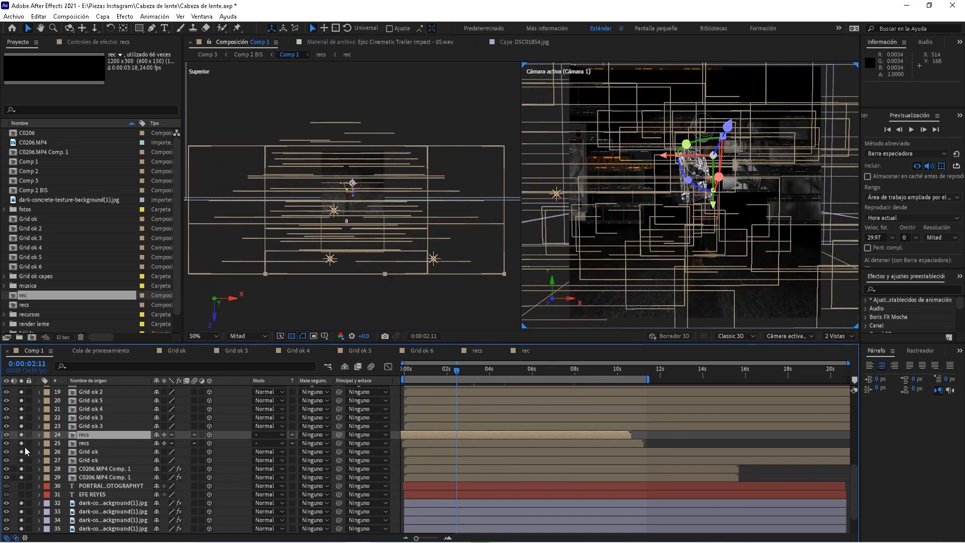
click(93, 440)
key(ctrl+Up)
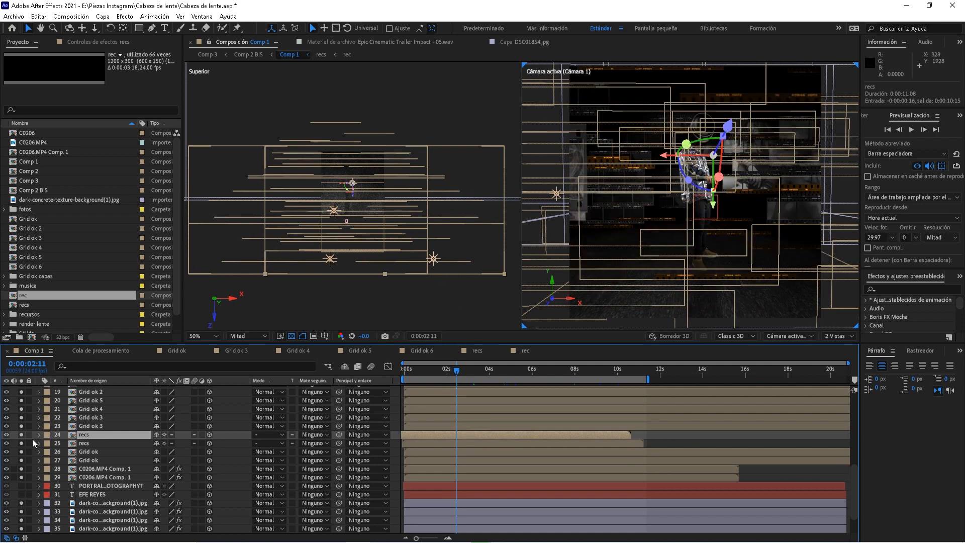
drag(23, 451, 21, 476)
scroll(73, 441, up, 1)
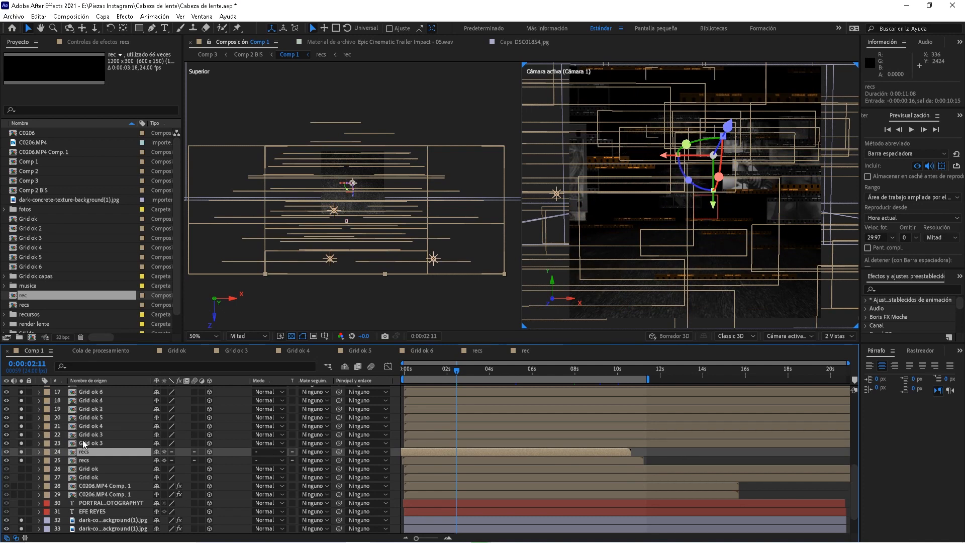
click(84, 444)
scroll(75, 443, up, 2)
scroll(76, 443, up, 1)
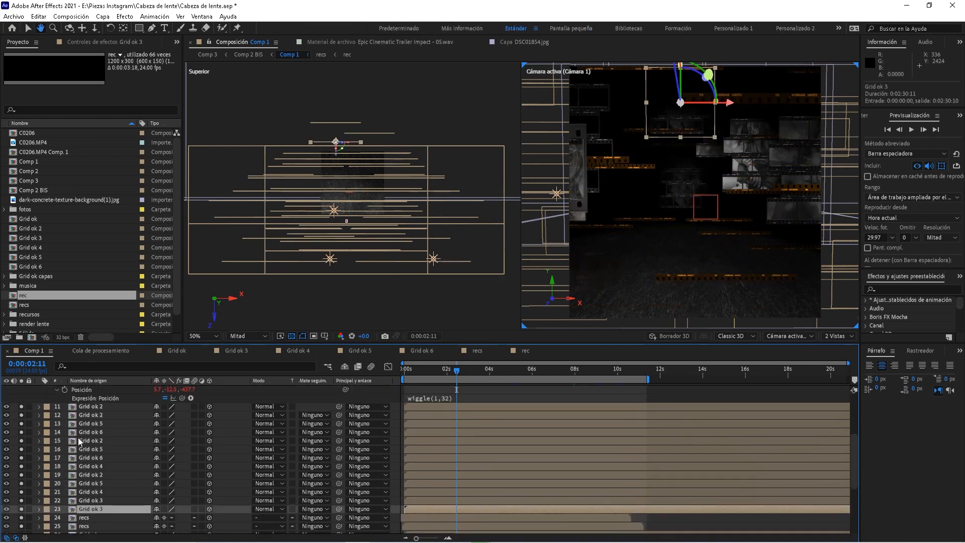
shift+click(84, 407)
click(21, 407)
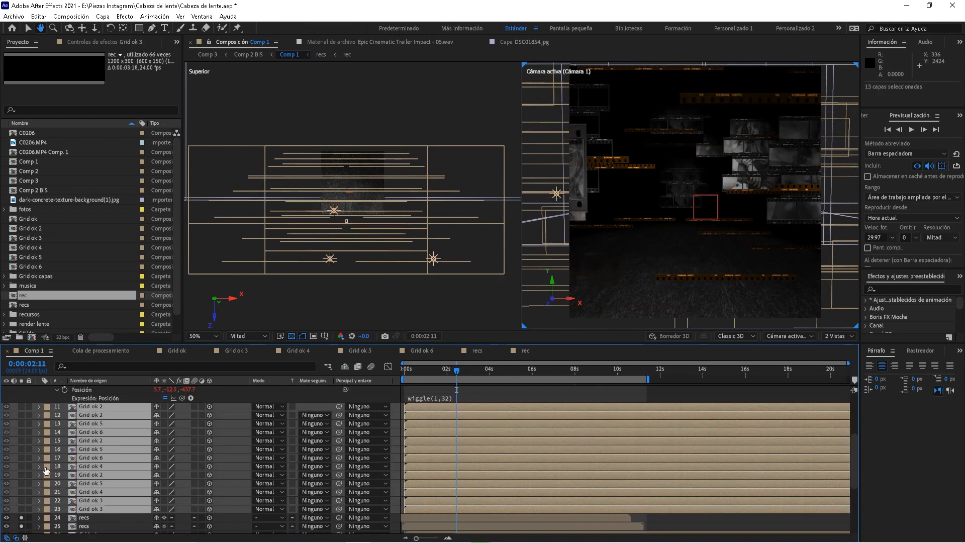
Toggle solo off and back on for the upper and lower recs layers
scroll(32, 498, down, 2)
click(95, 490)
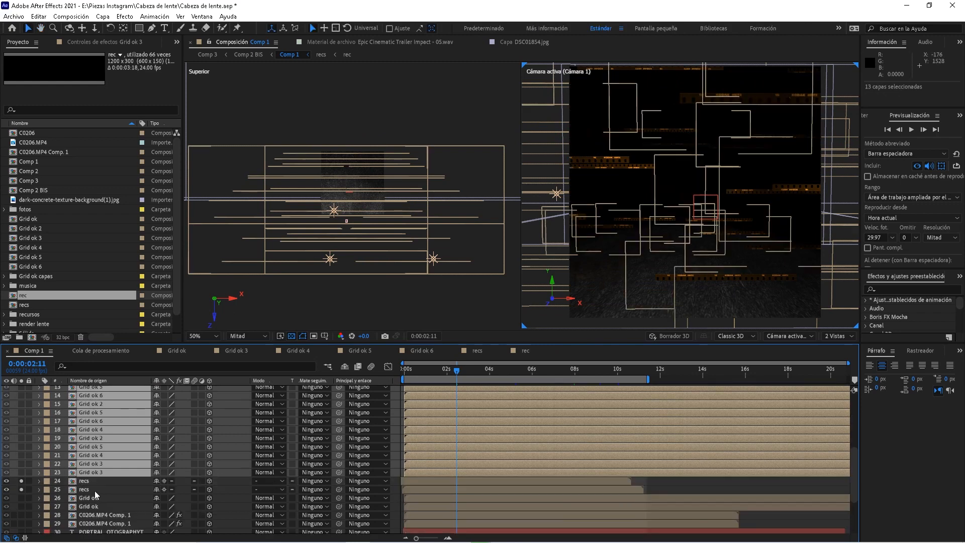
click(23, 489)
click(87, 480)
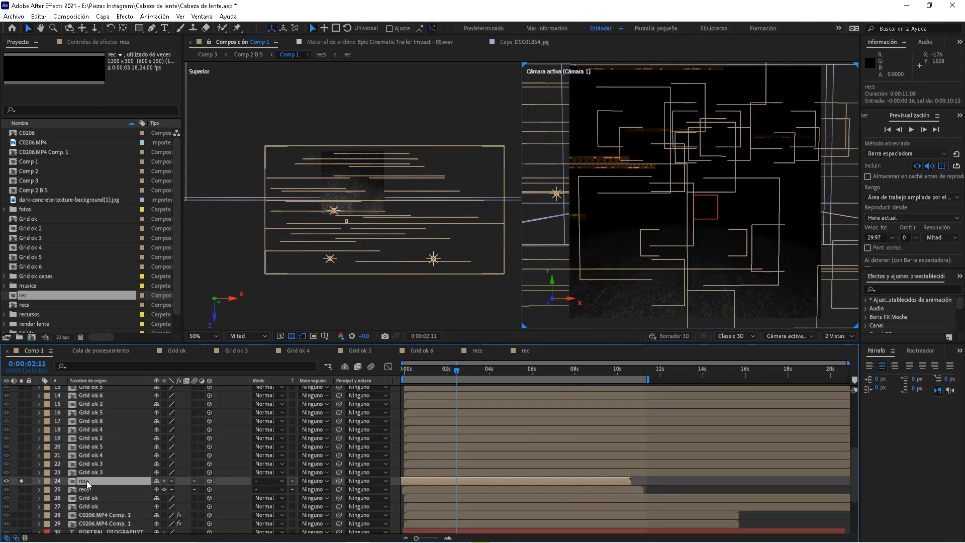
click(21, 480)
click(21, 480)
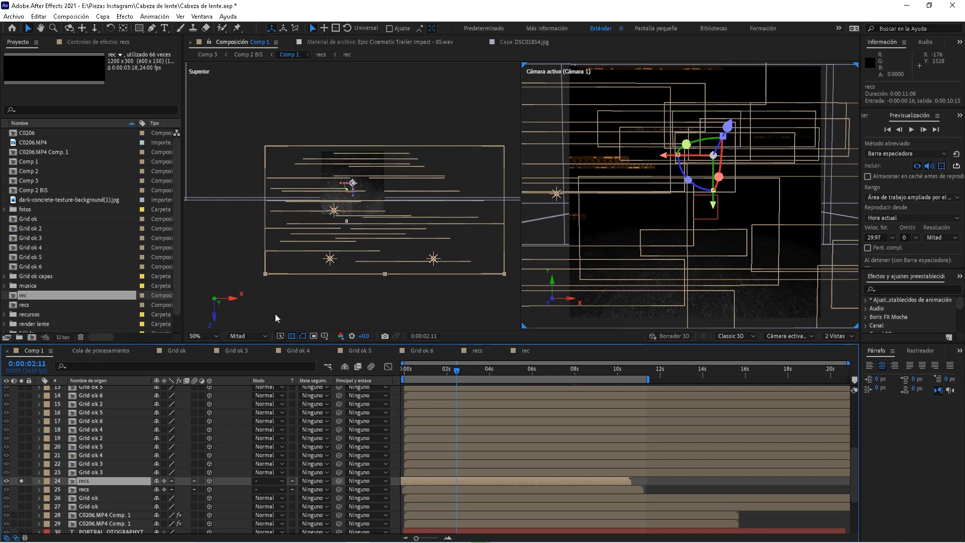
click(21, 489)
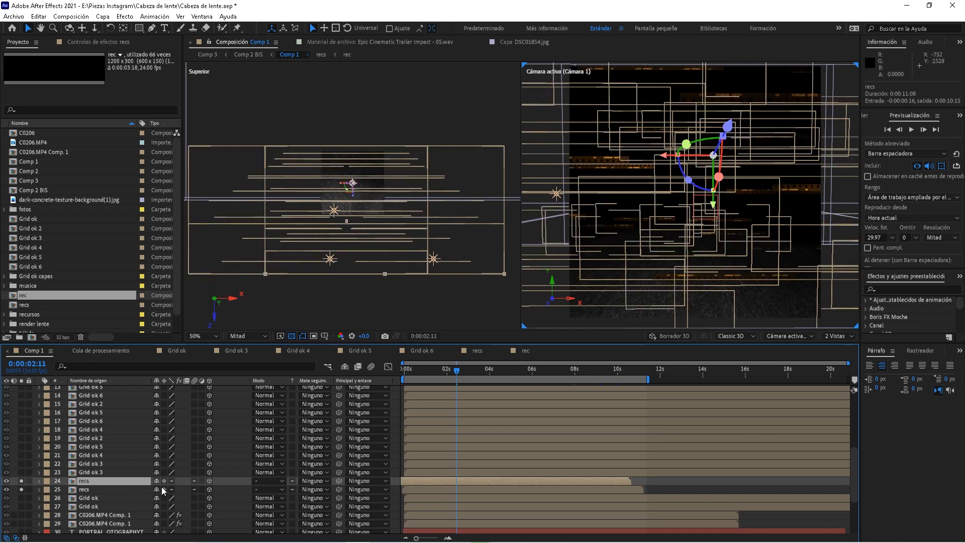
double_click(96, 482)
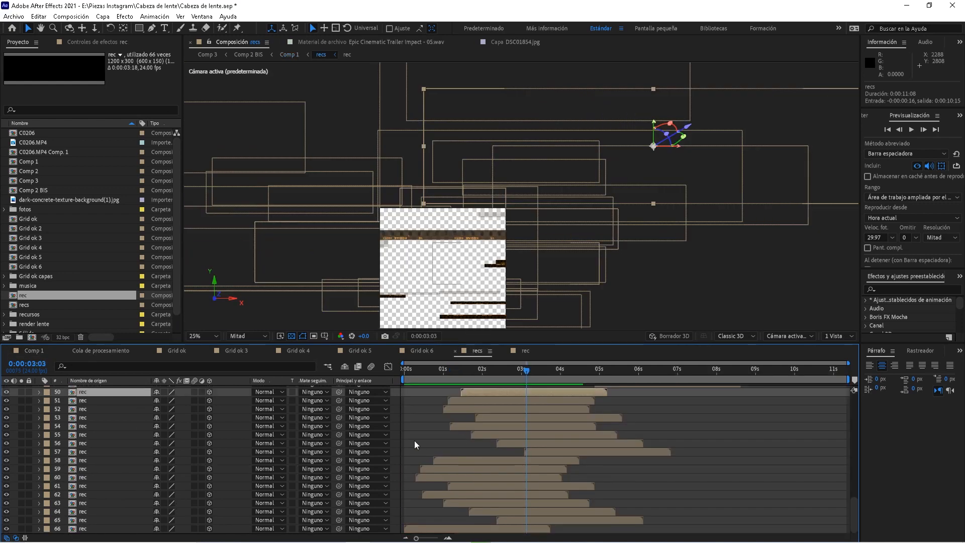
click(91, 418)
key(p)
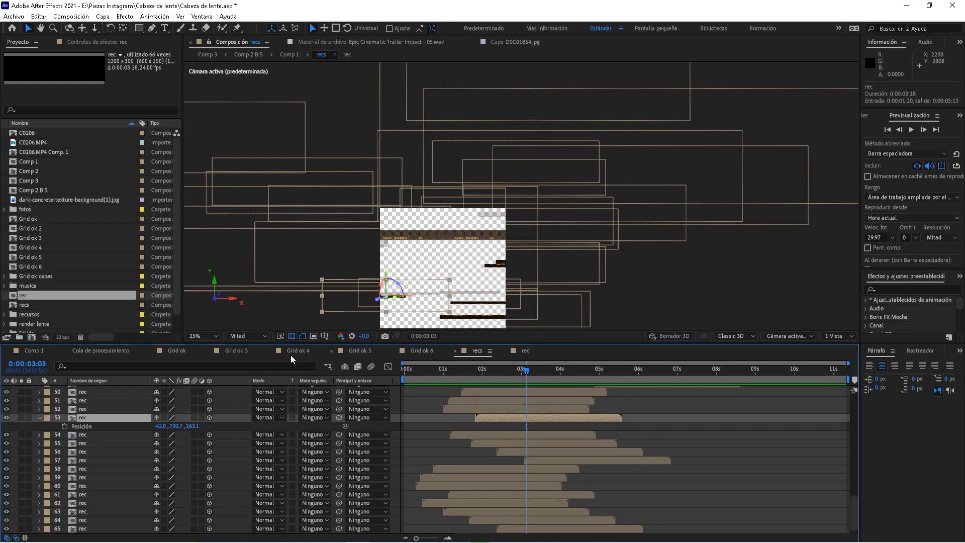
click(32, 351)
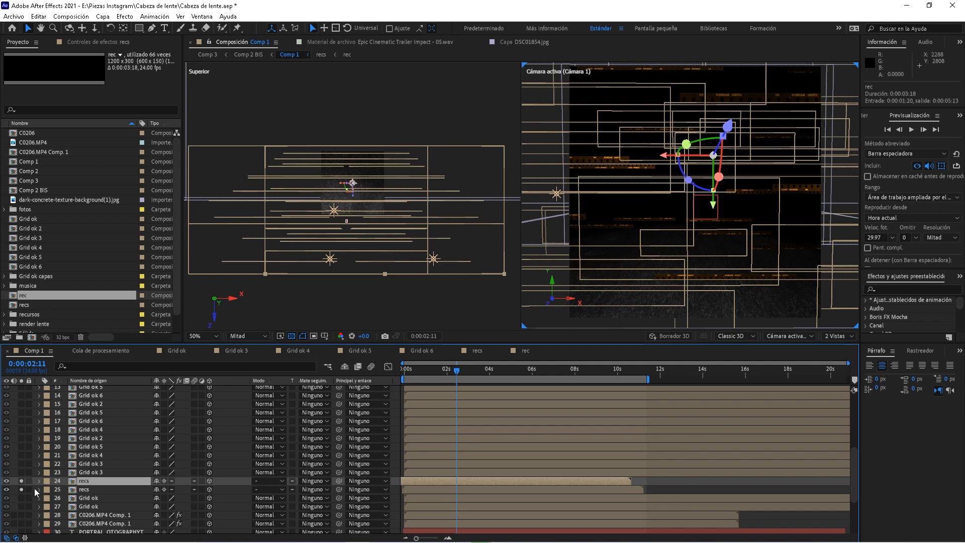
Collapse transformations on the lower recs layer, unsolo both recs layers, and scrub to about 0:00:04:15
click(163, 489)
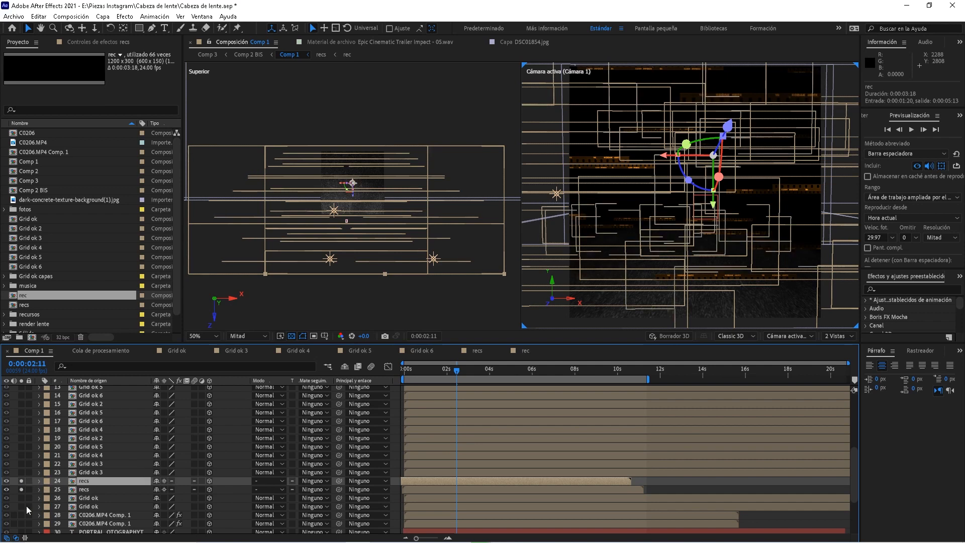
click(23, 480)
click(22, 489)
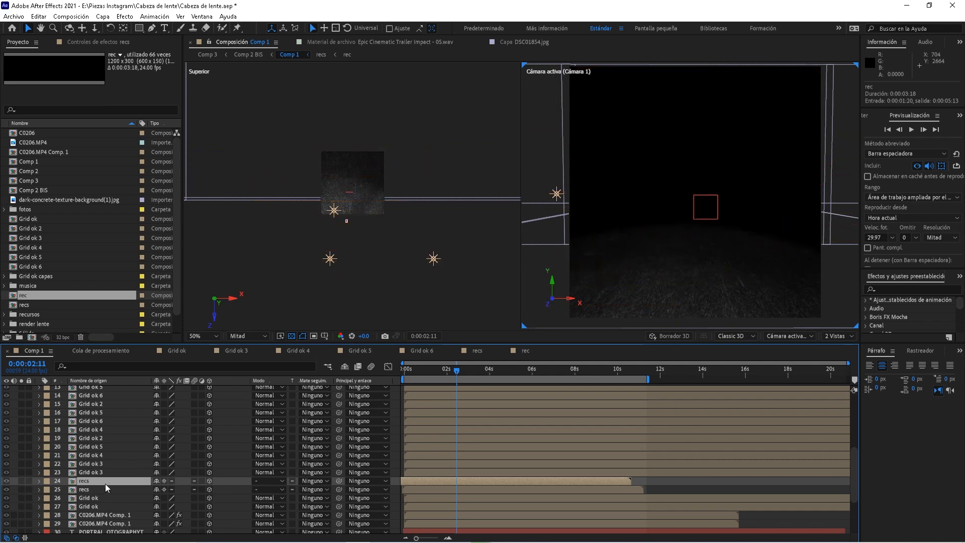
click(520, 372)
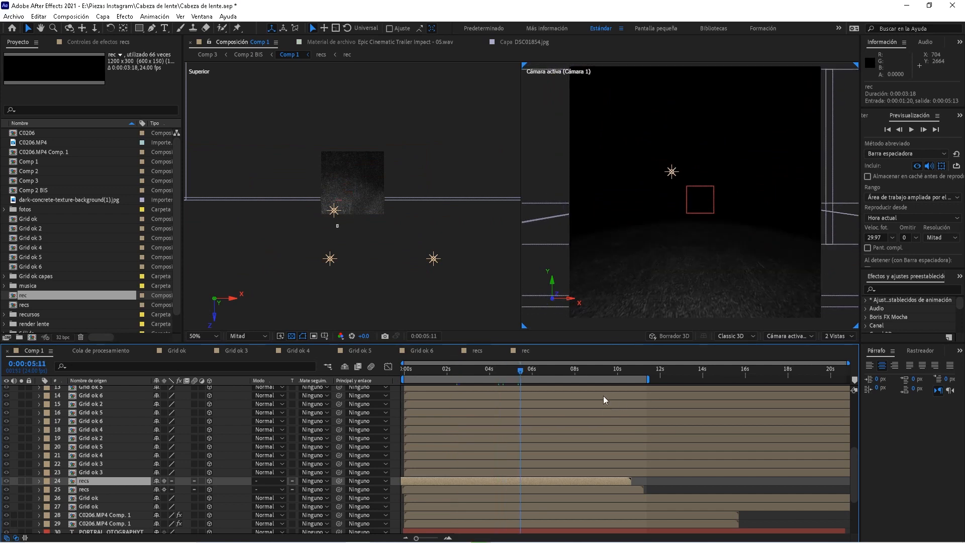
drag(591, 375, 502, 376)
drag(72, 433, 77, 370)
Solo grid layers 11–24 and C0206.MP4 Comp. 1 instead of the recs layer, then scroll up
drag(22, 408, 63, 418)
click(23, 436)
drag(22, 477, 31, 471)
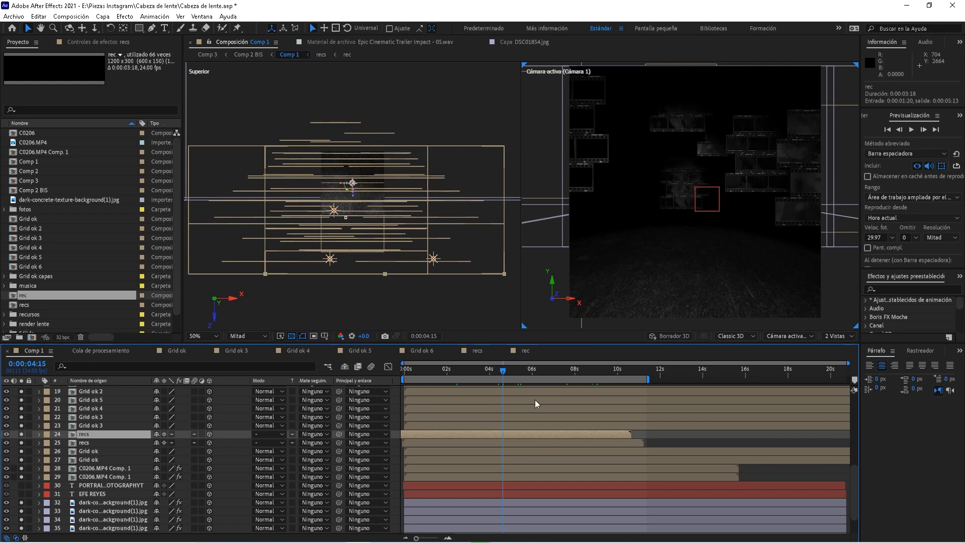
drag(308, 425, 303, 468)
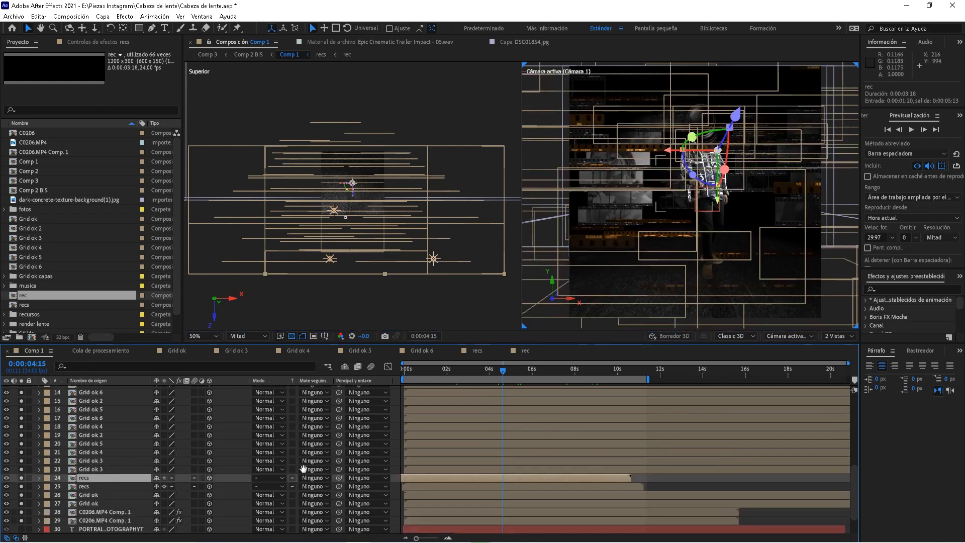
drag(132, 475, 186, 397)
scroll(109, 459, up, 5)
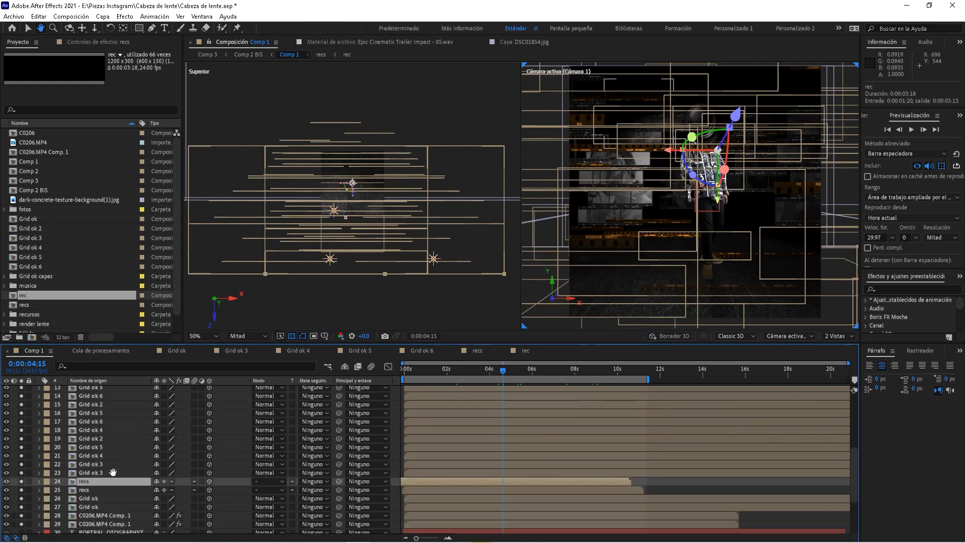
scroll(108, 483, up, 8)
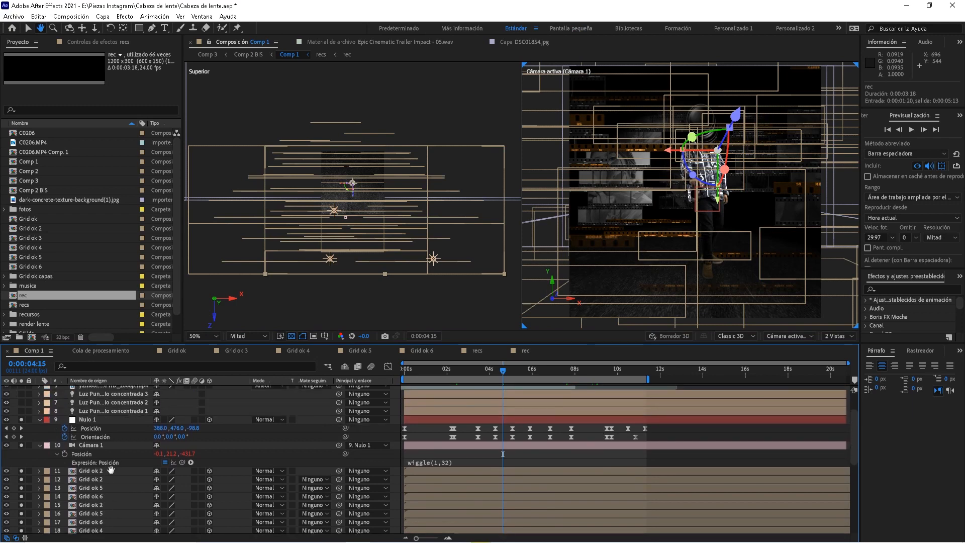
Switch the viewer to 1 Vista and inspect the camera's wiggle position expression
key(v)
click(831, 336)
click(834, 346)
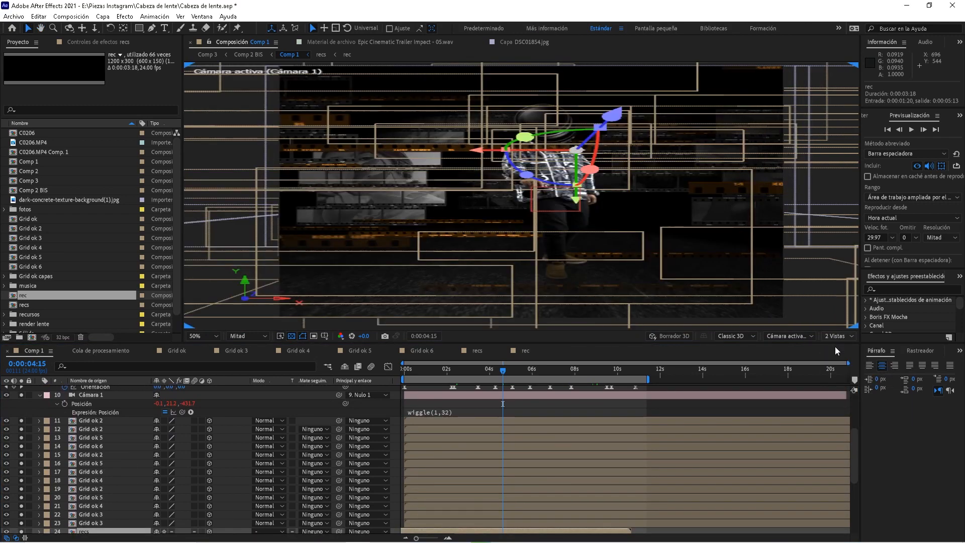
click(607, 411)
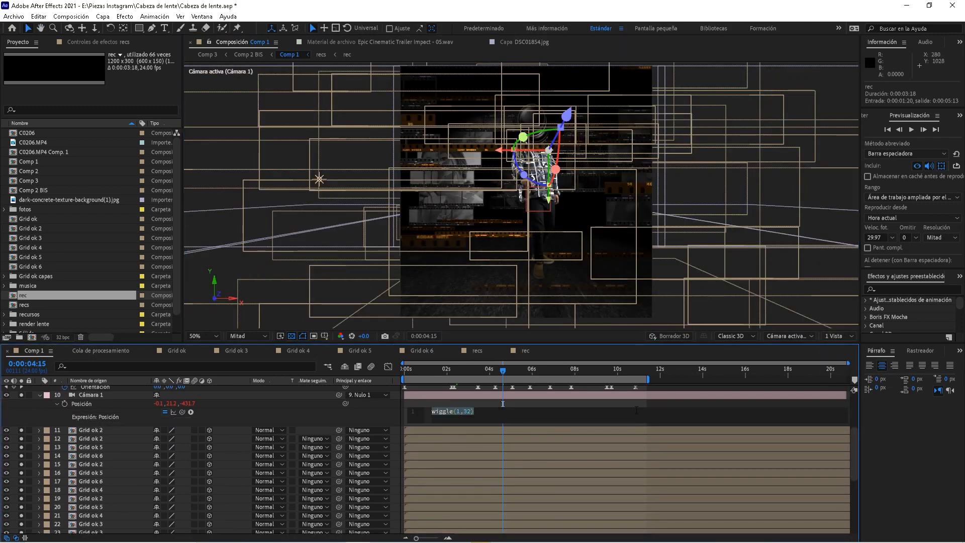
click(666, 425)
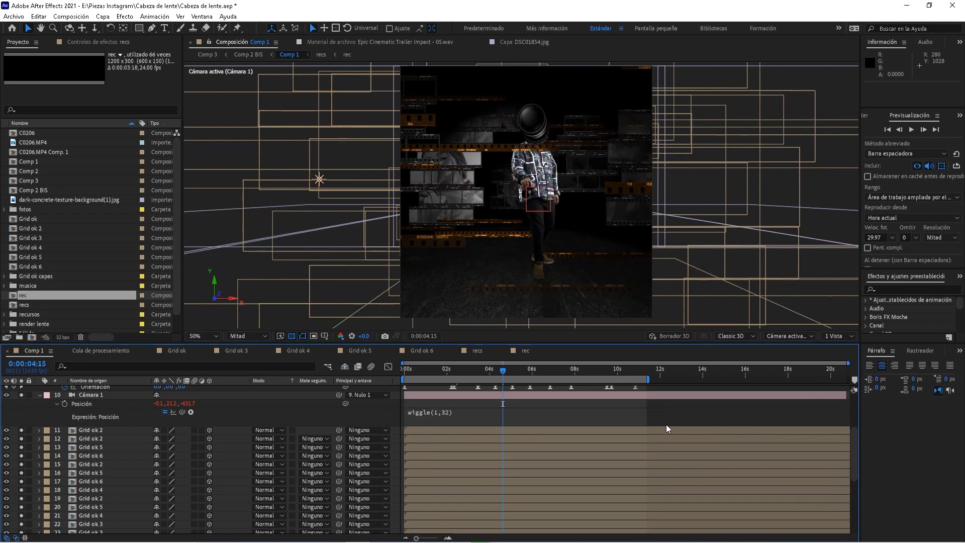
Preview the comp from frame 0, stopping near 0:00:02:05, then jump to 0:00:02:20
click(425, 370)
drag(423, 380, 402, 379)
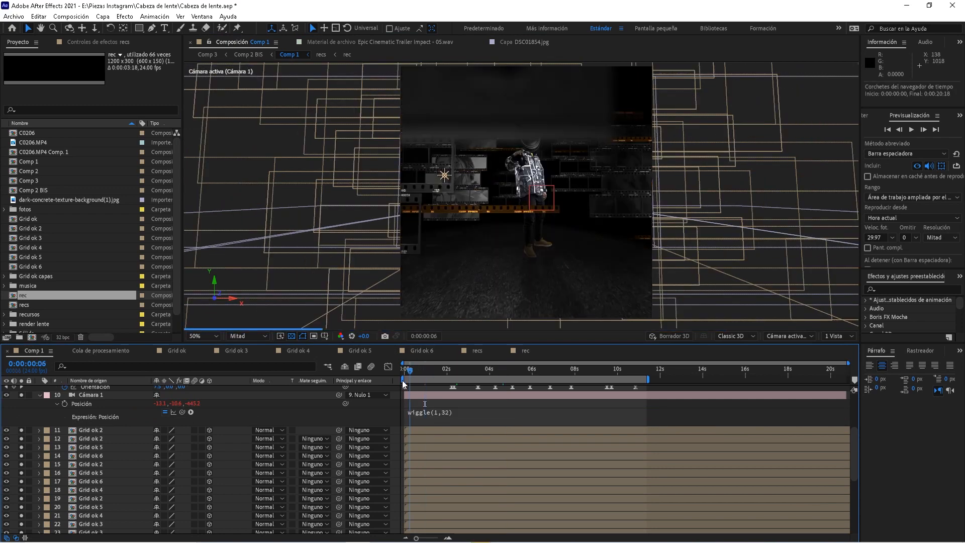
key(space)
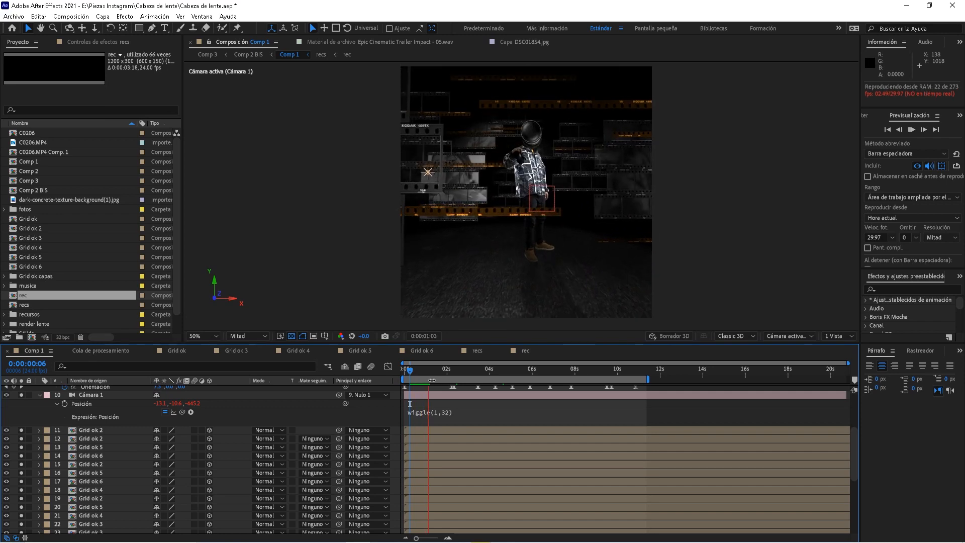
click(451, 372)
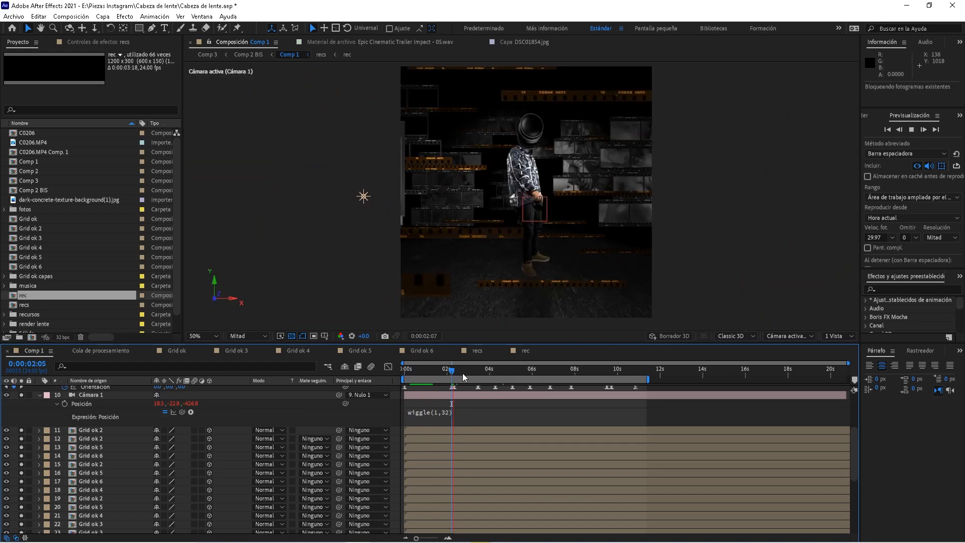
click(462, 372)
Preview Comp 1 from 0:00:03:17, then jump ahead to about six seconds
scroll(478, 432, up, 2)
key(space)
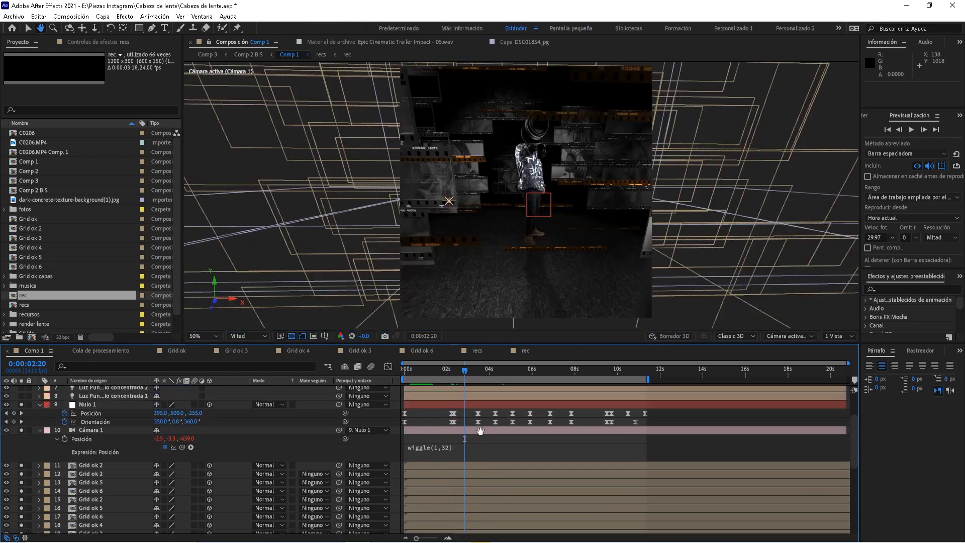
click(485, 368)
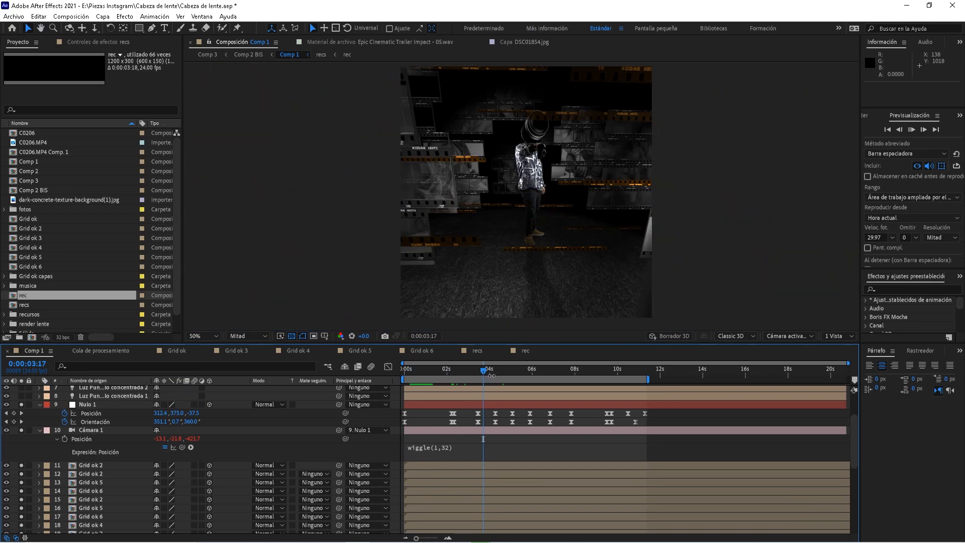
key(space)
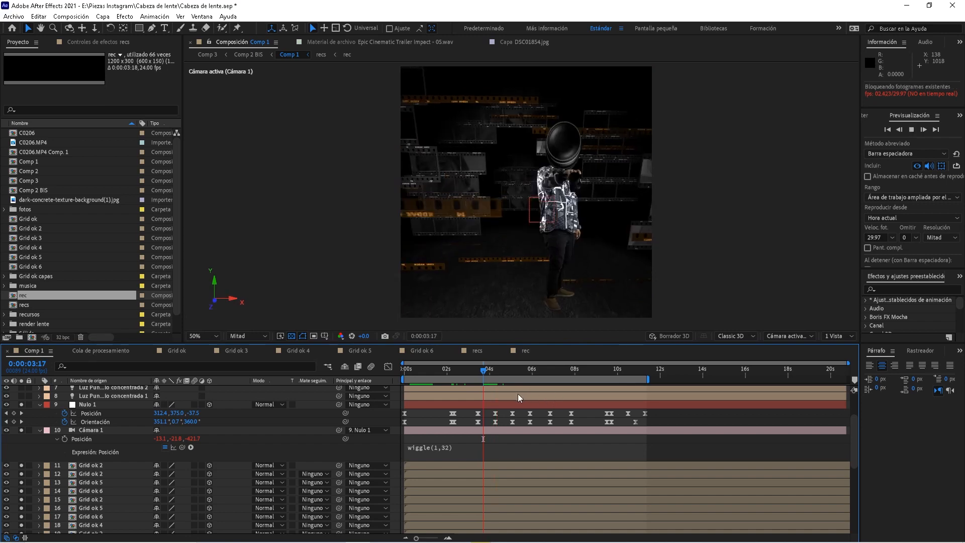
click(543, 373)
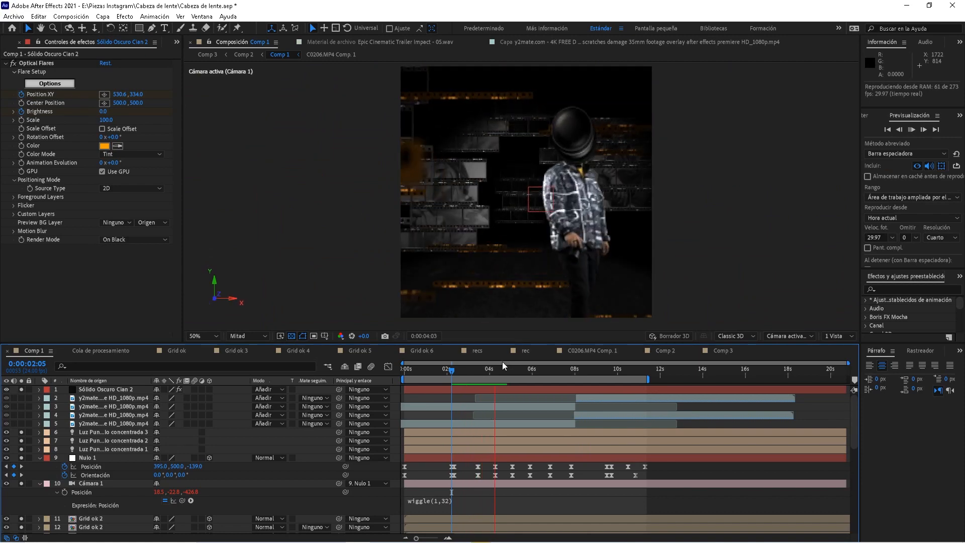
Select the Sólido Oscuro Cian 2 flare layer, reveal its animated properties, and preview the flares
key(space)
key(space)
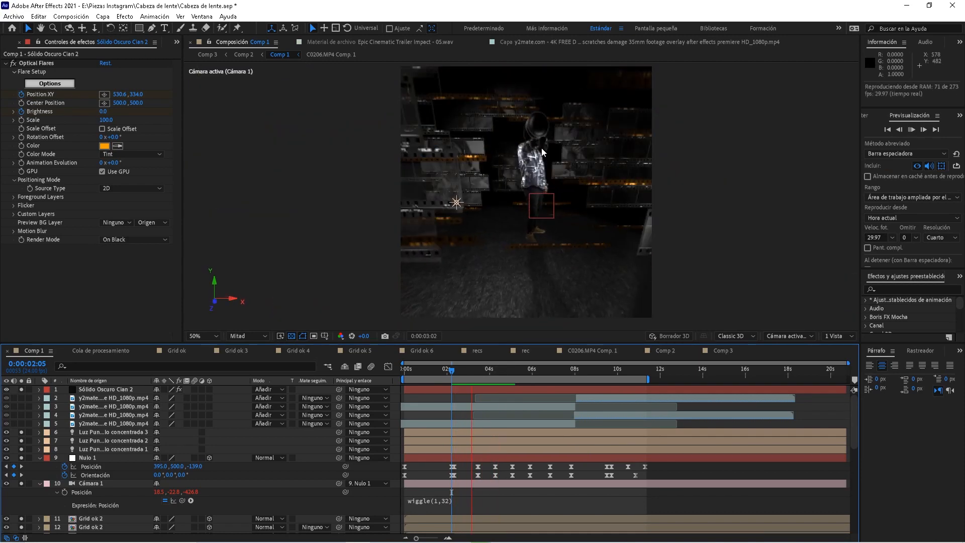
key(space)
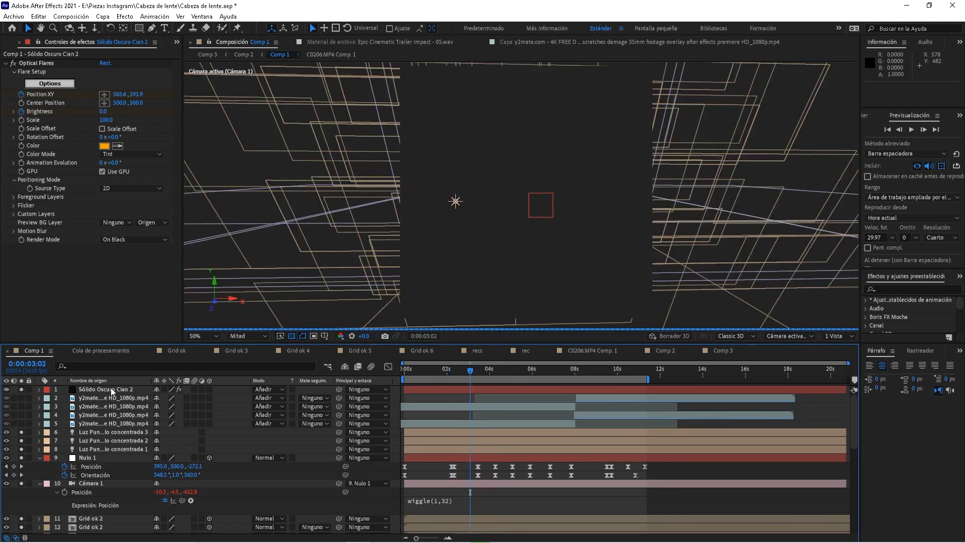
click(121, 390)
key(u)
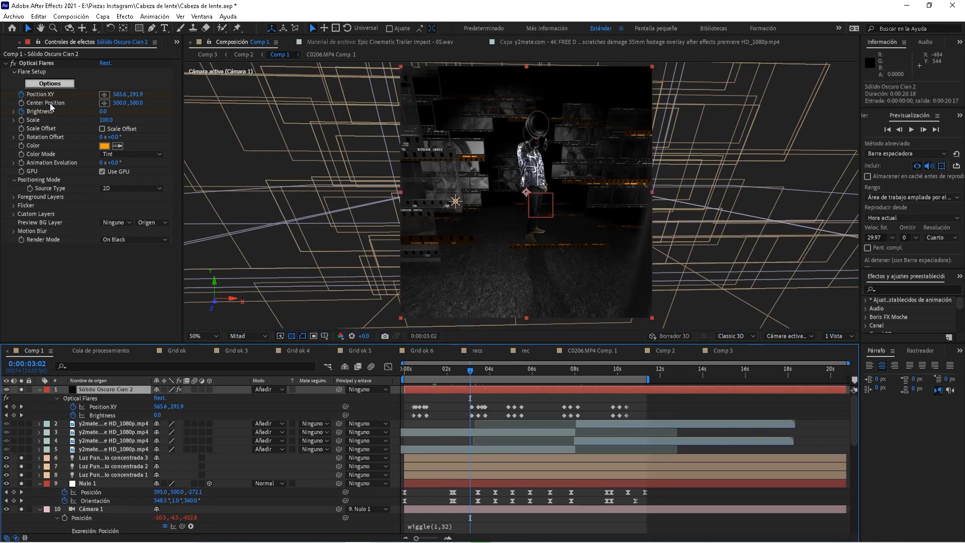
key(space)
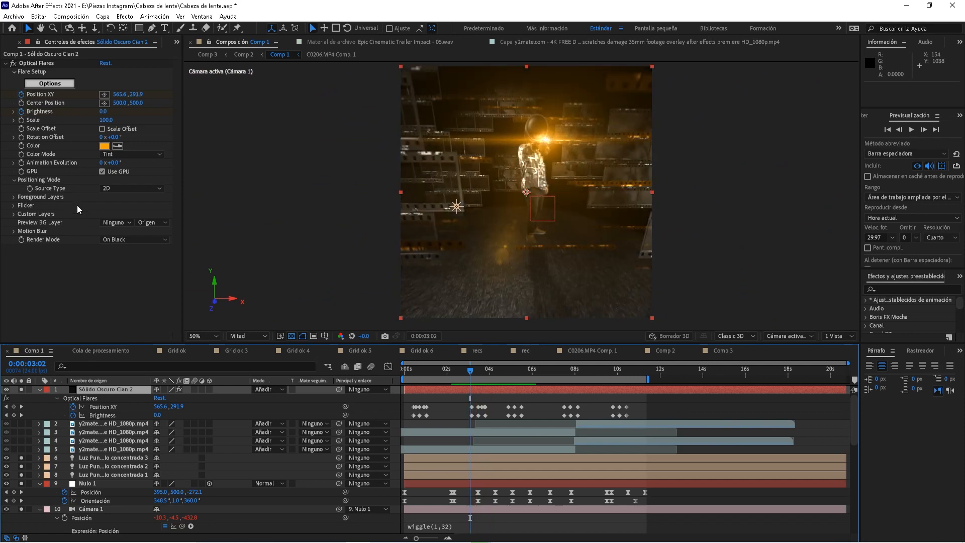
key(space)
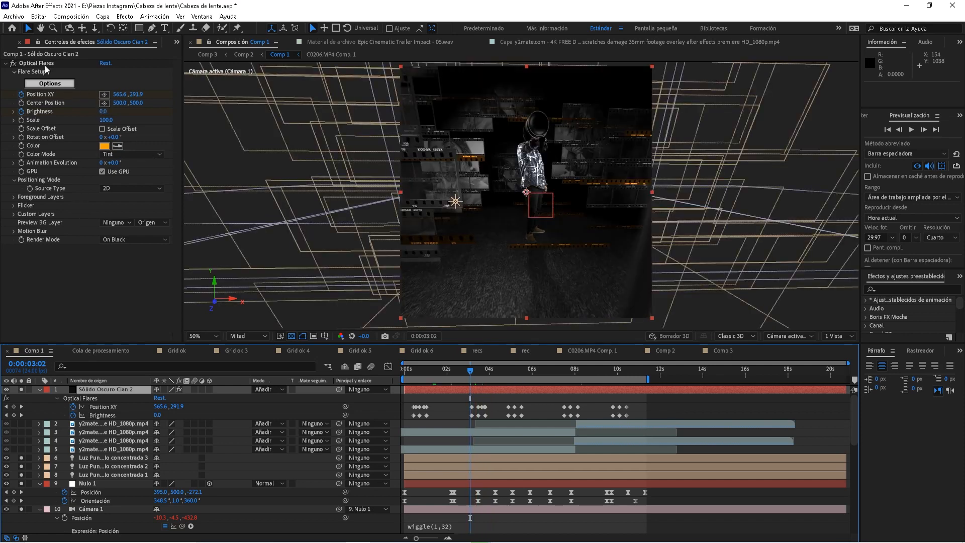
key(space)
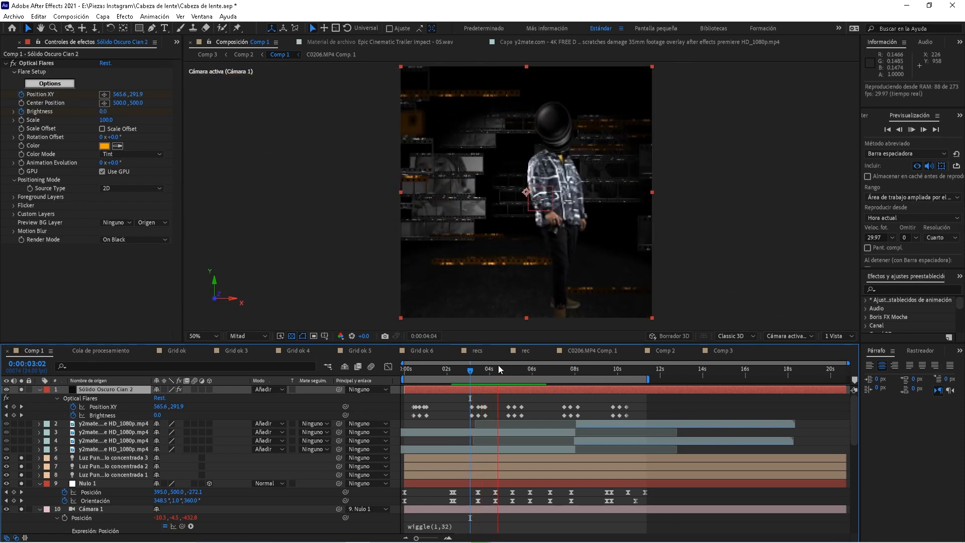
Preview the flare animation from several points: 3:06, 3:03, 0:10 and 3:13
click(418, 371)
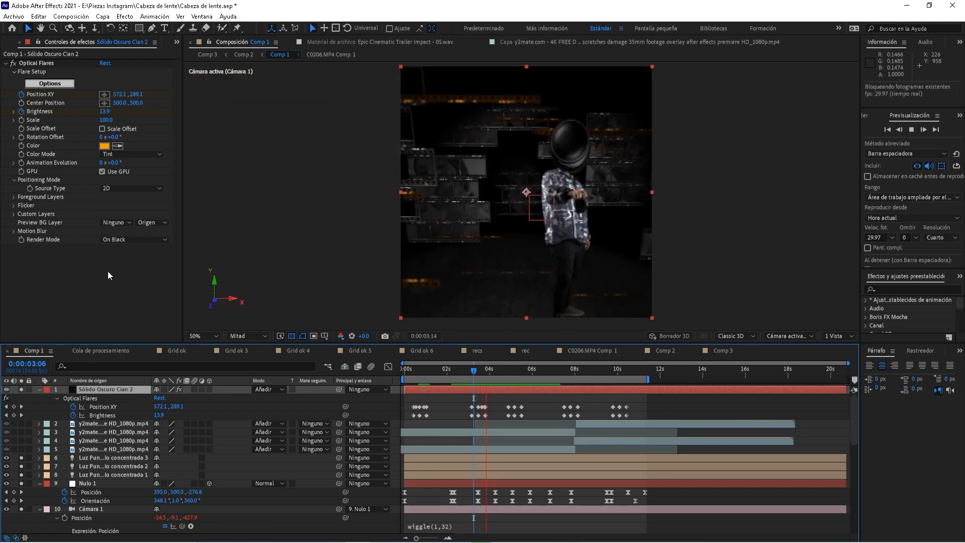
key(space)
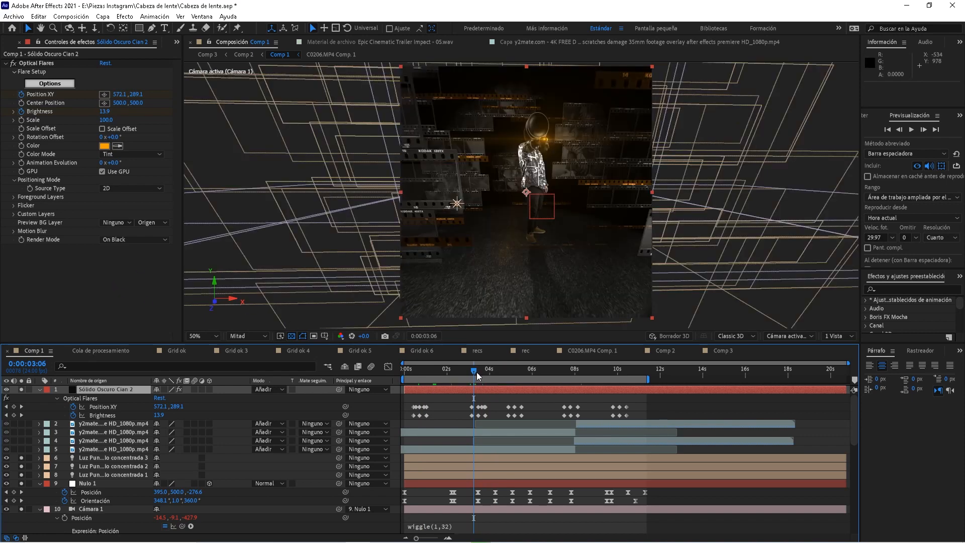
key(space)
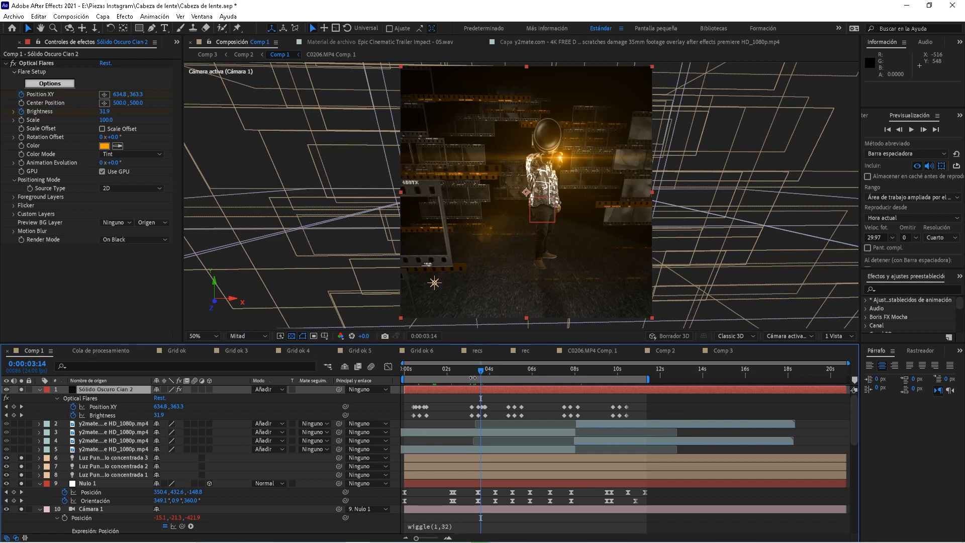
click(471, 375)
key(space)
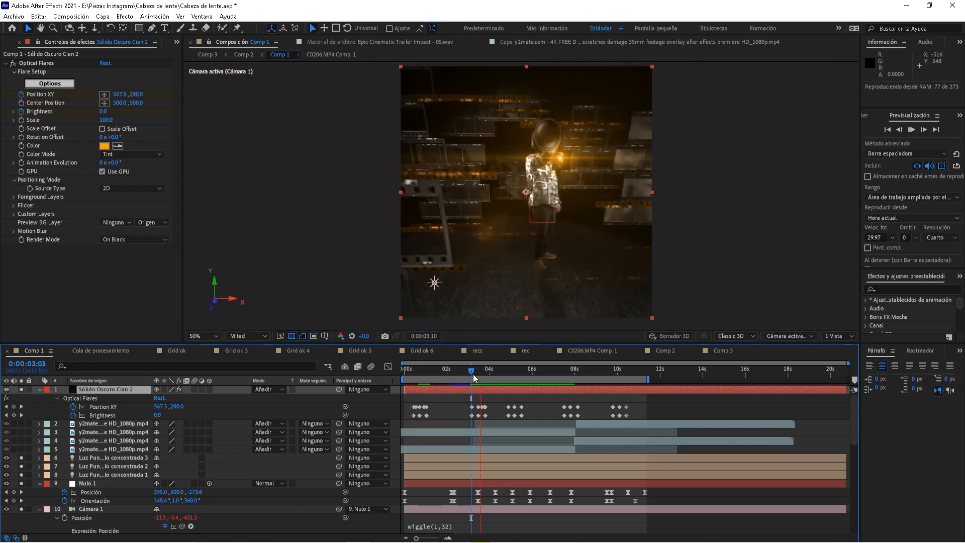
click(418, 371)
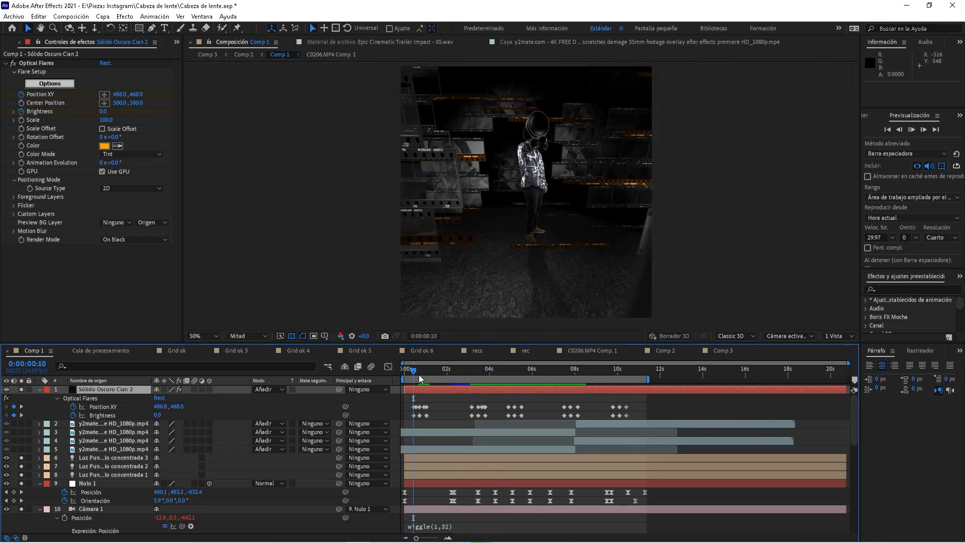
key(space)
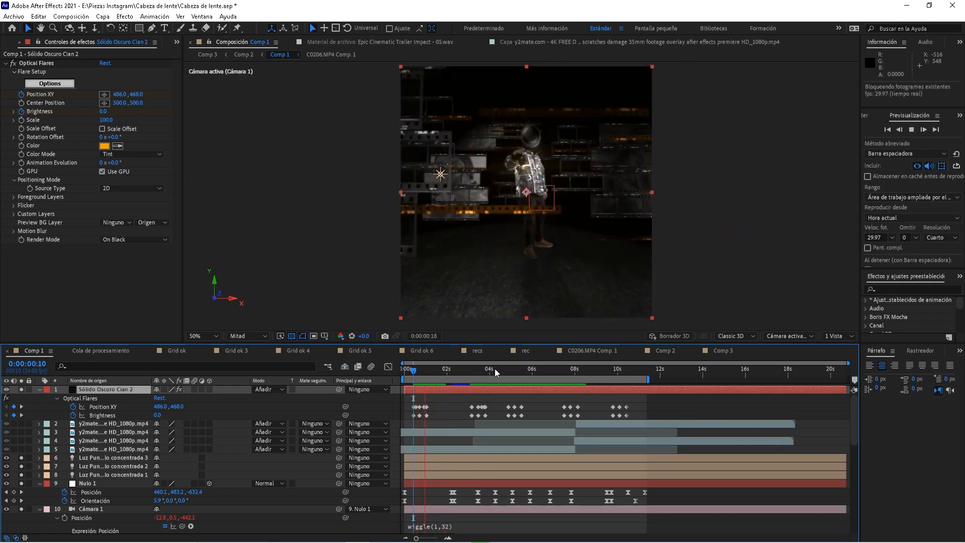
click(479, 372)
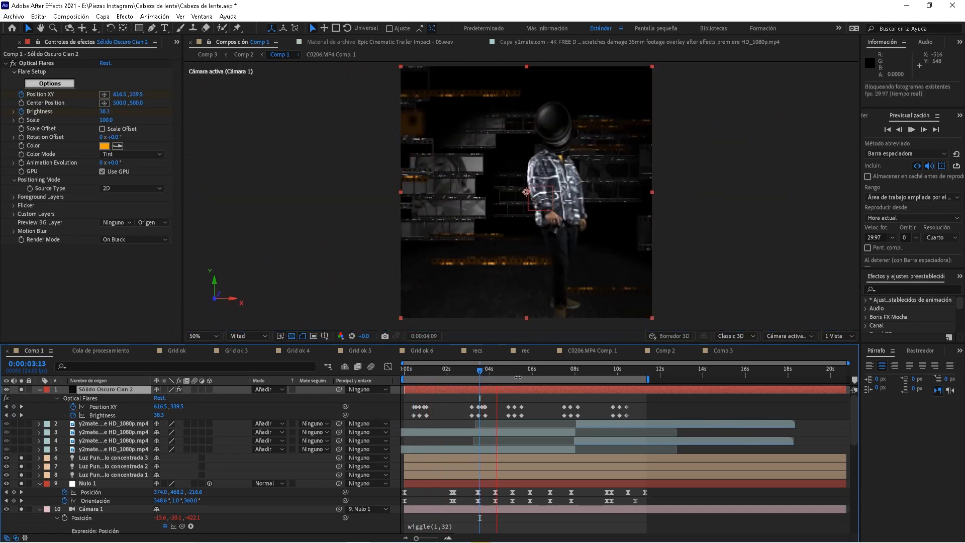
key(space)
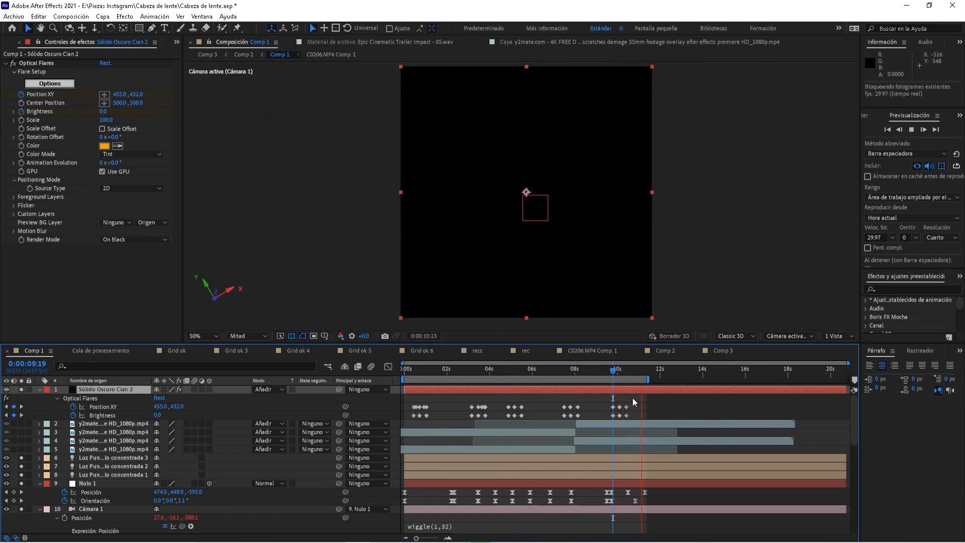
Preview from 0:00:04:12, then set the flare solid's blending mode to Normal
key(space)
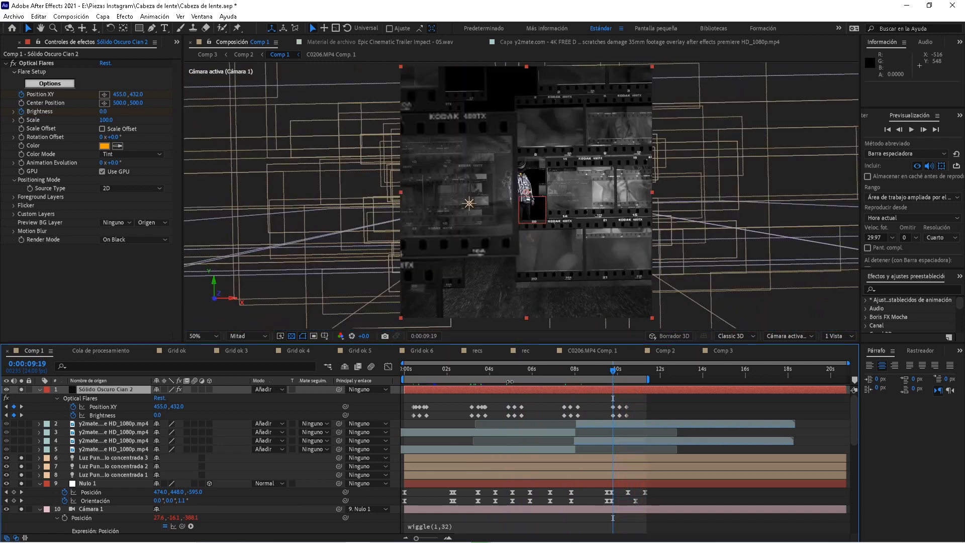
key(space)
click(502, 374)
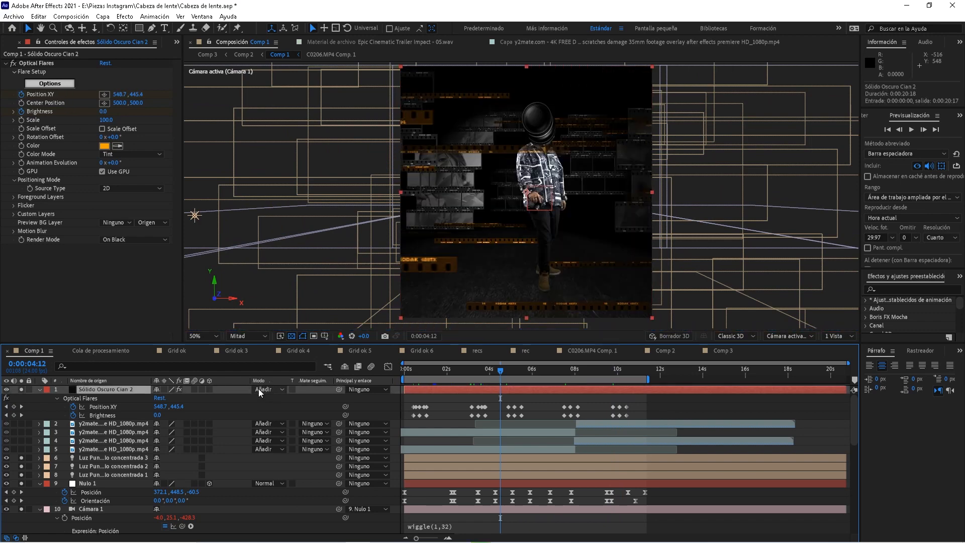
key(space)
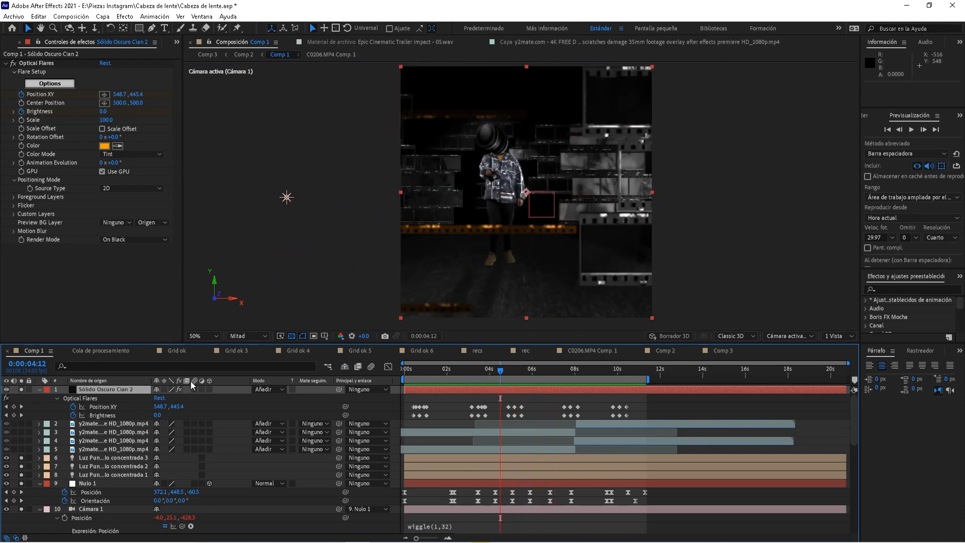
key(space)
click(267, 389)
click(313, 103)
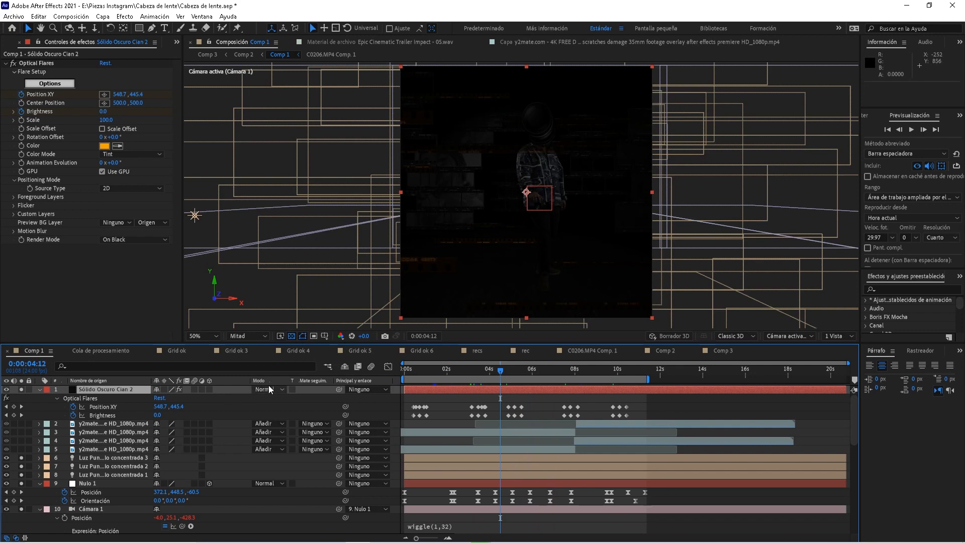
Switch the flare solid's blending mode back to Añadir and preview the brightened scene
click(264, 389)
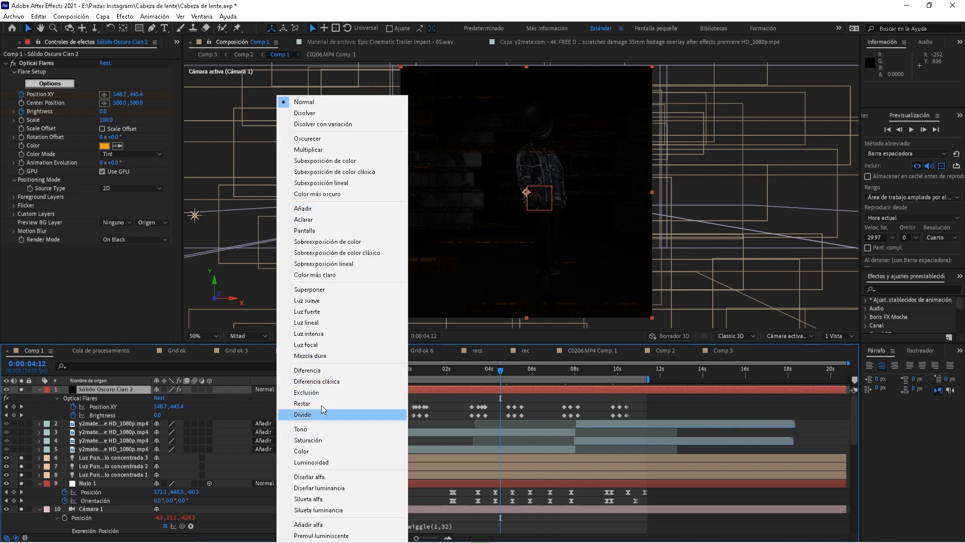
click(322, 213)
key(space)
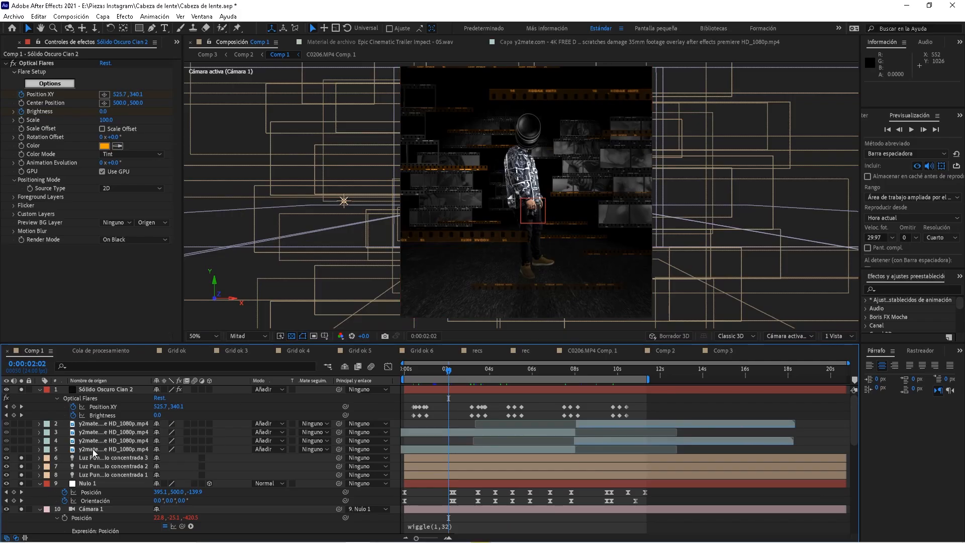
double_click(114, 449)
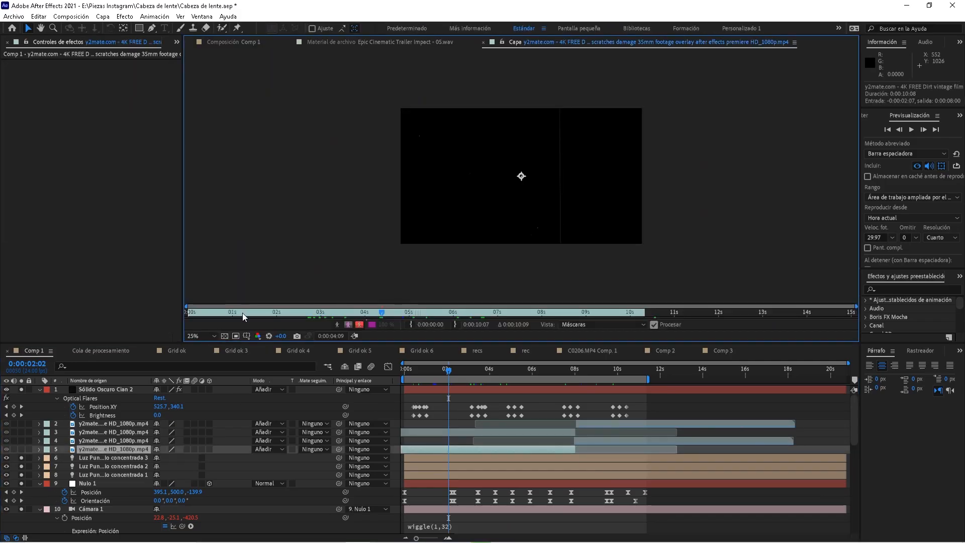
scroll(522, 228, up, 2)
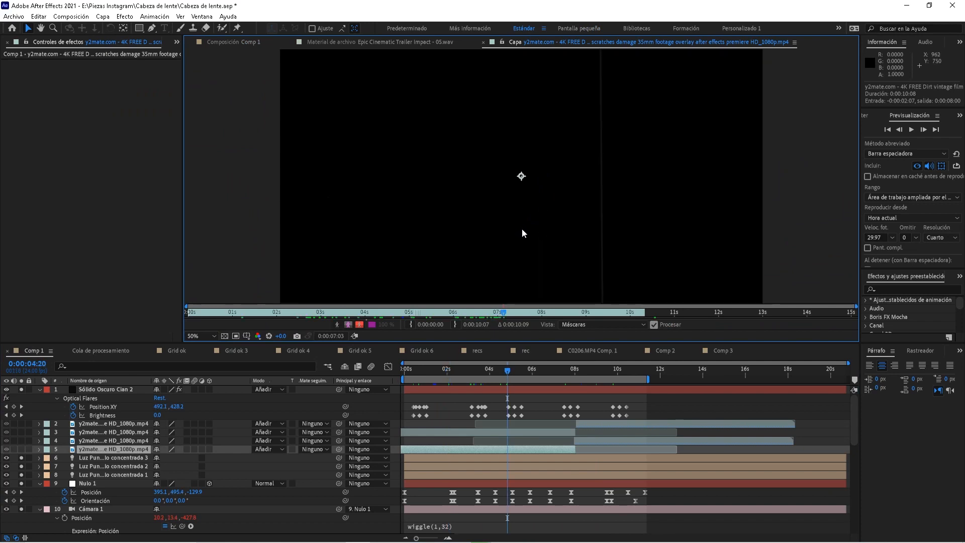
drag(502, 311, 299, 320)
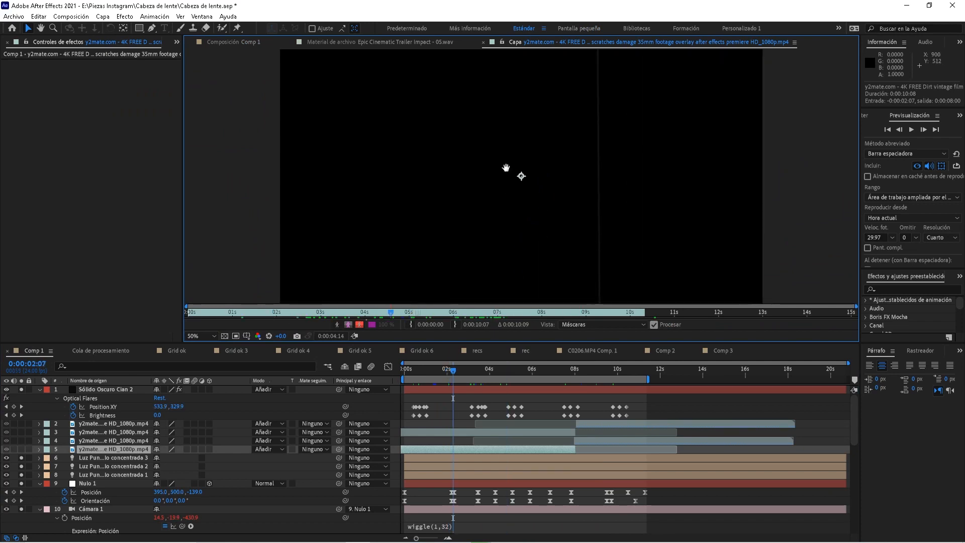
drag(506, 168, 480, 193)
drag(482, 316, 510, 315)
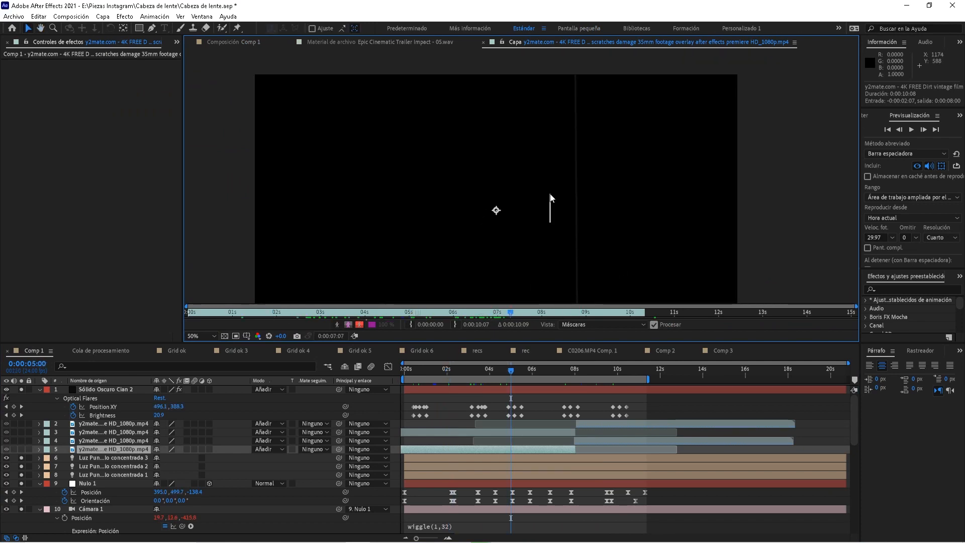
scroll(549, 211, down, 2)
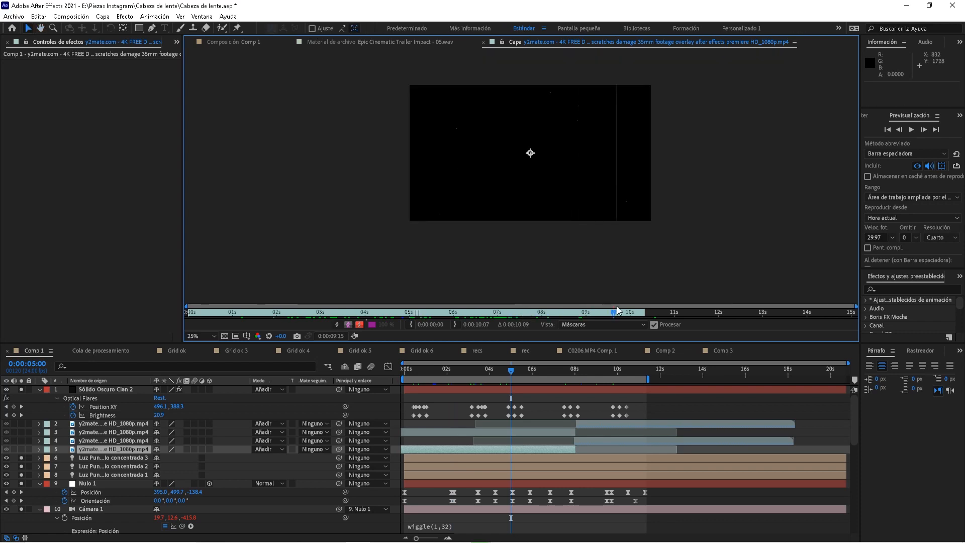
drag(571, 320, 359, 322)
click(593, 315)
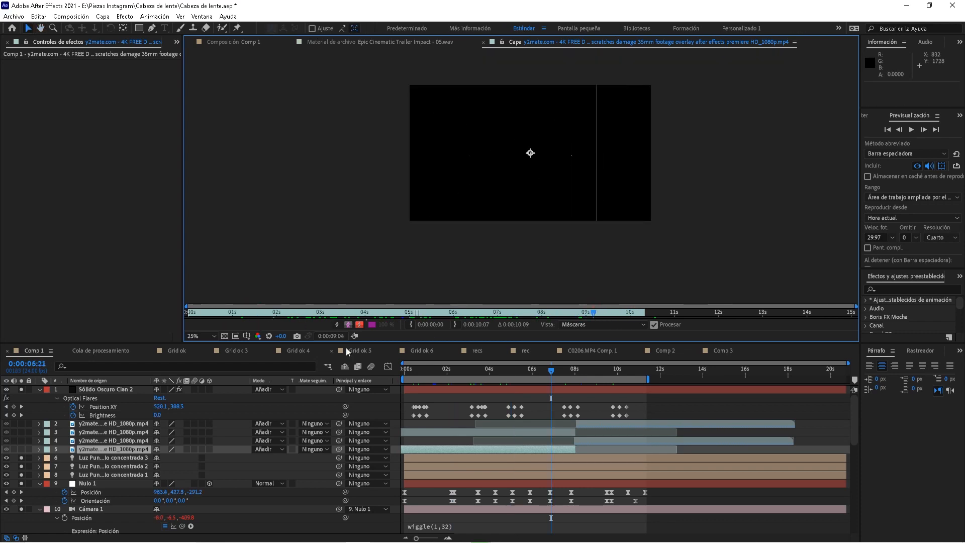
click(241, 44)
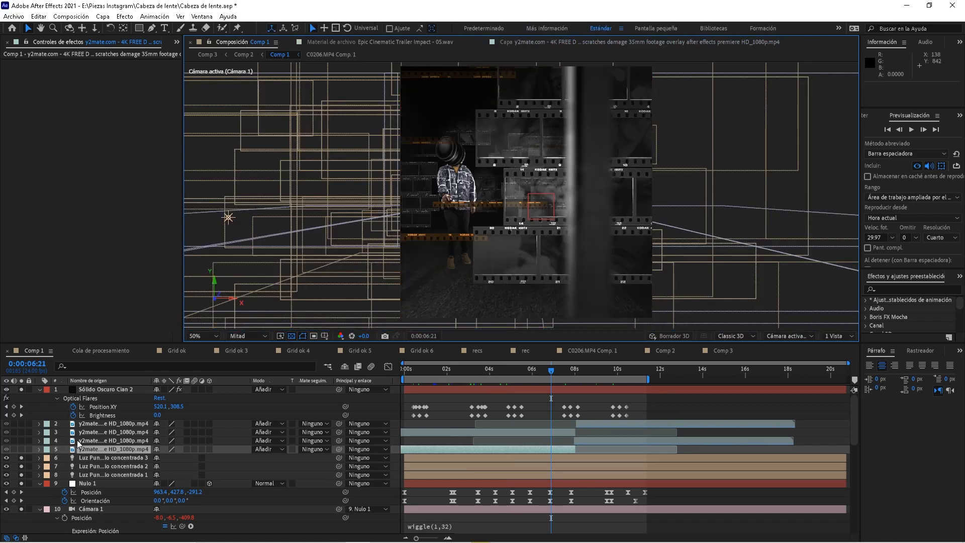
click(86, 442)
click(90, 448)
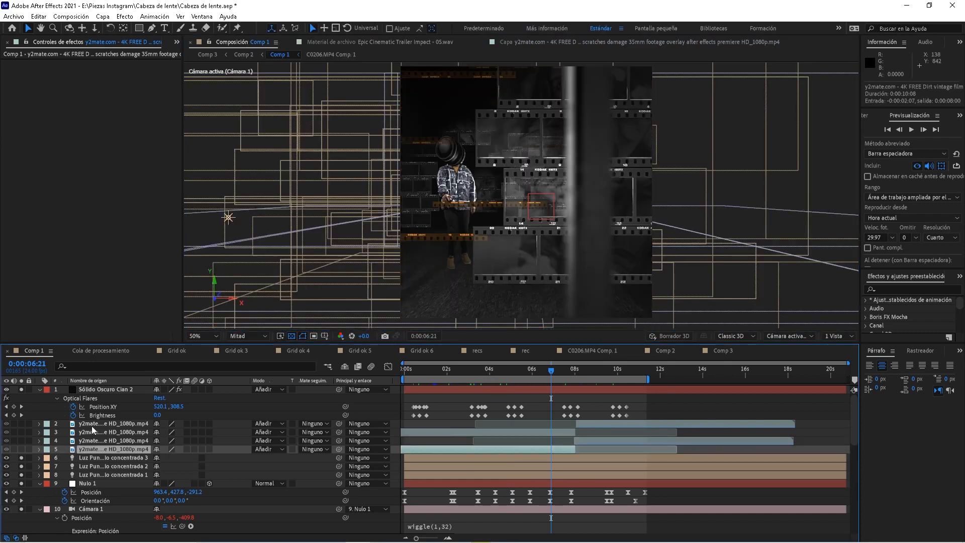
shift+click(92, 426)
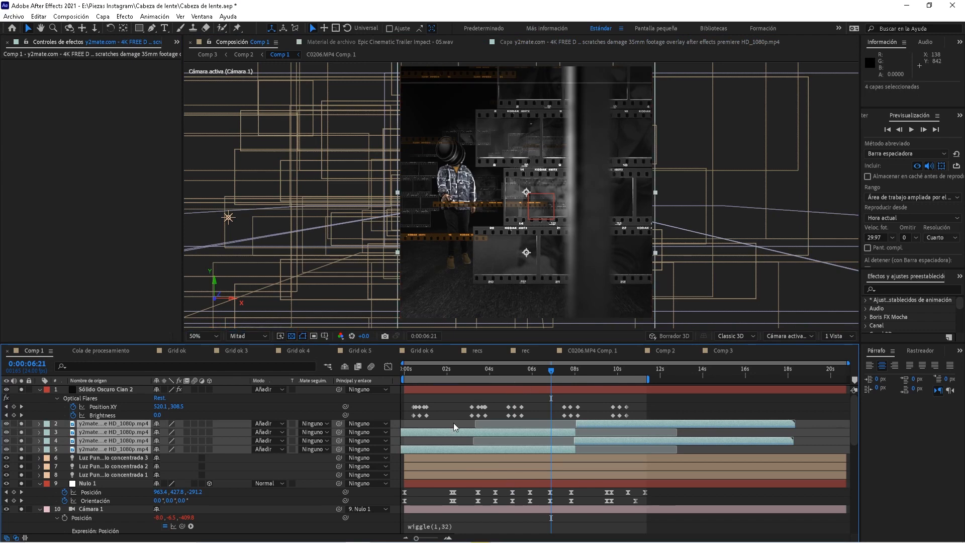
click(455, 394)
click(445, 370)
key(space)
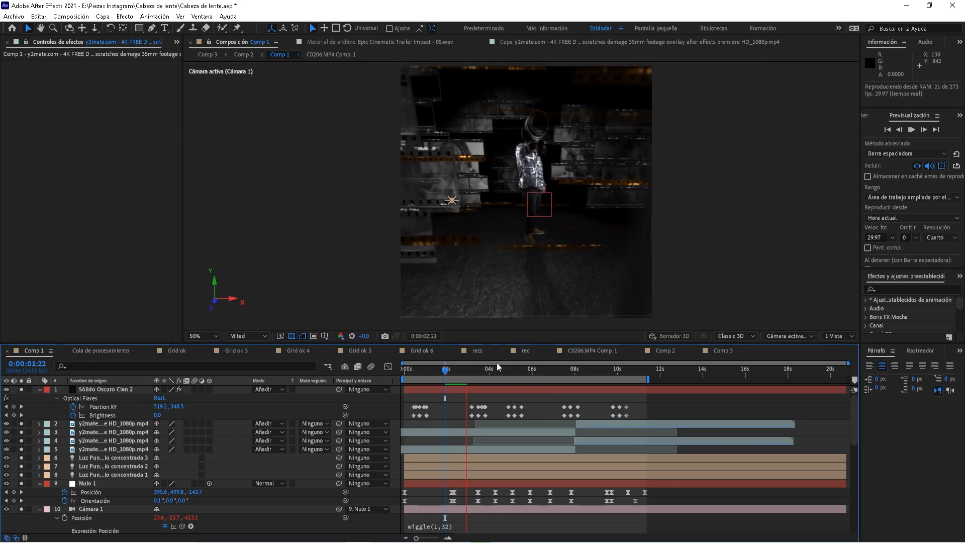
key(space)
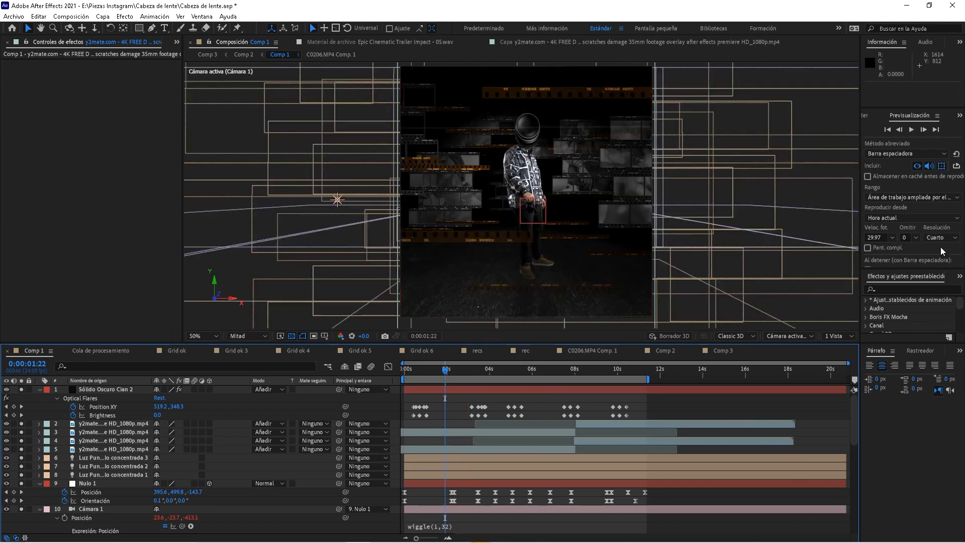
key(space)
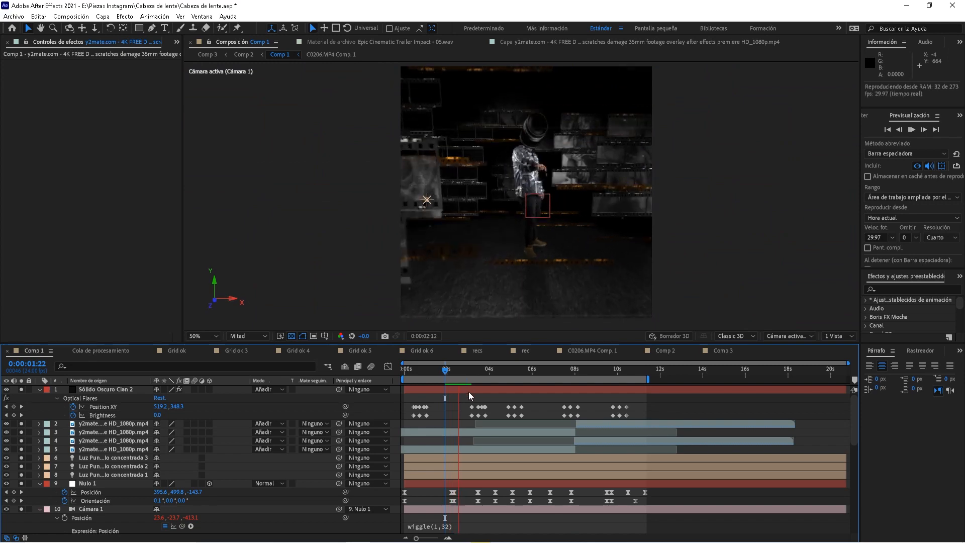
key(space)
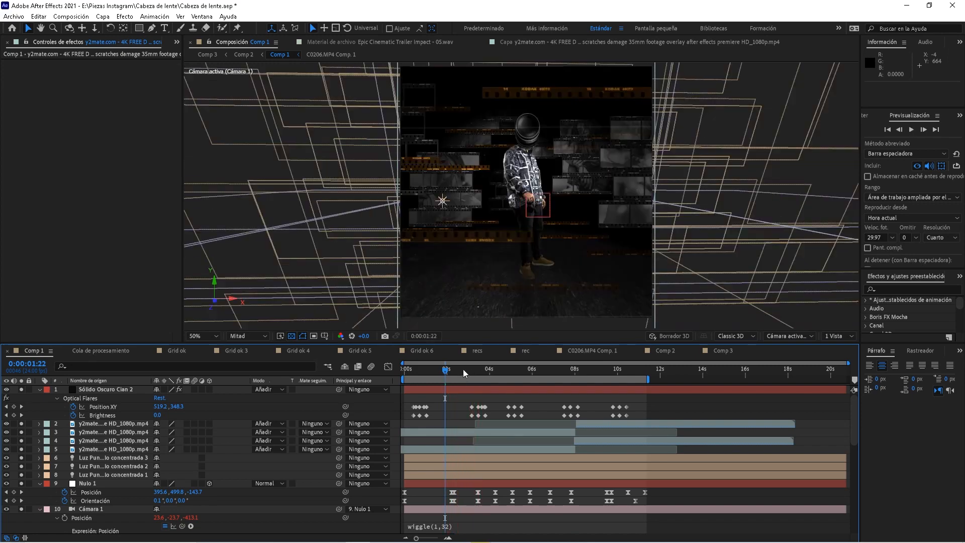
click(462, 371)
click(498, 372)
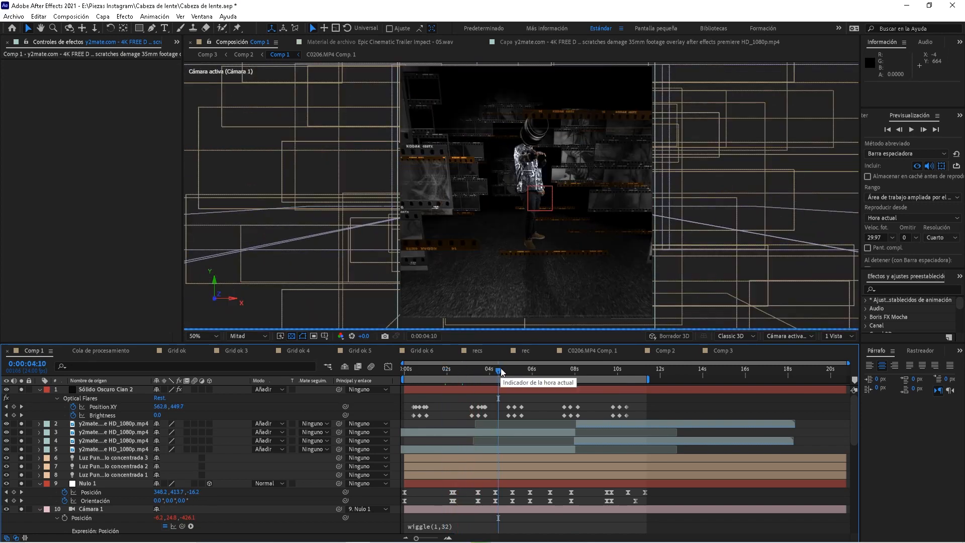
click(521, 371)
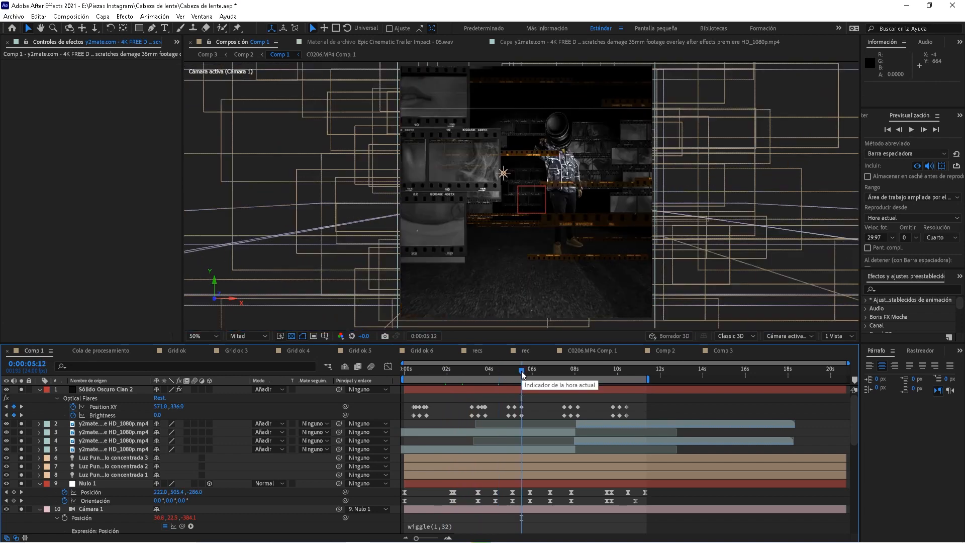
click(548, 372)
click(559, 374)
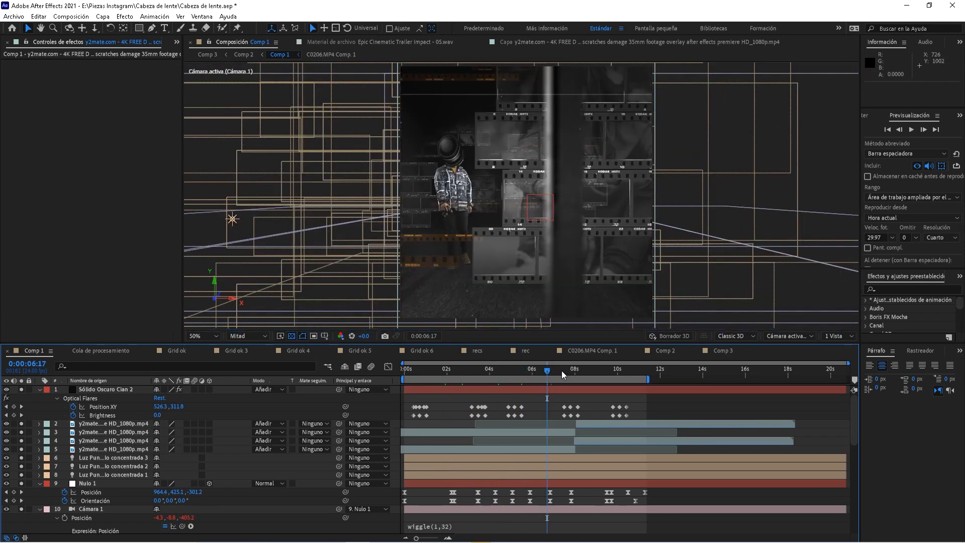
key(space)
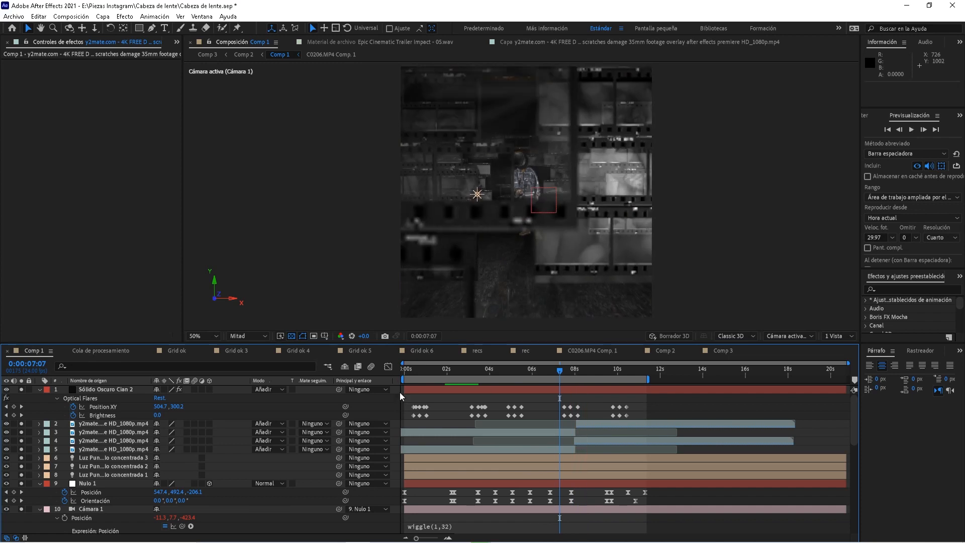
key(space)
click(113, 423)
shift+click(145, 448)
key(t)
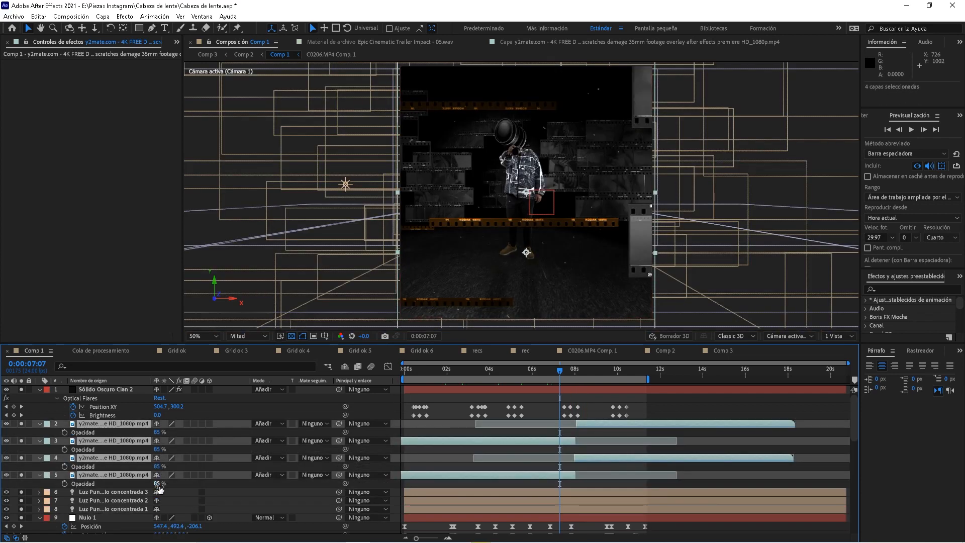
key(t)
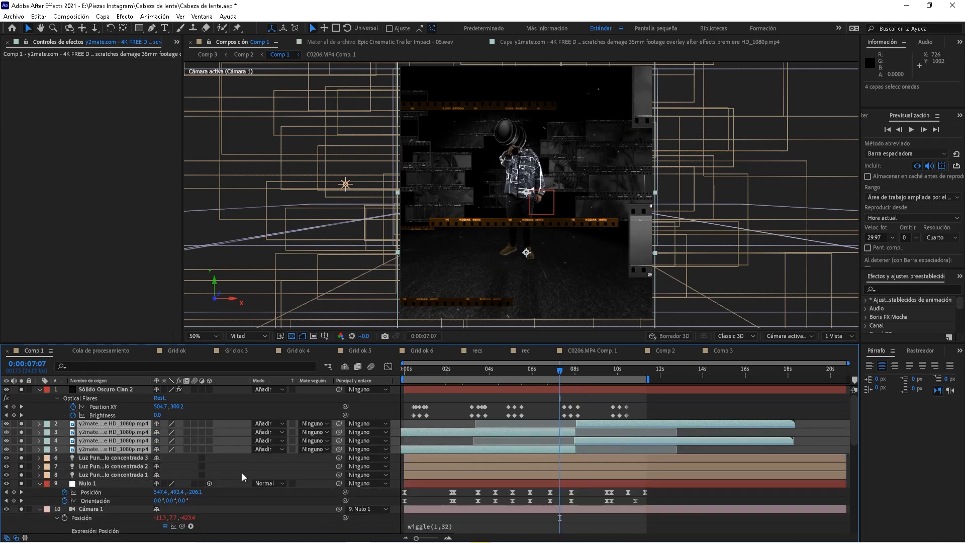
key(space)
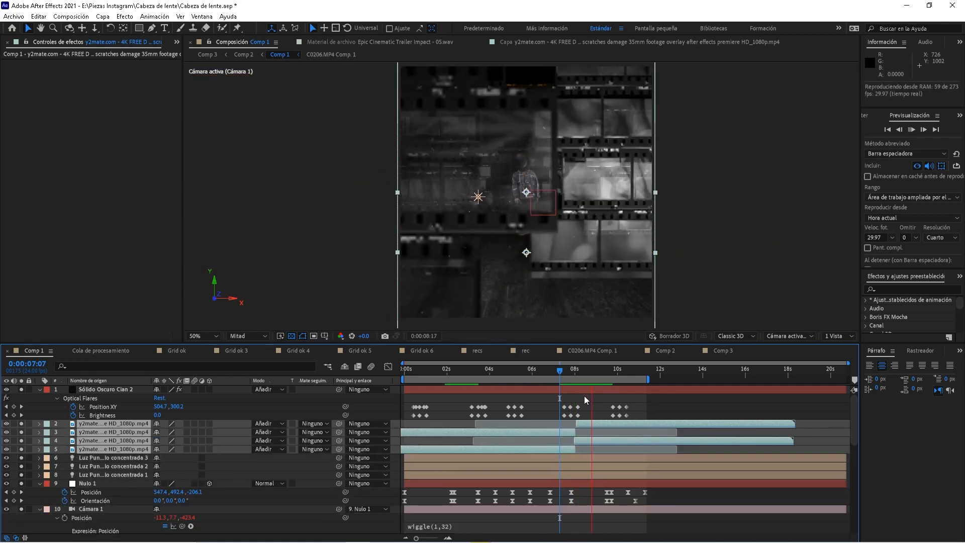
drag(599, 372, 404, 373)
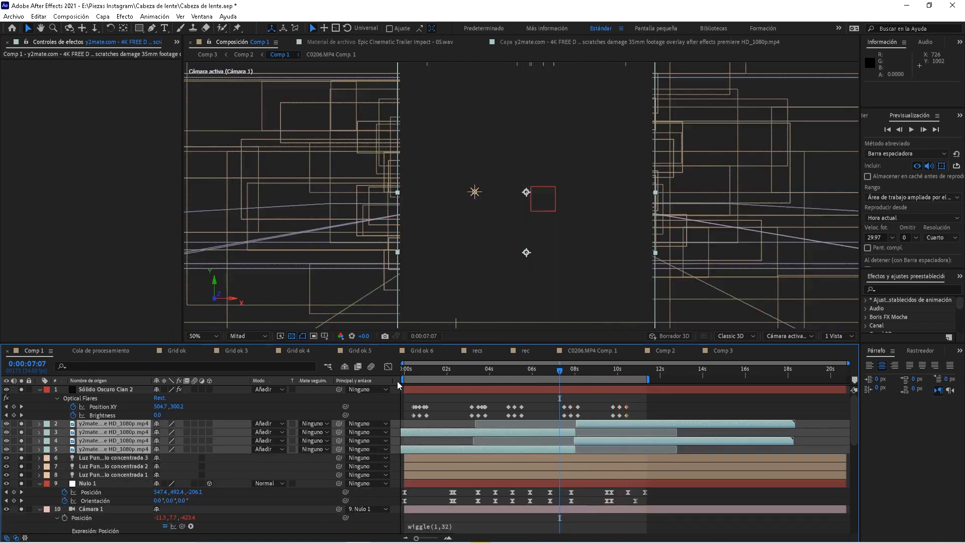
key(space)
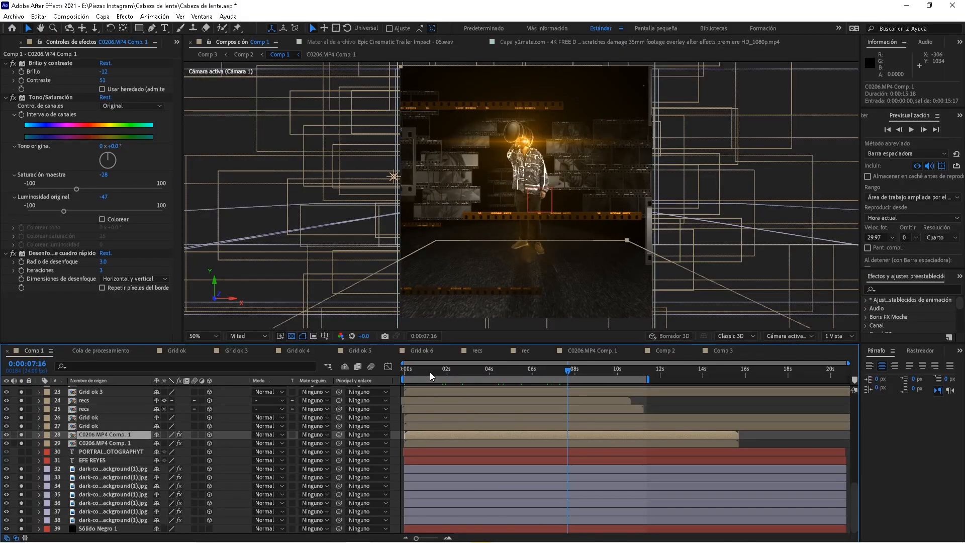
click(429, 372)
key(space)
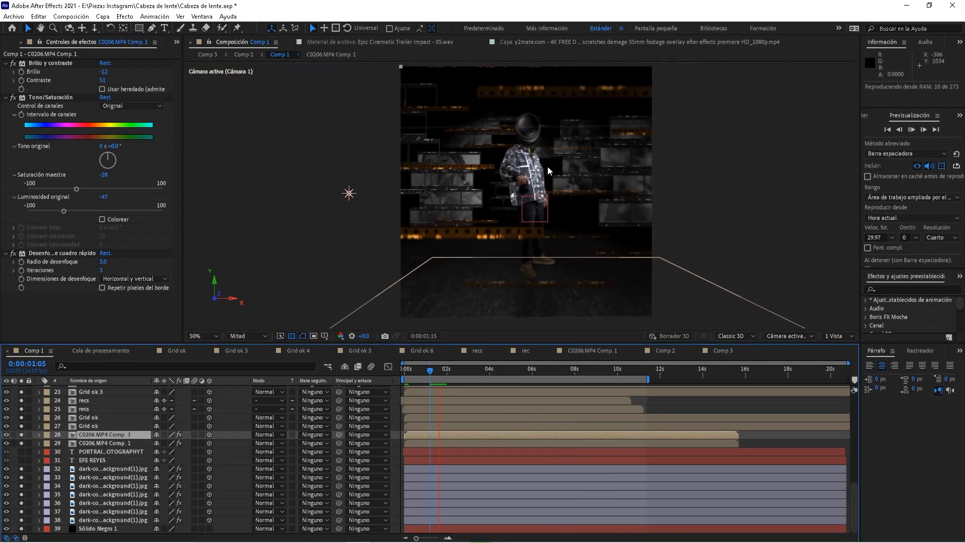
Select the PORTRAIT PHOTOGRAPHYT layer and preview the animation around 5 and 9 seconds
click(525, 371)
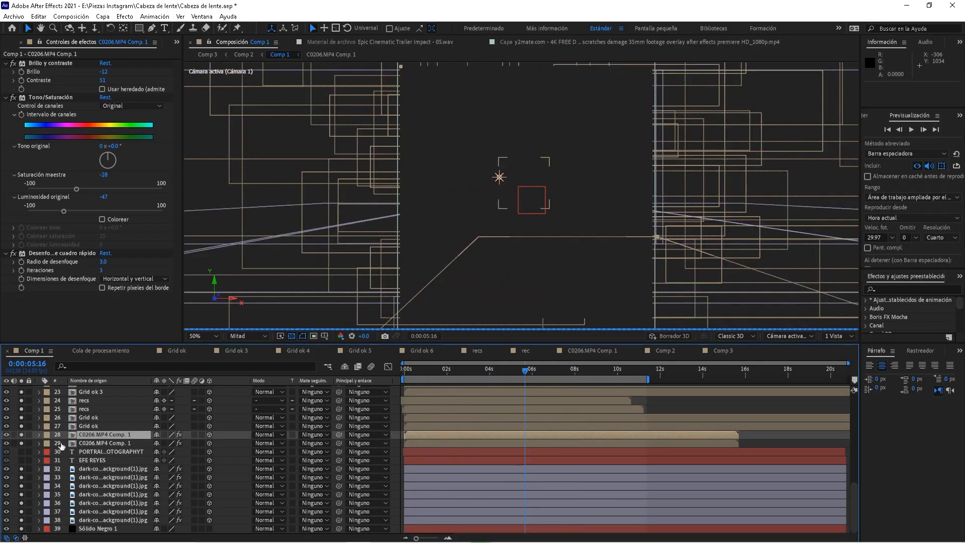
click(94, 451)
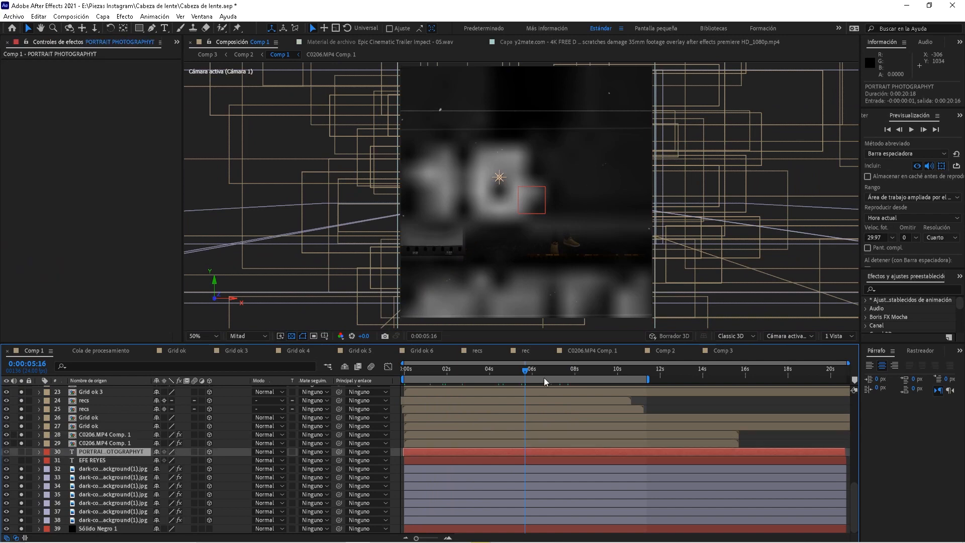
click(566, 375)
key(space)
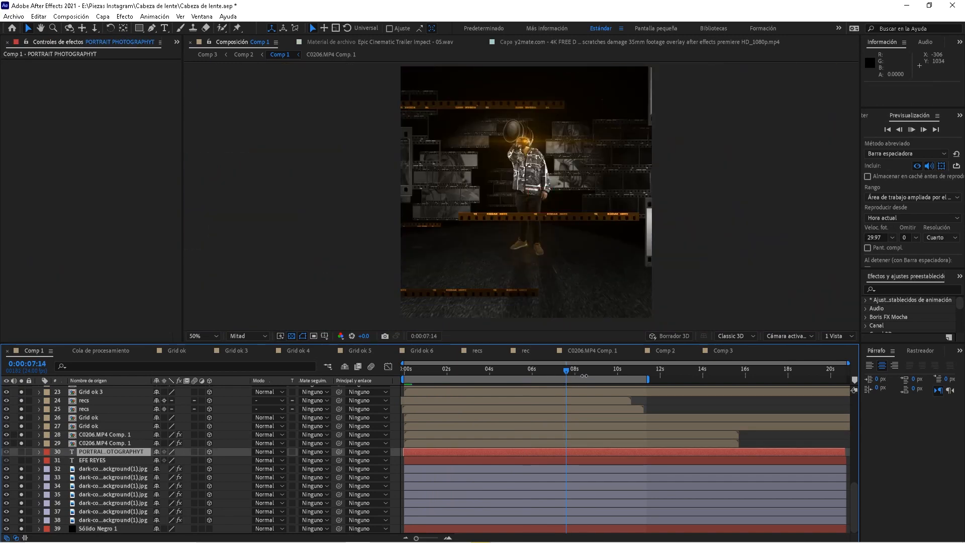
click(595, 374)
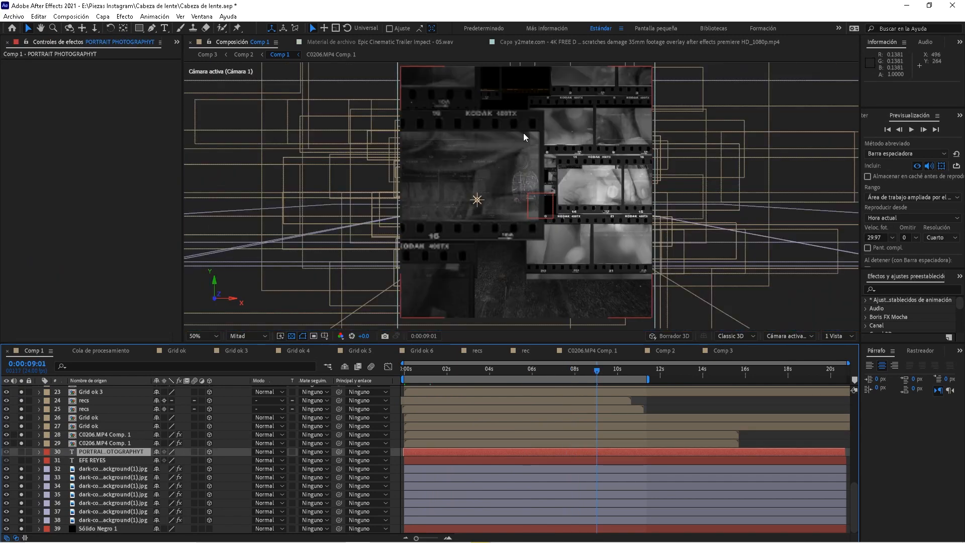
key(space)
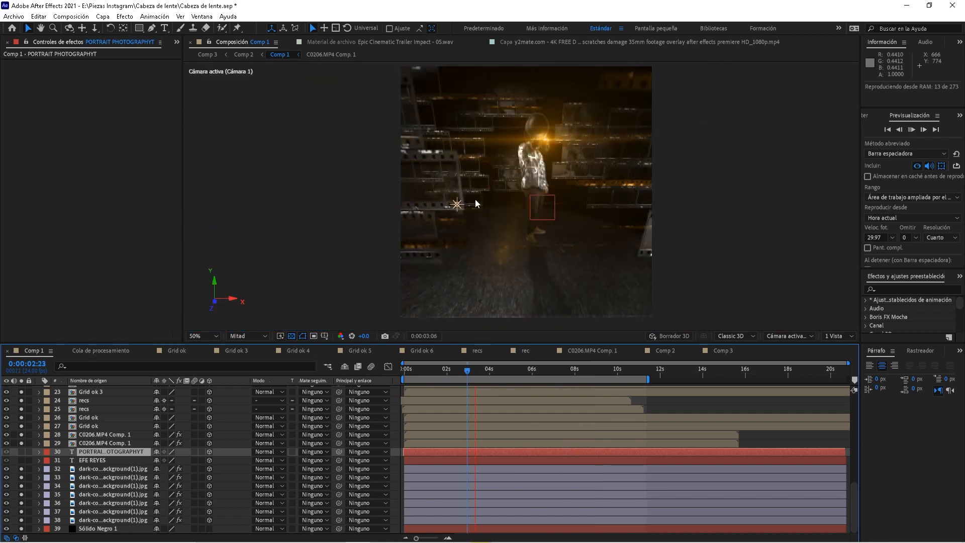
key(space)
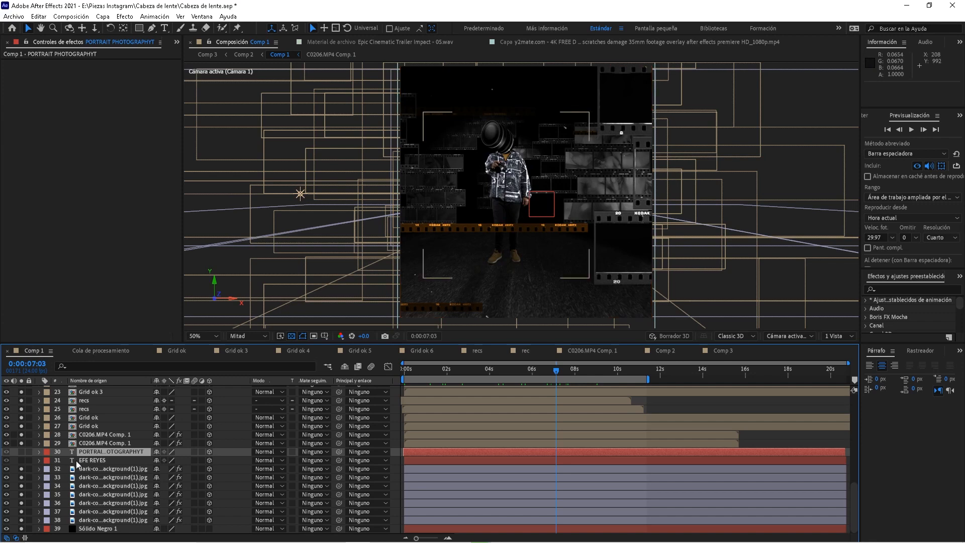
click(22, 460)
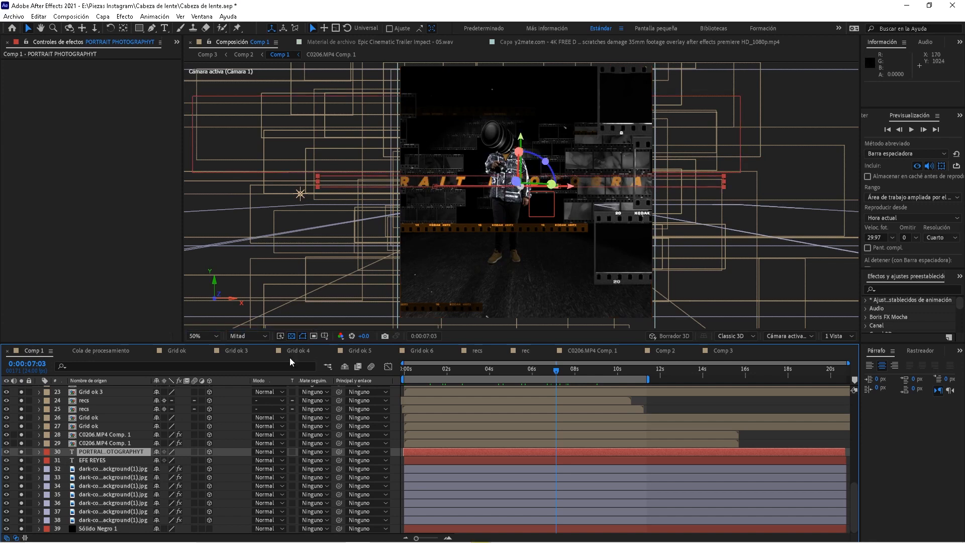
click(102, 459)
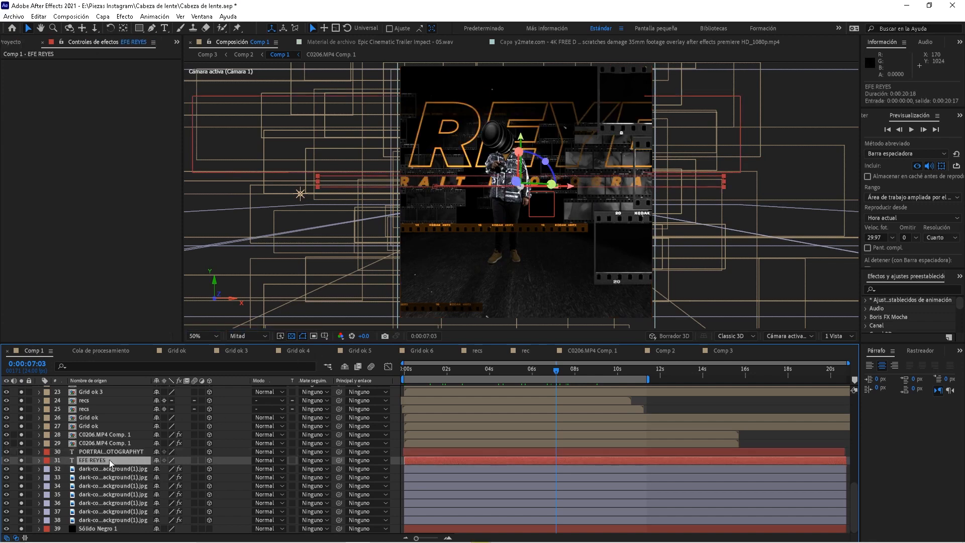
click(479, 373)
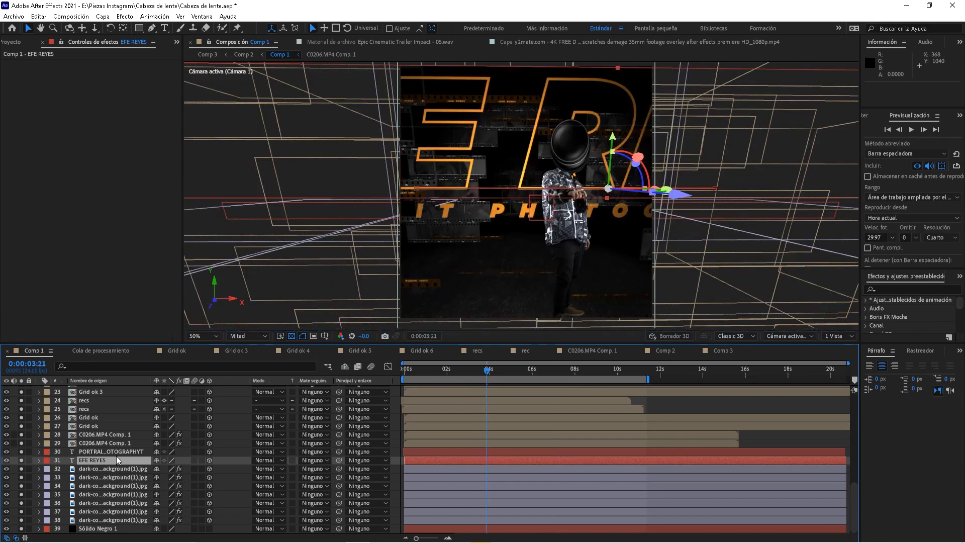
click(555, 371)
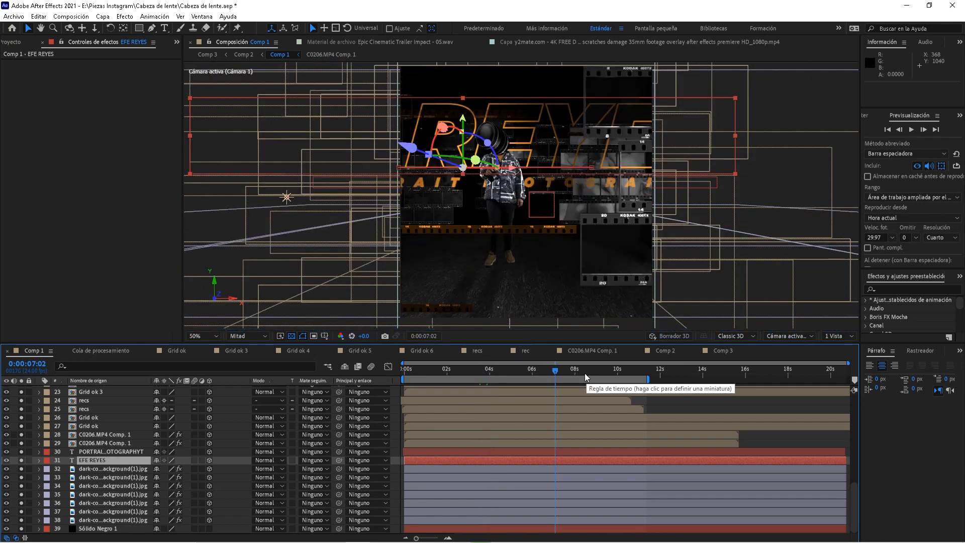
click(90, 436)
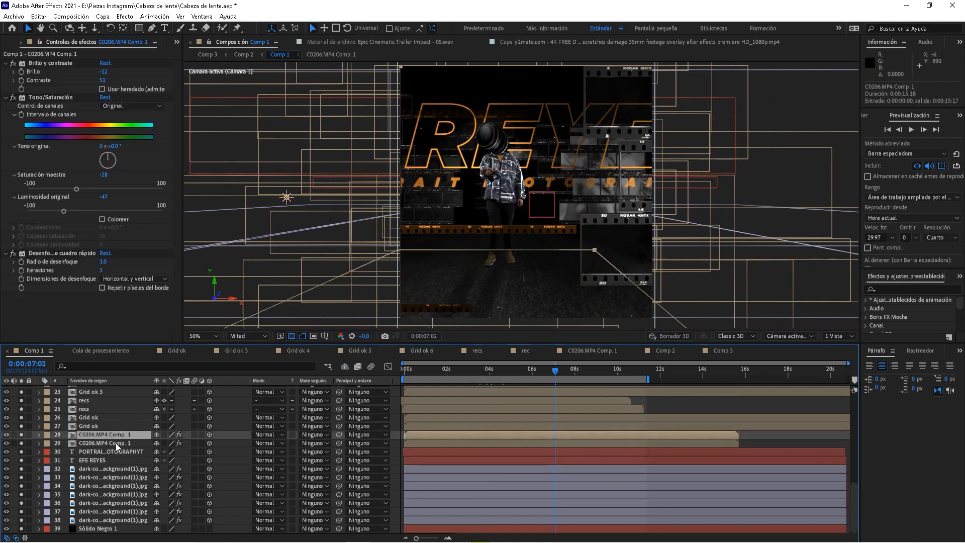
click(117, 445)
click(467, 372)
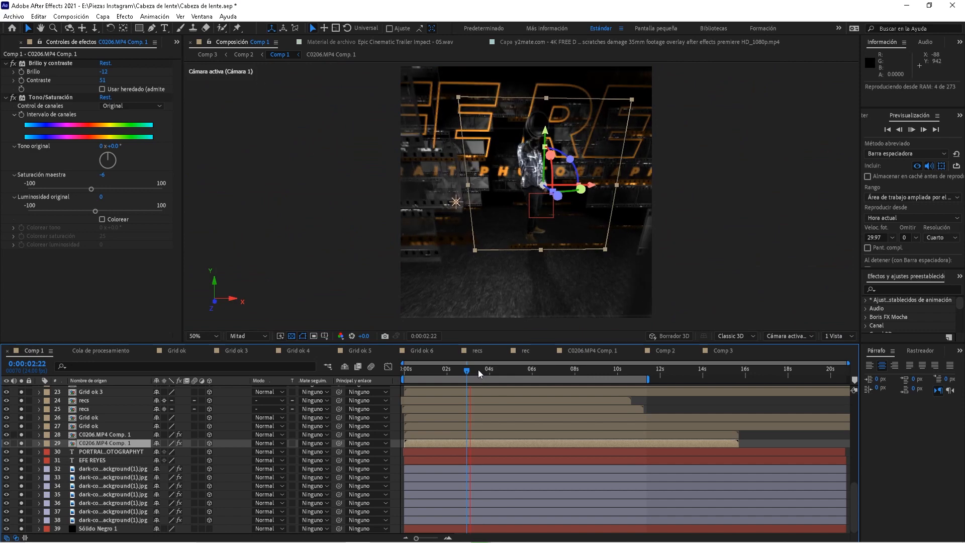
key(space)
click(103, 452)
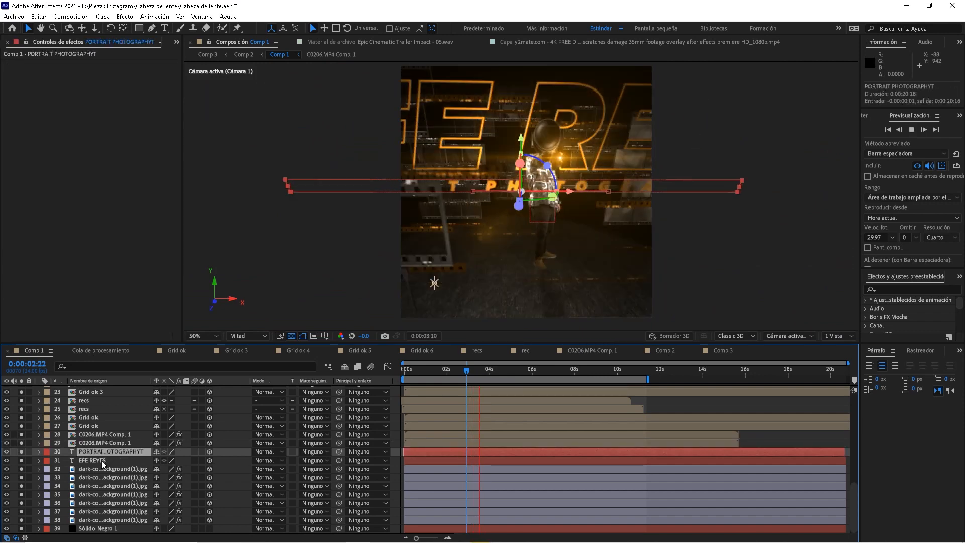
ctrl+click(102, 461)
key(p)
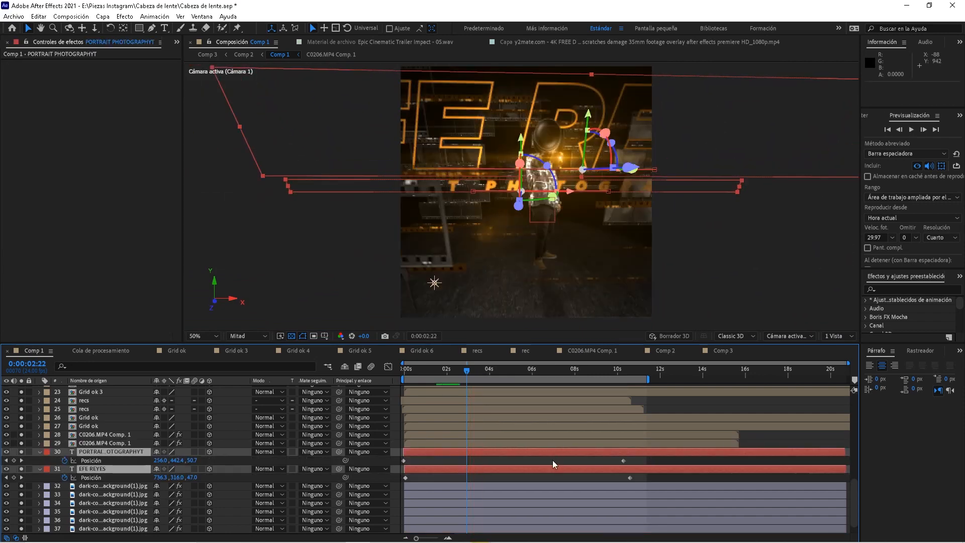
click(552, 453)
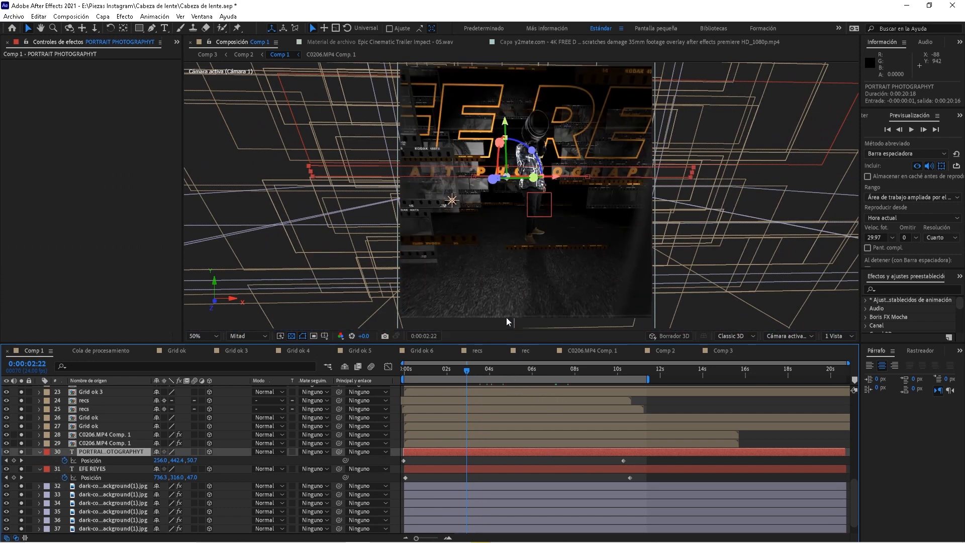
double_click(120, 451)
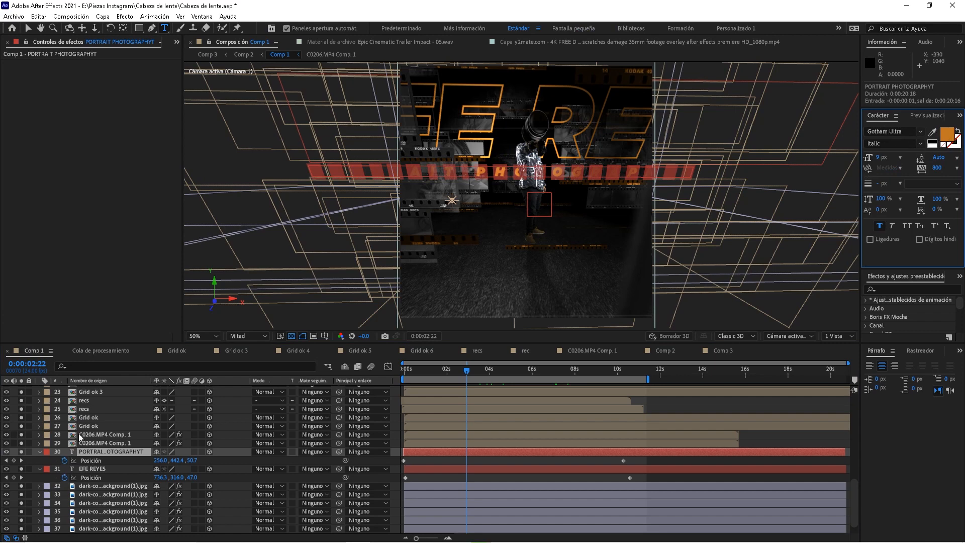
click(98, 469)
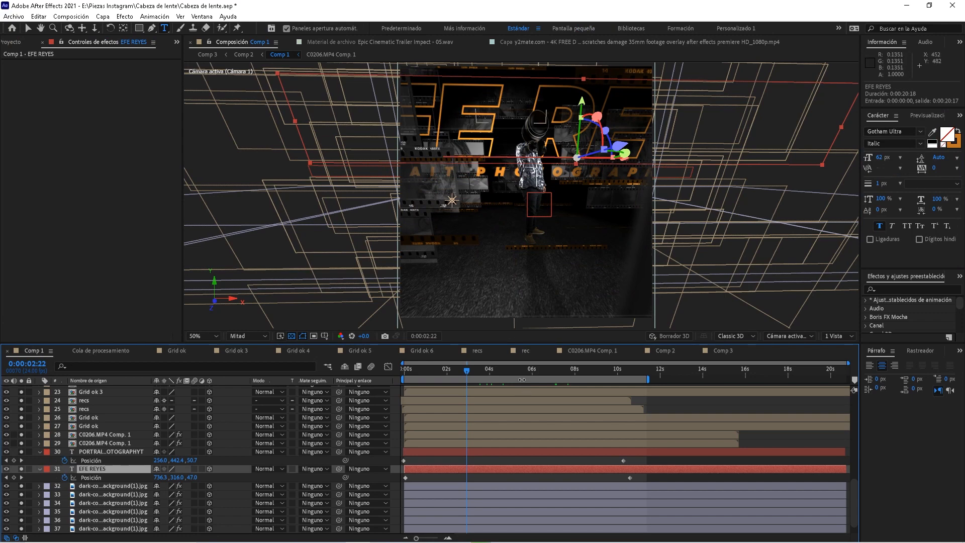
key(space)
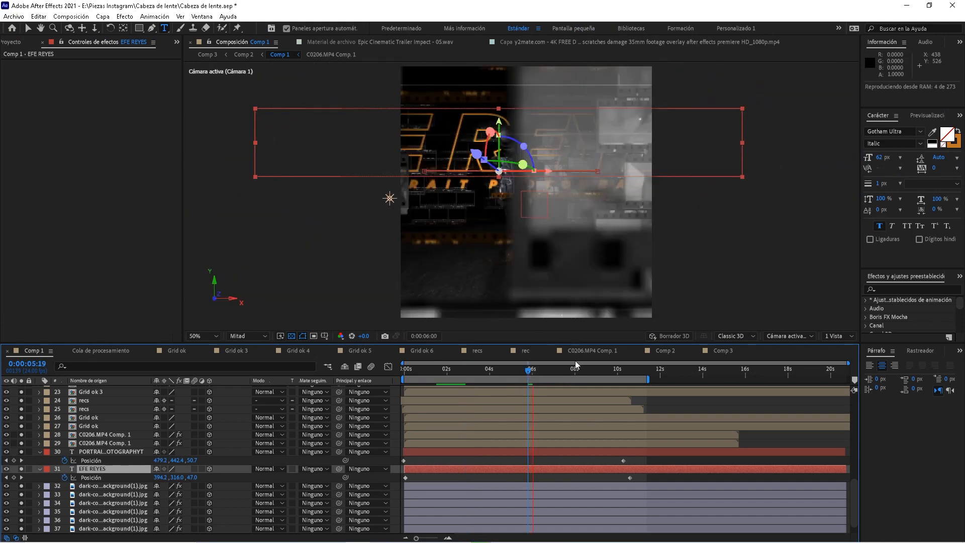
click(575, 374)
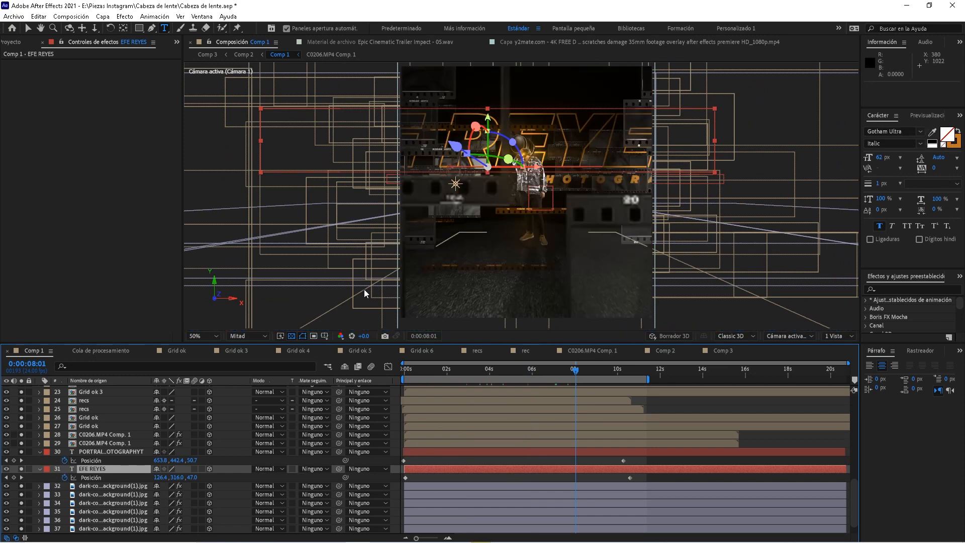
key(space)
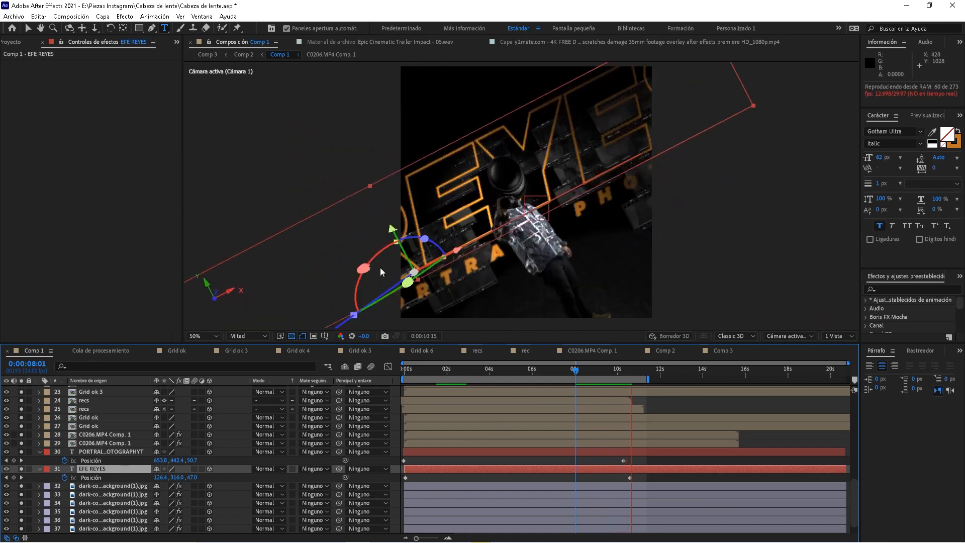
key(space)
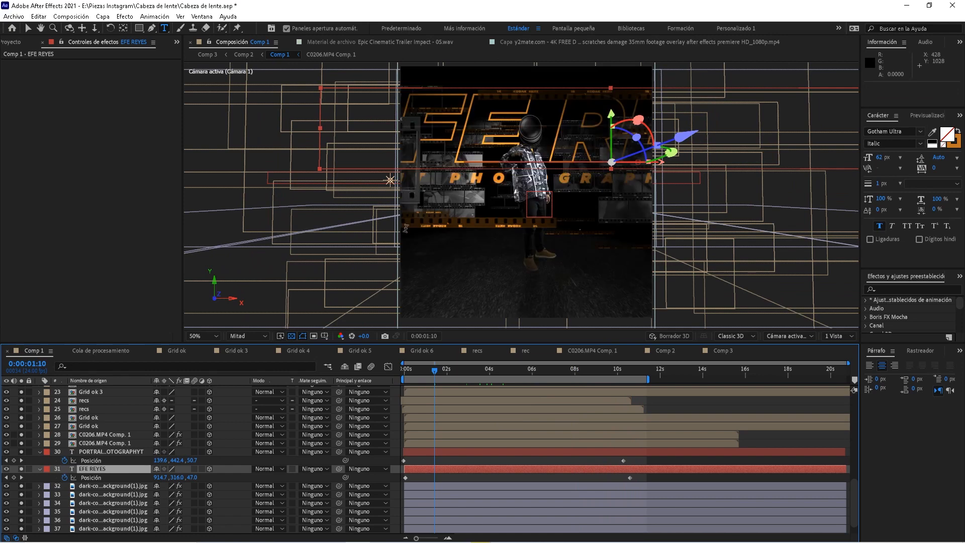
key(space)
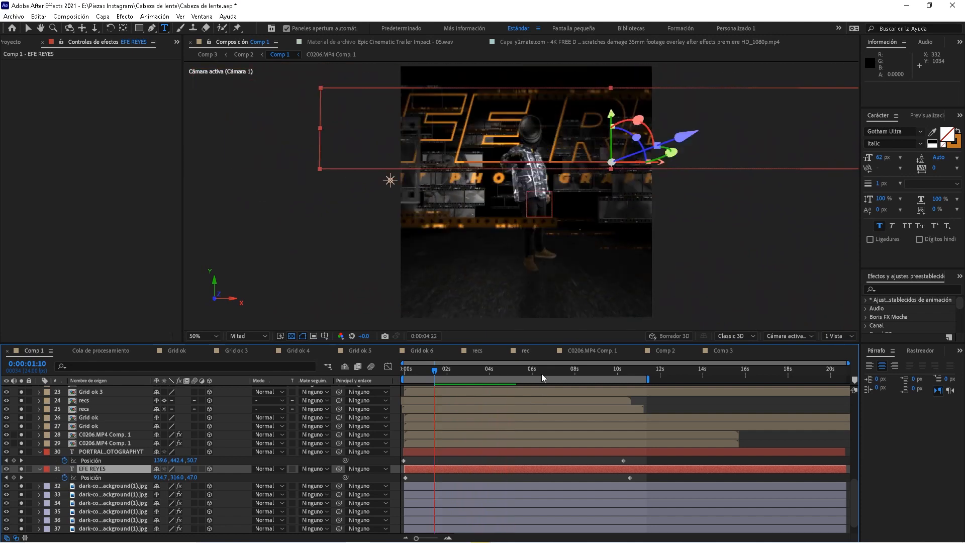
key(space)
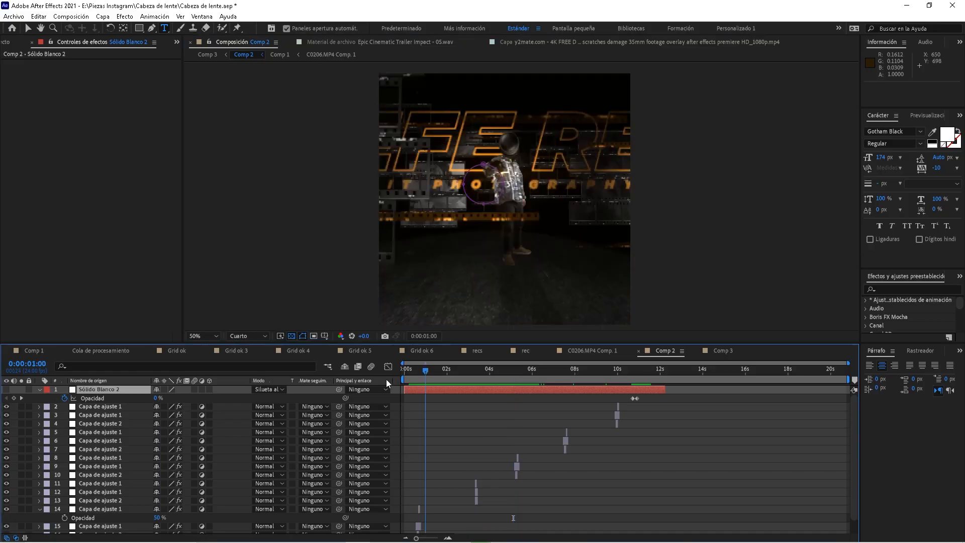
key(Home)
key(space)
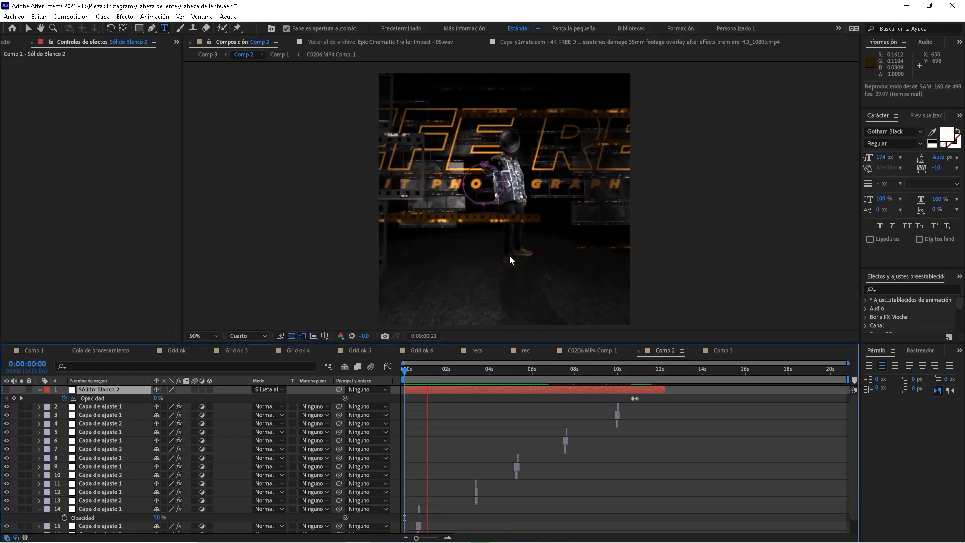
Close the Grid ok, Grid ok 3–6, recs, rec and C0206.MP4 Comp 1 timeline tabs
click(439, 377)
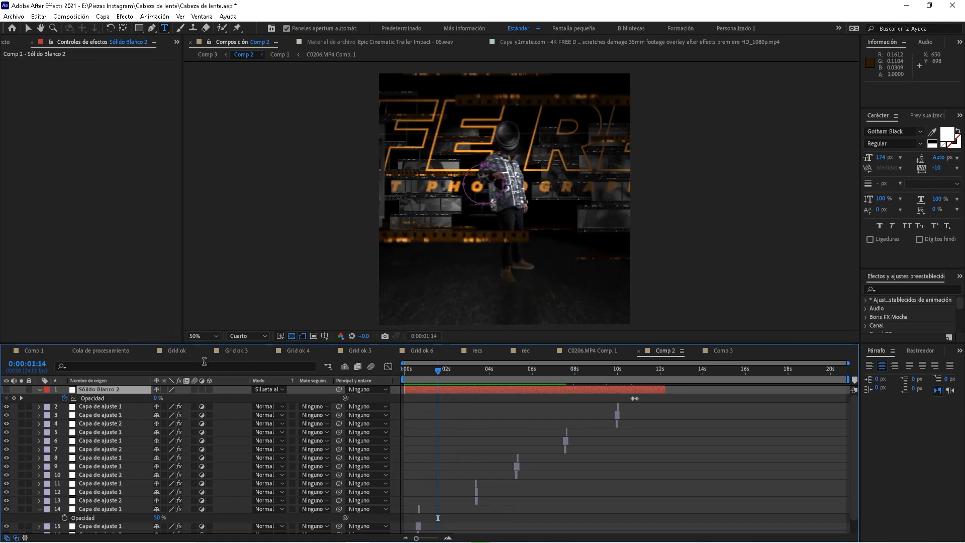
click(172, 351)
click(151, 351)
click(150, 351)
click(150, 352)
click(151, 352)
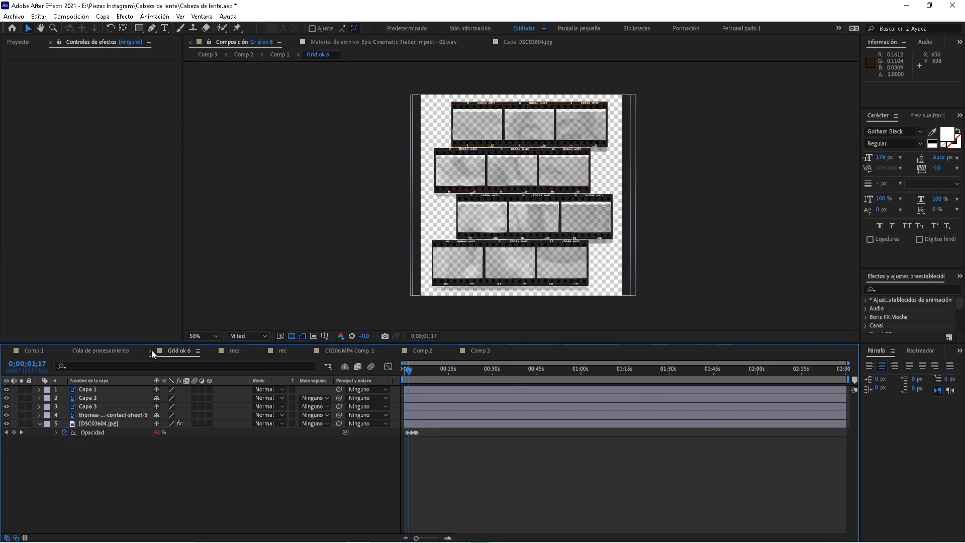
click(151, 351)
click(150, 352)
click(151, 353)
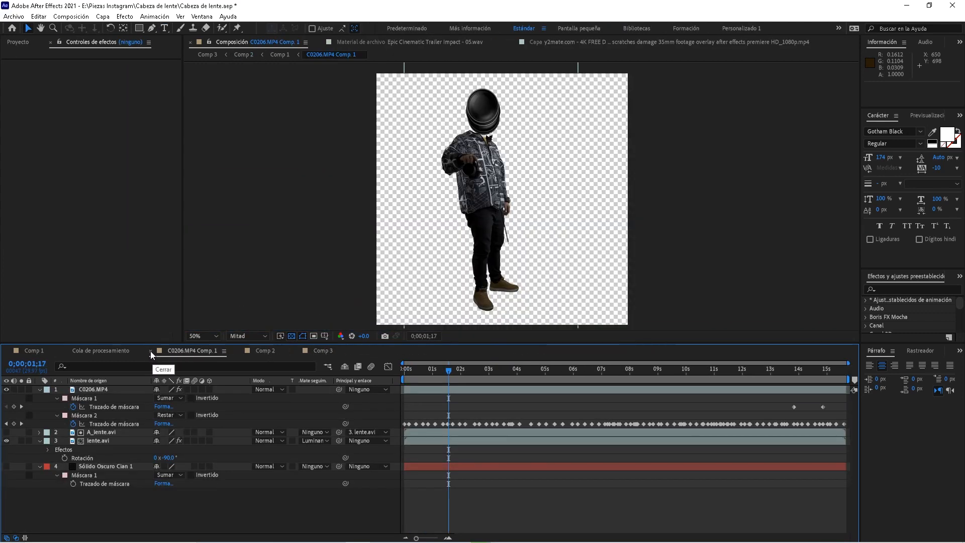
click(150, 351)
Zoom Comp 2's timeline into the first seconds and select Capa de ajuste 1 to show its Turbulent Displace settings
mouse_move(423, 370)
mouse_down()
mouse_move(414, 370)
mouse_move(434, 369)
mouse_up()
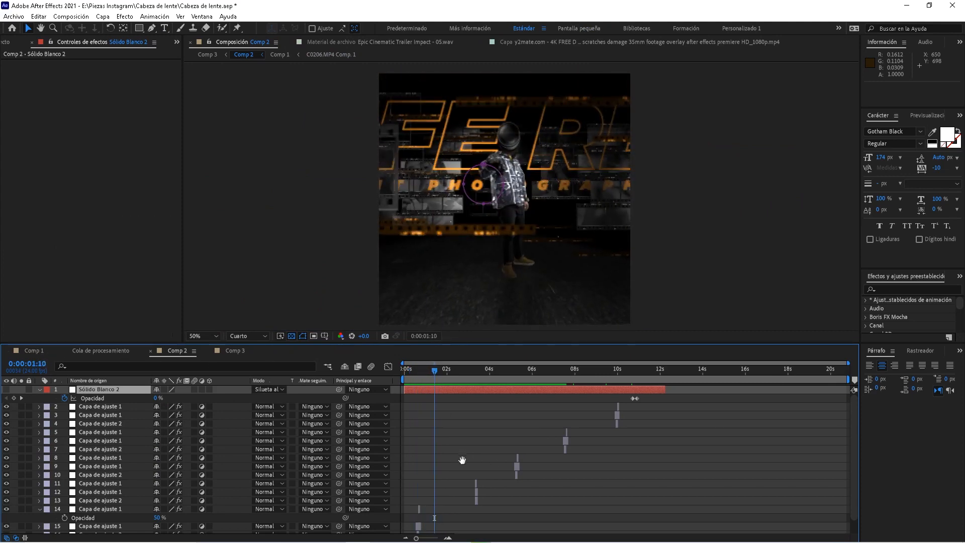
scroll(326, 482, down, 1)
drag(462, 433, 432, 407)
click(413, 370)
click(448, 538)
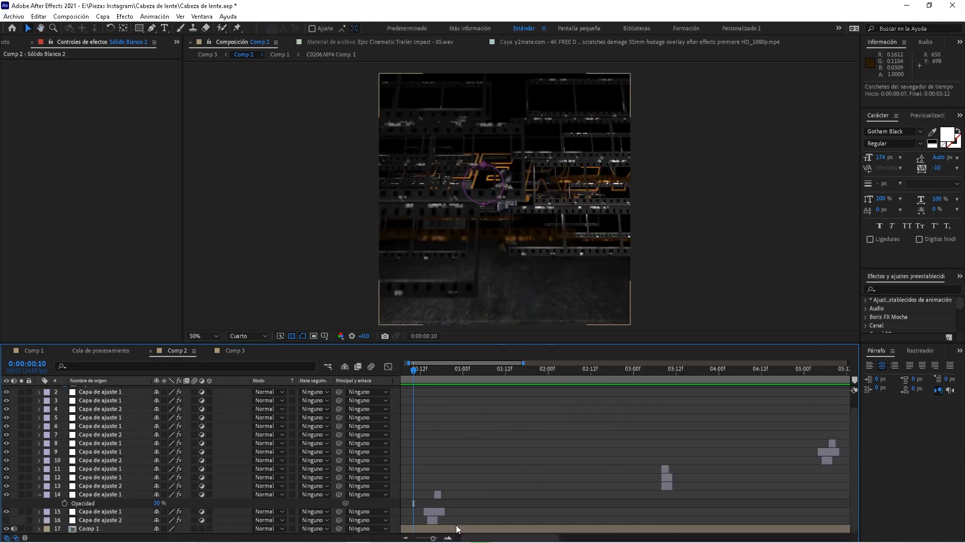
click(106, 521)
click(118, 513)
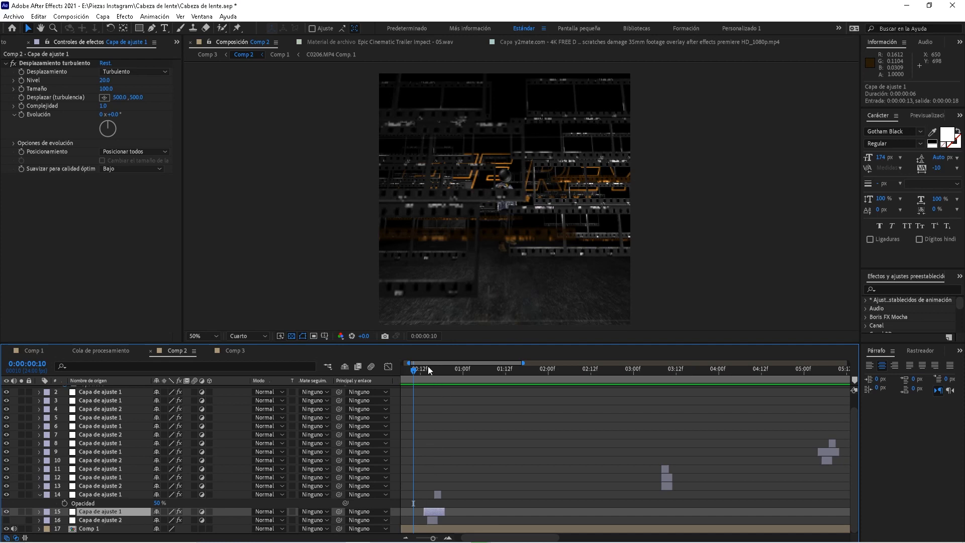
drag(429, 370, 433, 380)
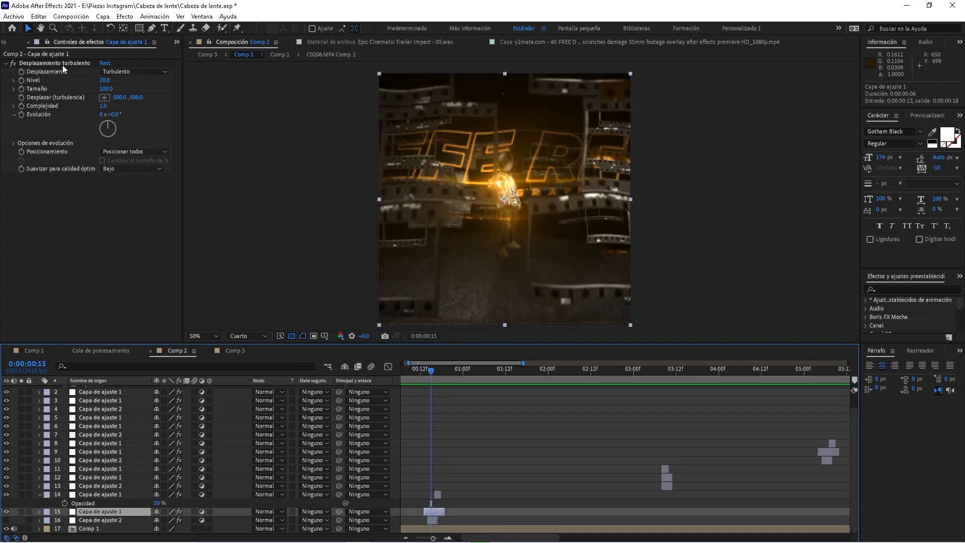
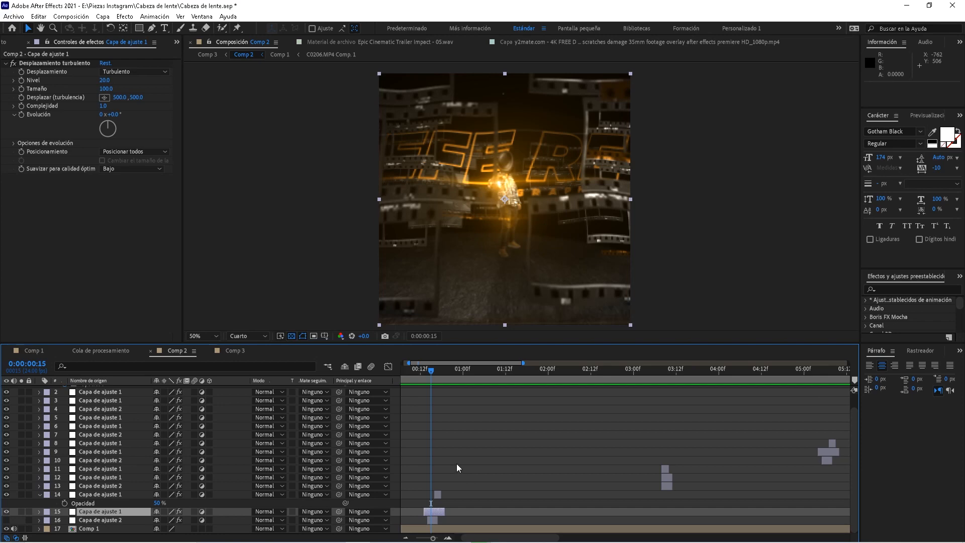
Preview Comp 2's opening glitch transition and inspect the adjustment layer carrying the Tritono effect
mouse_move(425, 373)
mouse_down()
mouse_move(468, 373)
mouse_move(420, 373)
mouse_up()
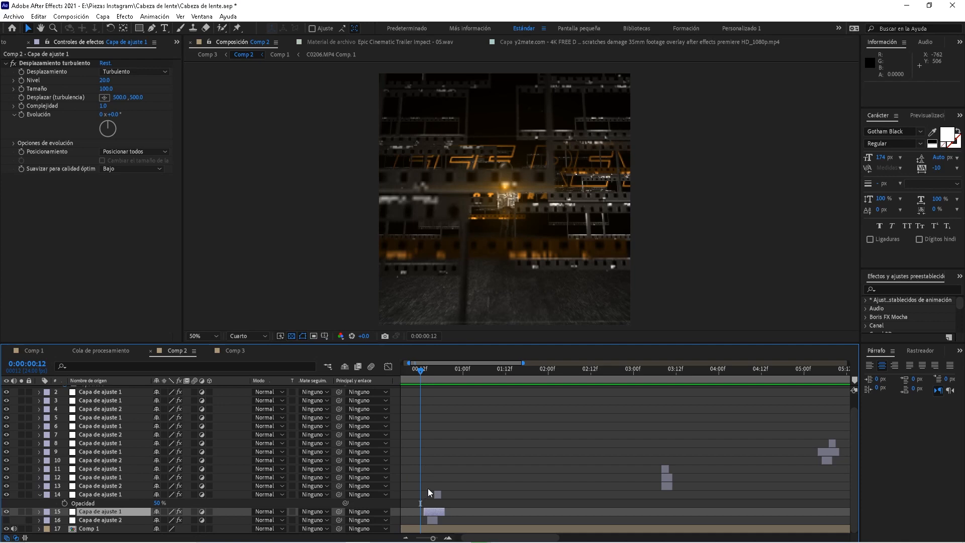
key(space)
key(space)
click(435, 372)
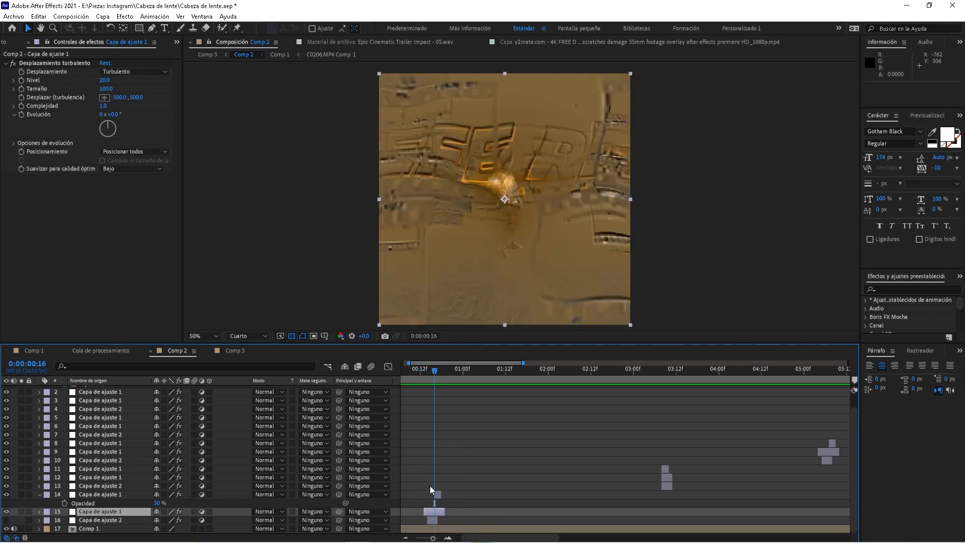
click(125, 495)
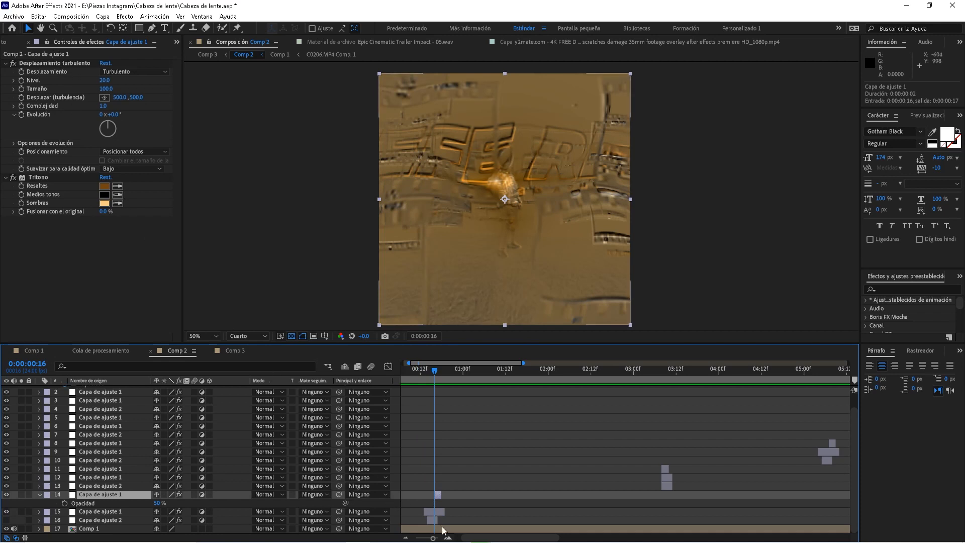
click(447, 538)
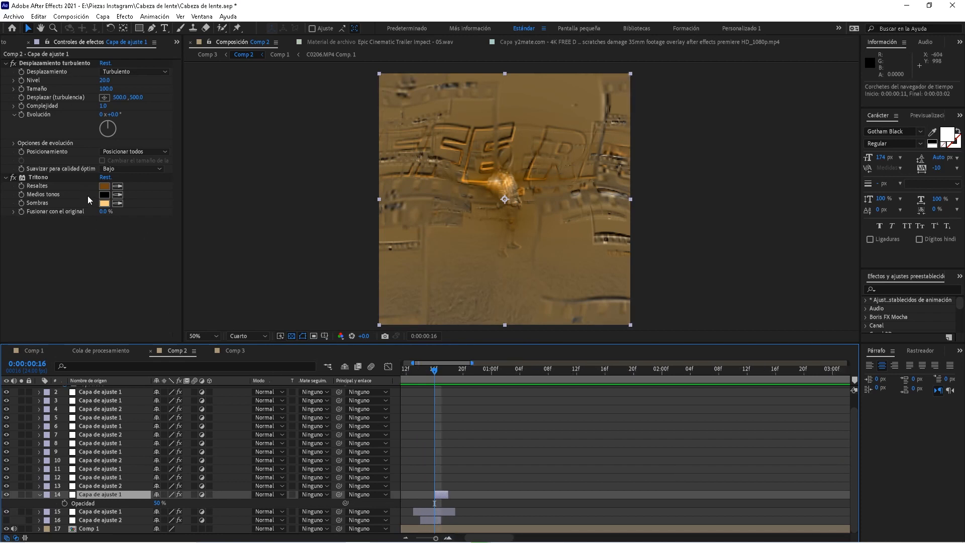
click(413, 373)
key(space)
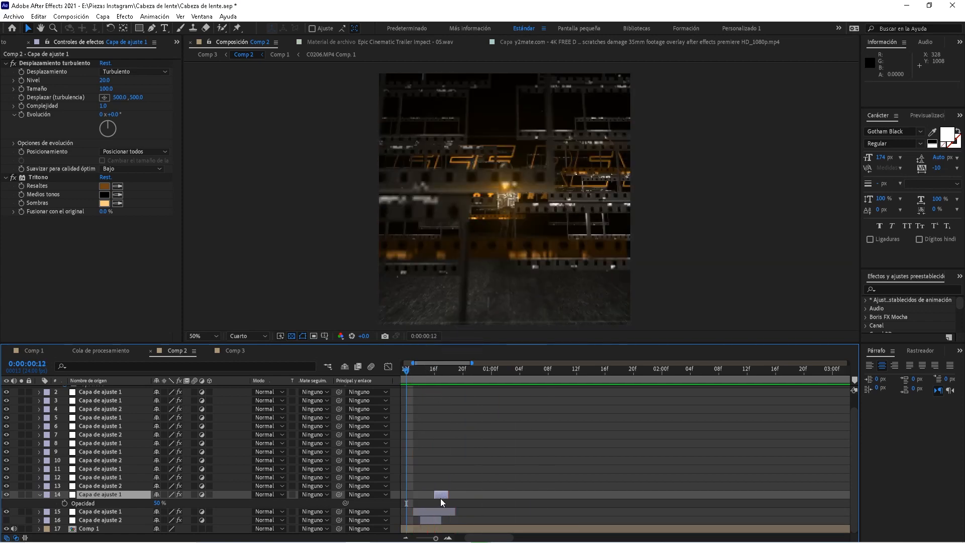
drag(436, 374, 410, 376)
key(space)
Replay the opening transition from frames 13 and 8, stopping at frame 20
drag(440, 417, 507, 420)
key(space)
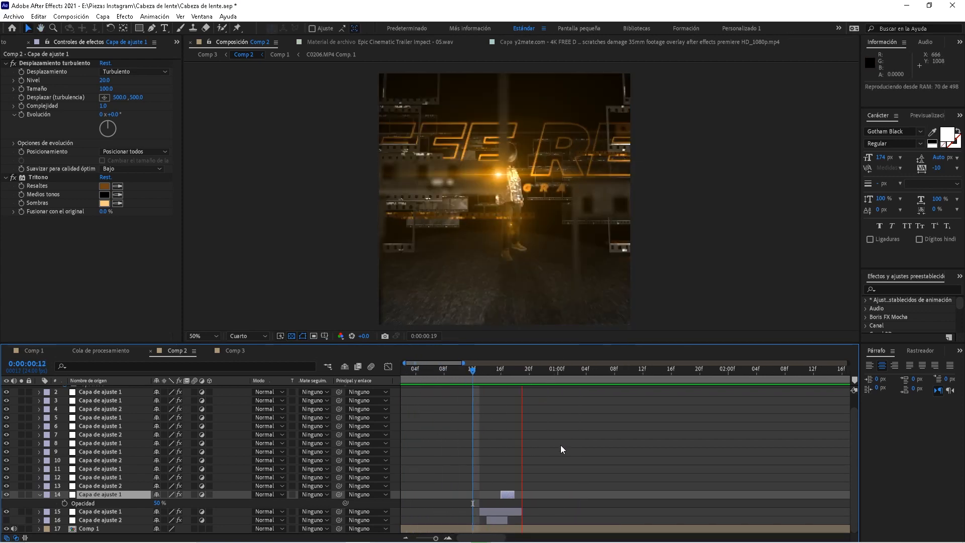
click(478, 374)
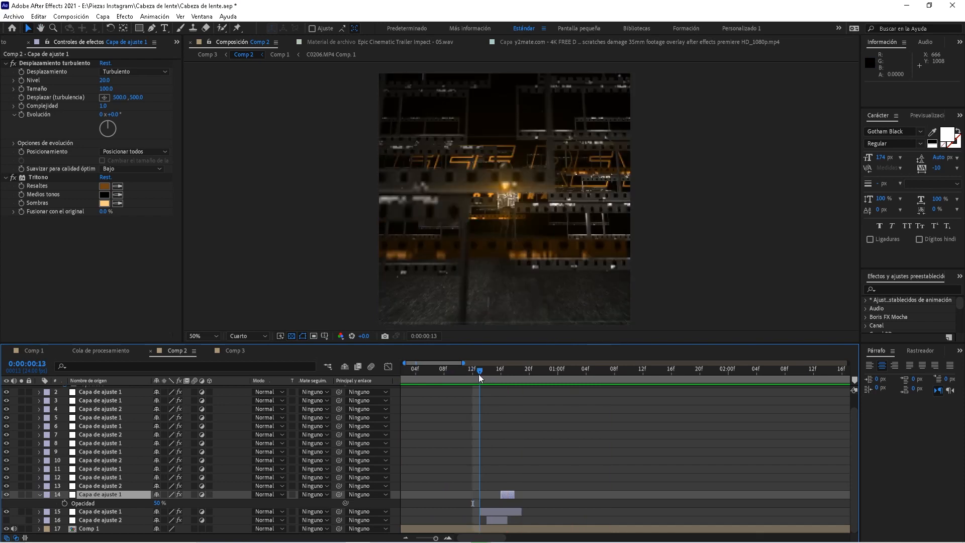
key(space)
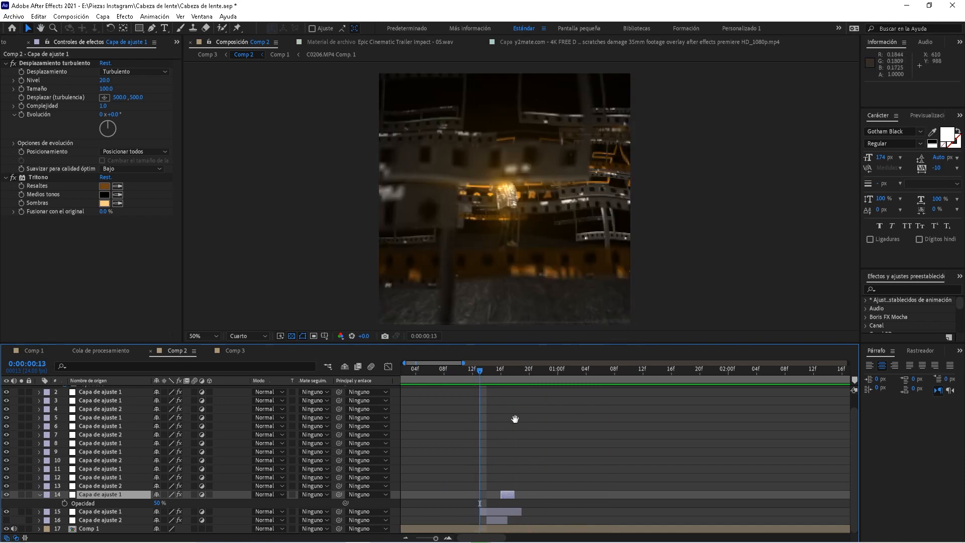
key(space)
click(445, 378)
key(space)
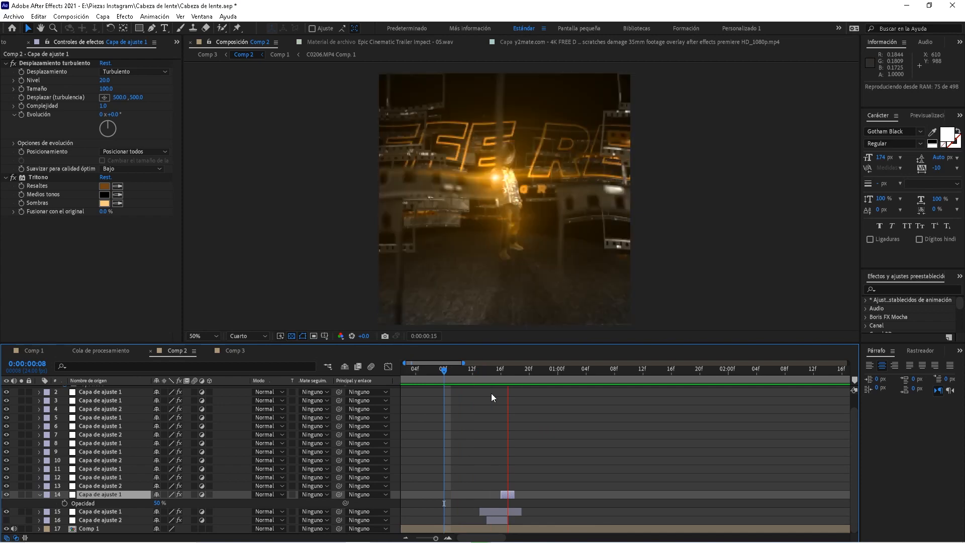
click(529, 376)
key(space)
drag(739, 417, 371, 443)
drag(534, 461, 491, 412)
At 3:07, compare the effects on the second transition's adjustment layers 11, 12 and 13
click(536, 373)
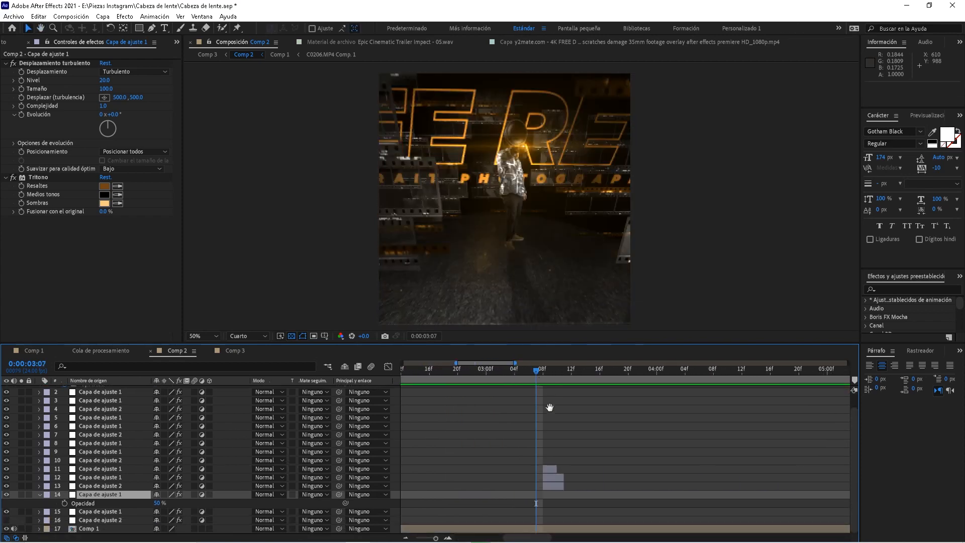
click(112, 471)
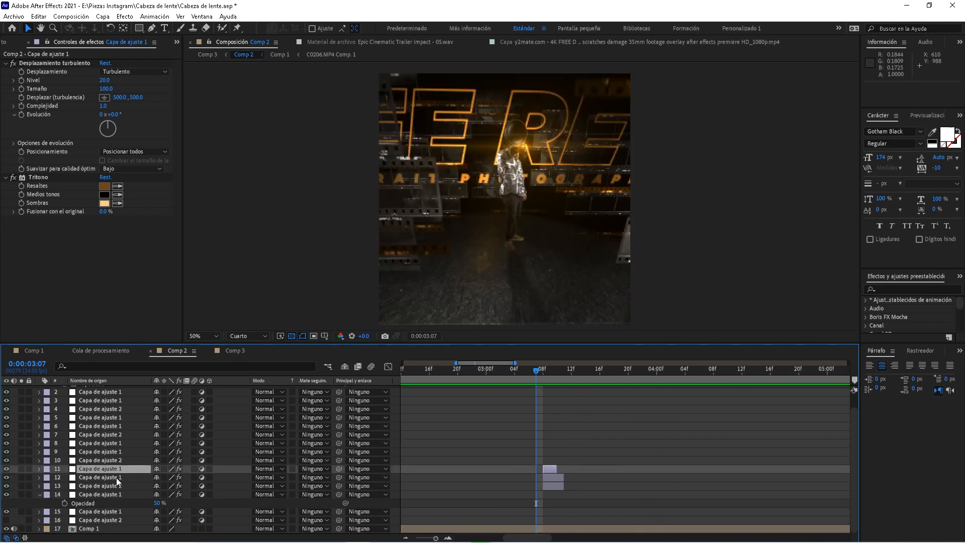
click(116, 478)
click(114, 485)
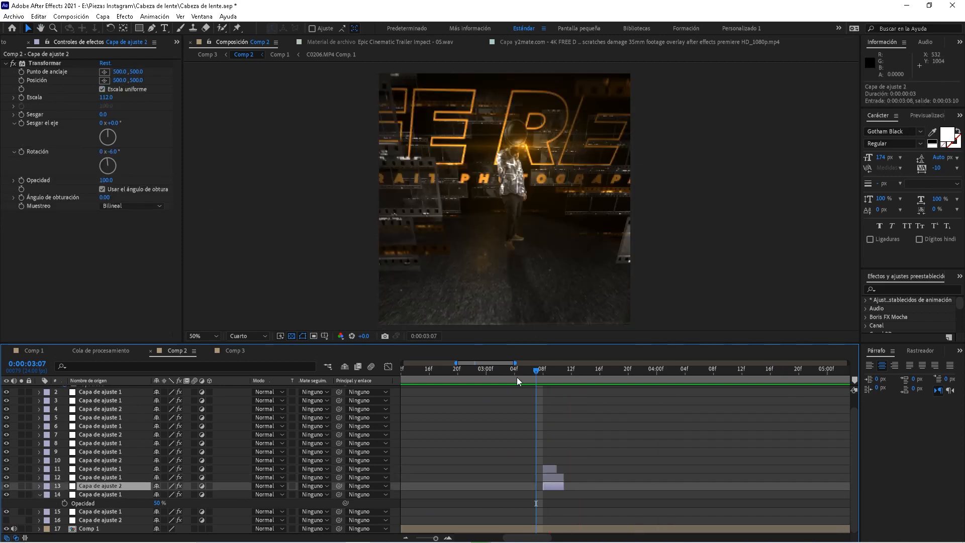
click(103, 477)
click(115, 469)
click(118, 478)
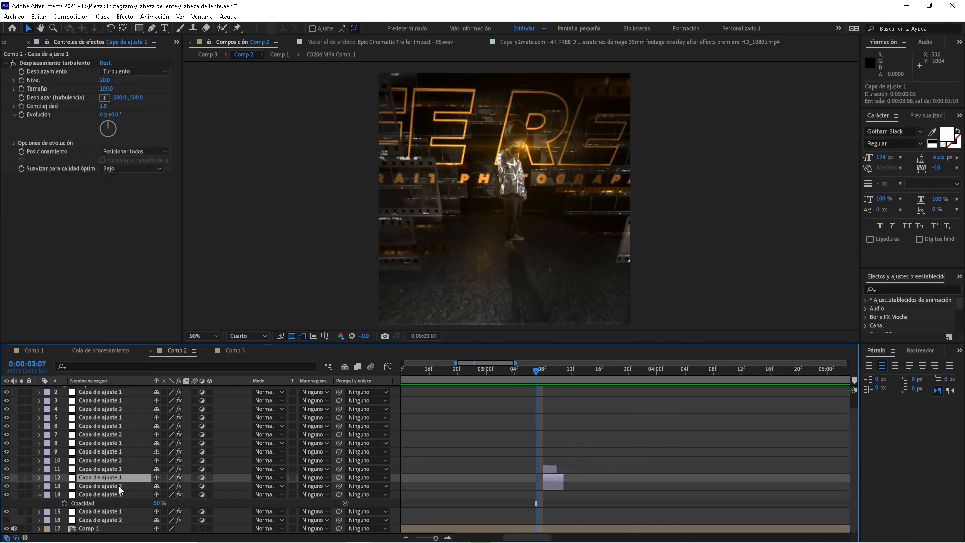
click(119, 486)
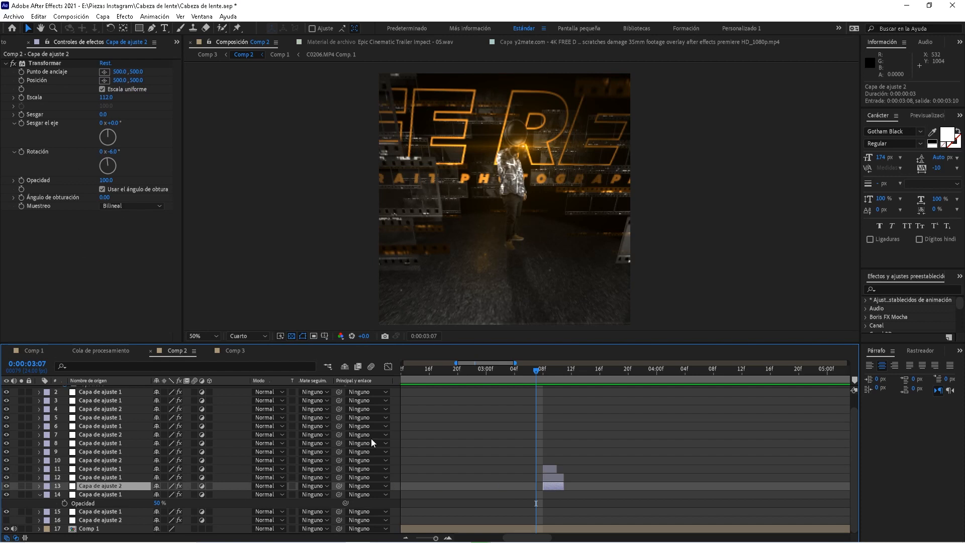
Scrub 3:07–3:09 to check layer 13's Transformar sepia glitch, then preview the second transition
drag(544, 372, 550, 372)
drag(535, 377, 547, 374)
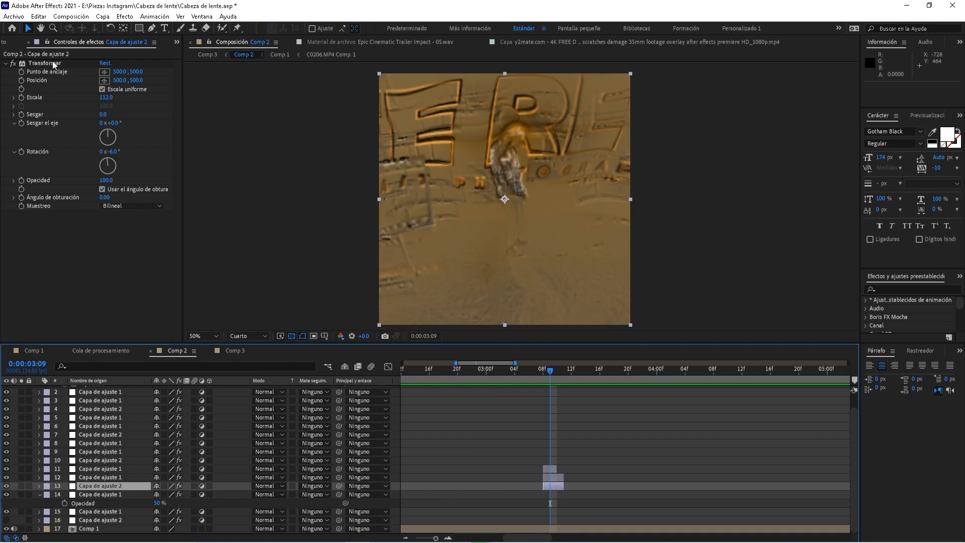
click(53, 62)
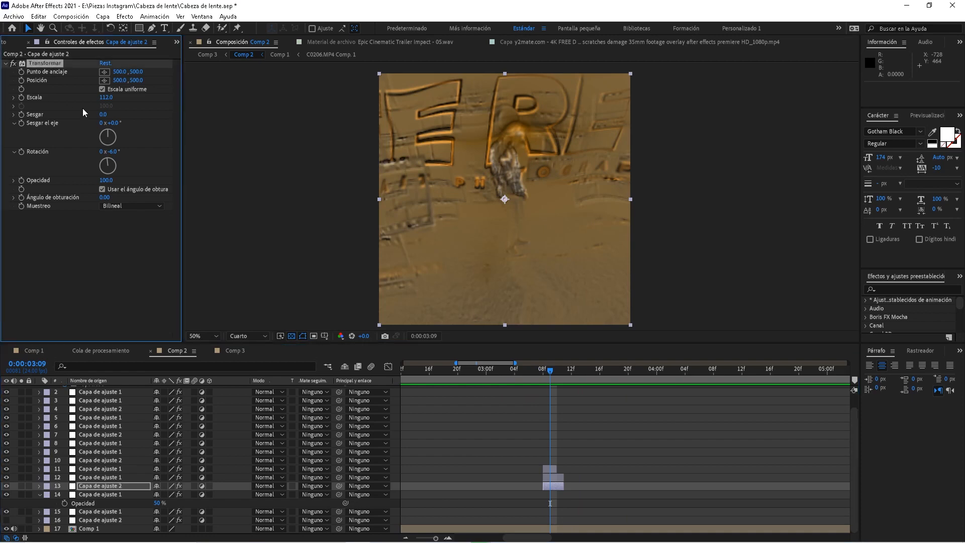
click(545, 377)
click(549, 375)
click(110, 476)
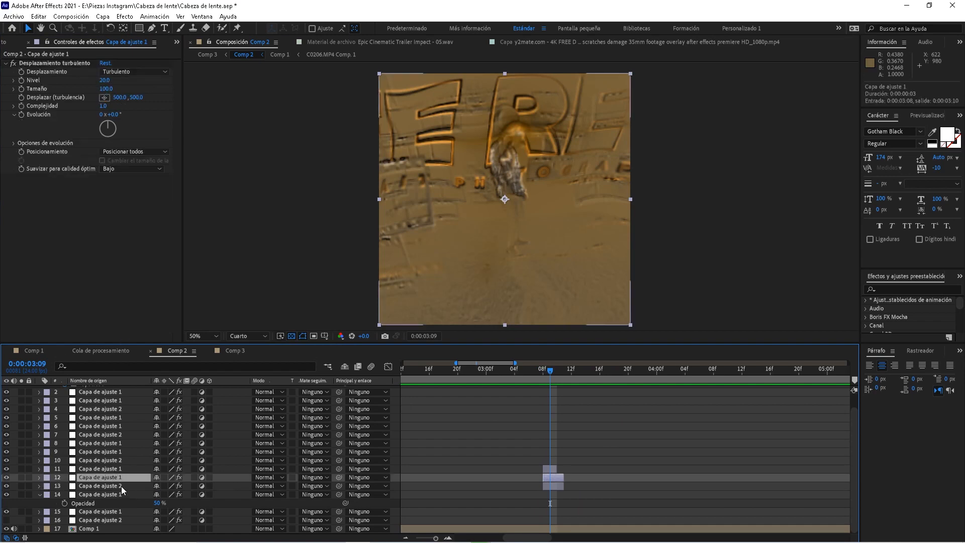
click(120, 470)
click(536, 376)
key(space)
key(space)
Preview Comp 2 from 5:00 and the start, checking layer 16's Transformar effect, parking at 5:04
click(406, 539)
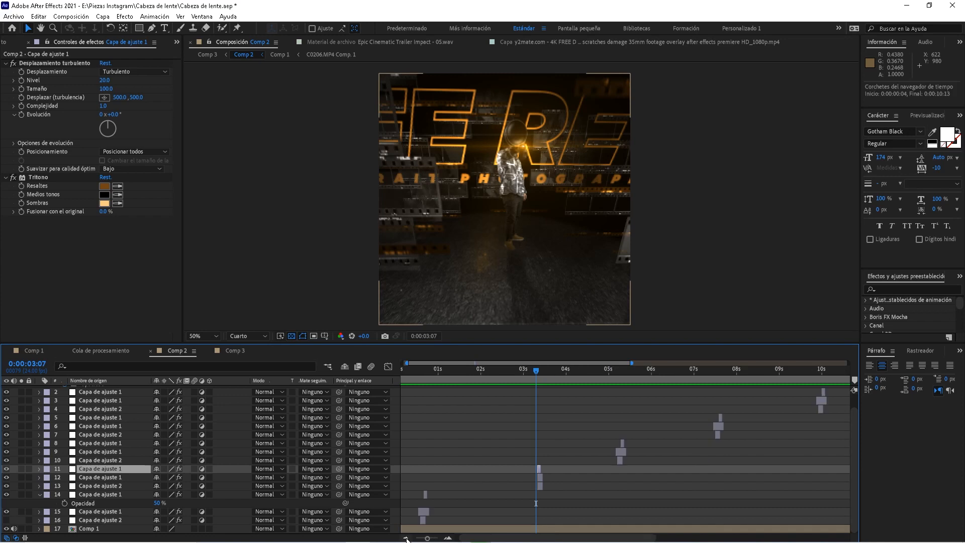
click(607, 382)
key(space)
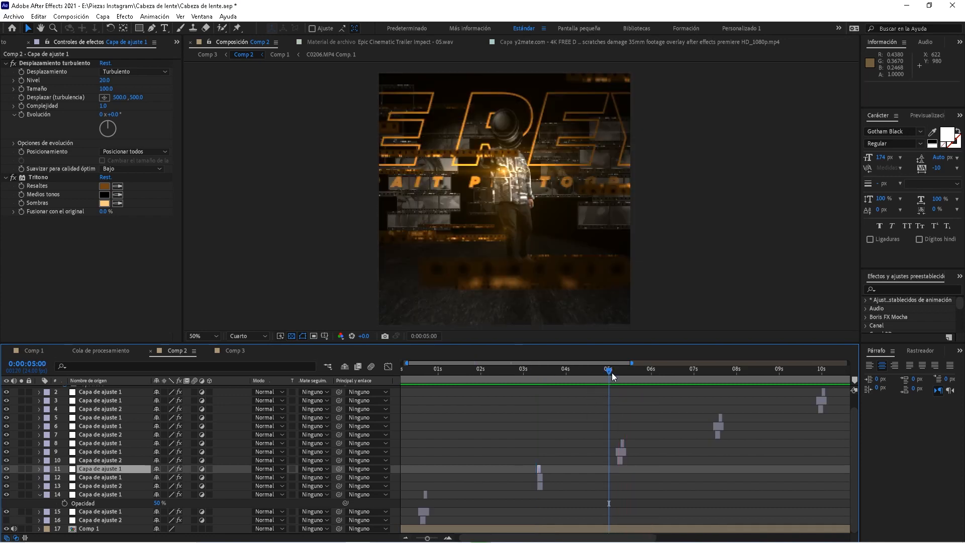
click(525, 375)
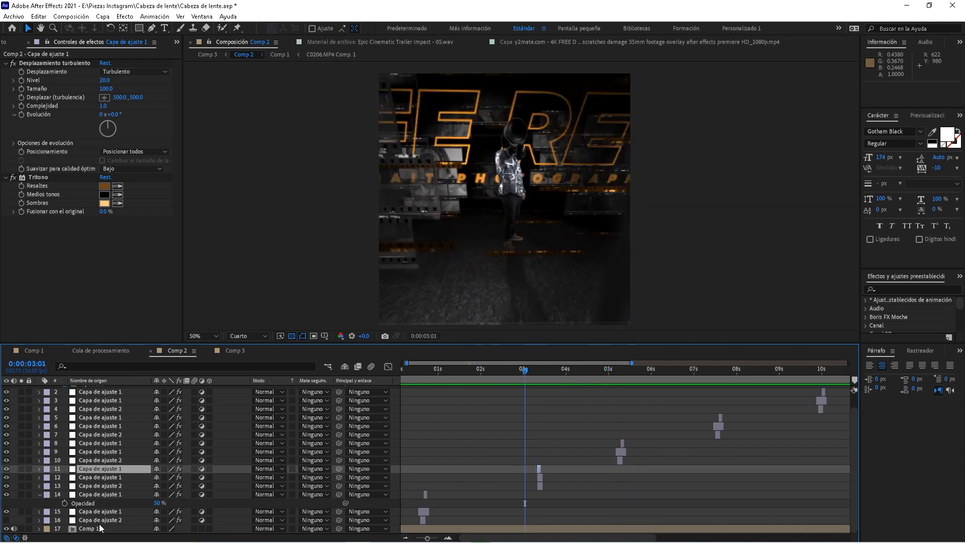
click(100, 520)
click(419, 375)
key(space)
click(537, 373)
key(space)
click(610, 375)
click(616, 372)
Inspect the third transition's layers 8–10 and preview it from 5:01
click(122, 452)
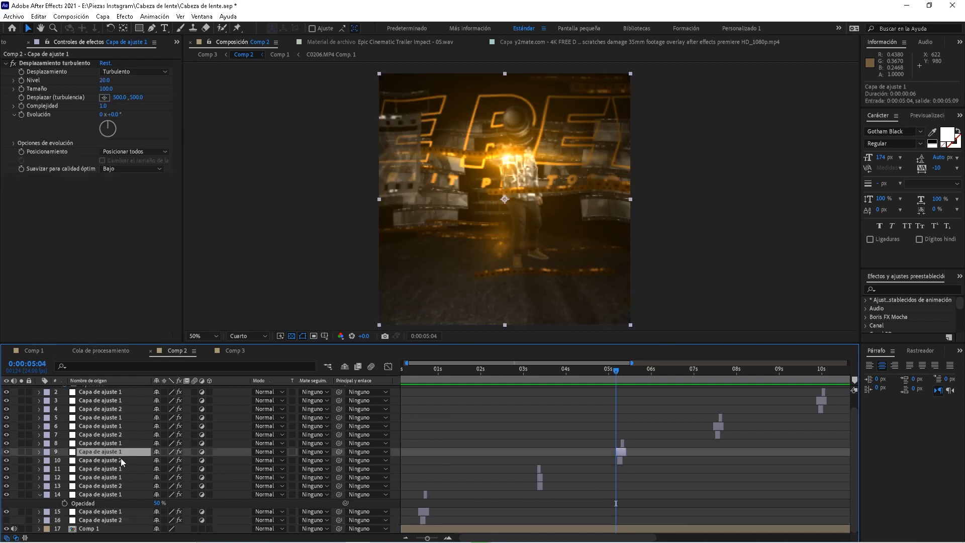
click(119, 460)
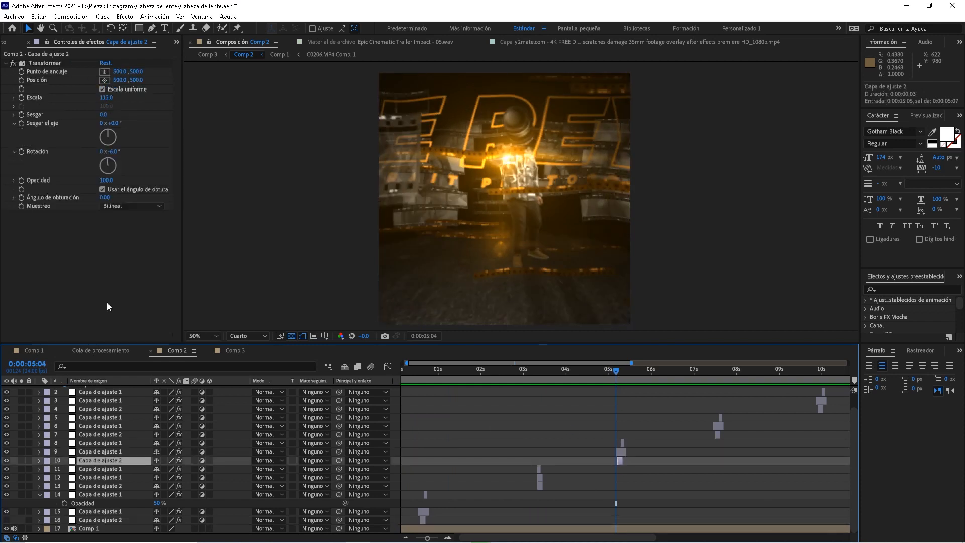
click(118, 451)
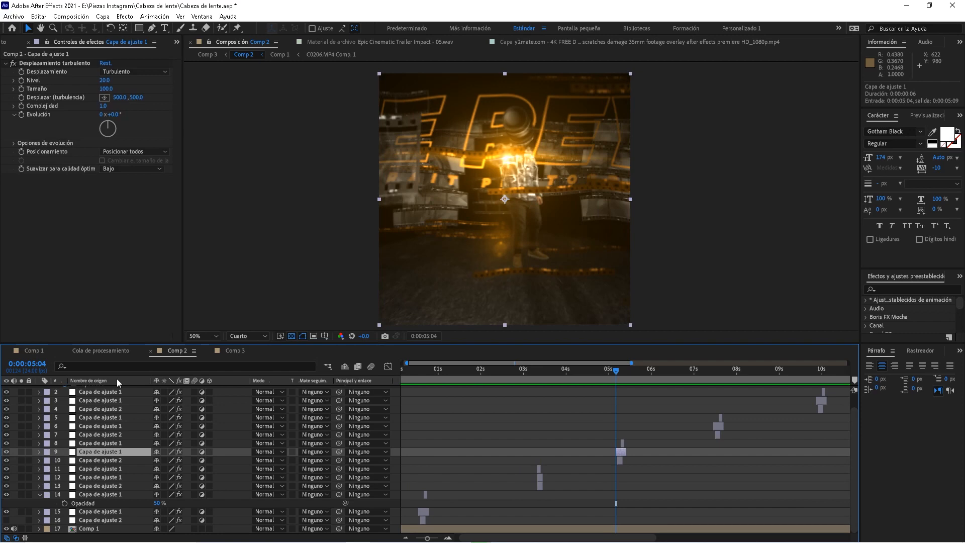
click(114, 442)
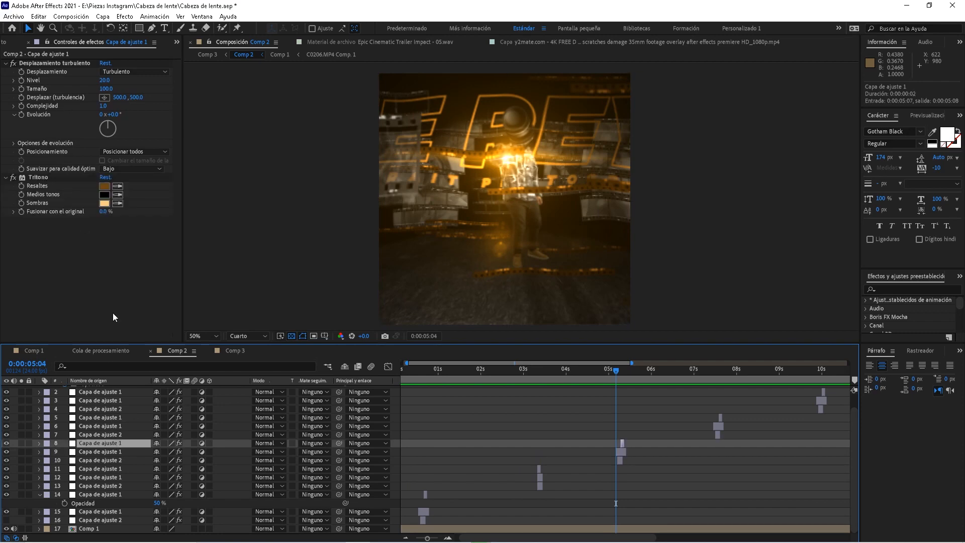
key(space)
click(610, 372)
key(space)
Preview Comp 2 from 7:10 and again from 3:02
click(711, 372)
key(space)
key(space)
scroll(639, 381, right, 5)
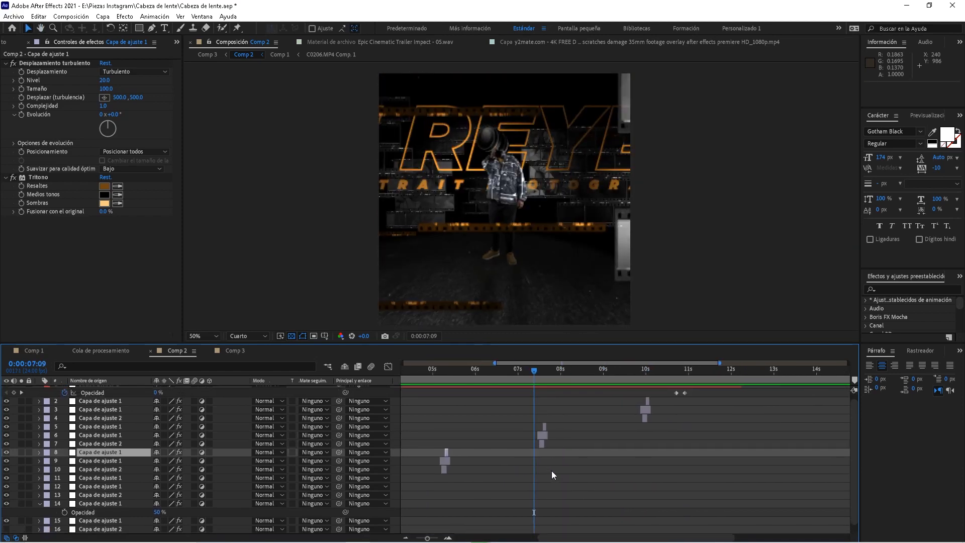
key(space)
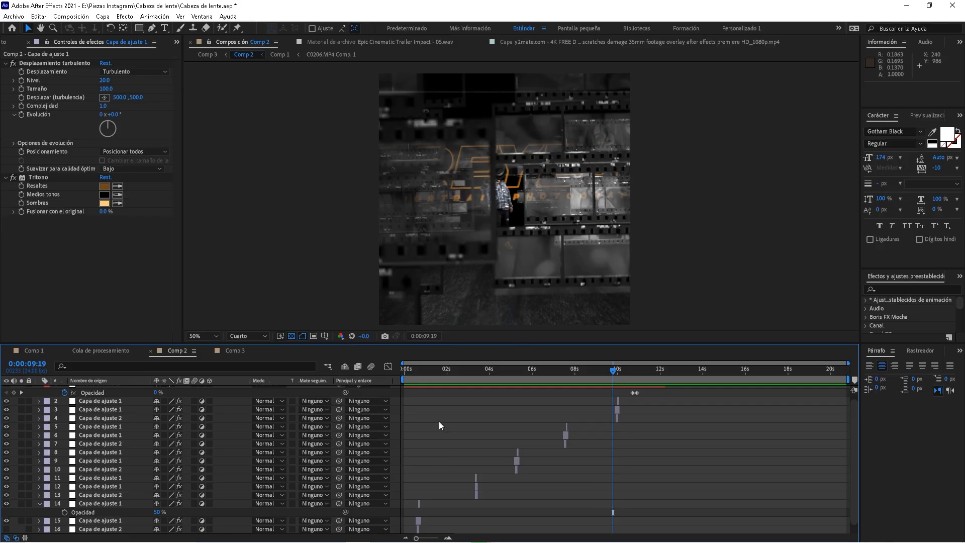
drag(421, 370, 470, 378)
key(space)
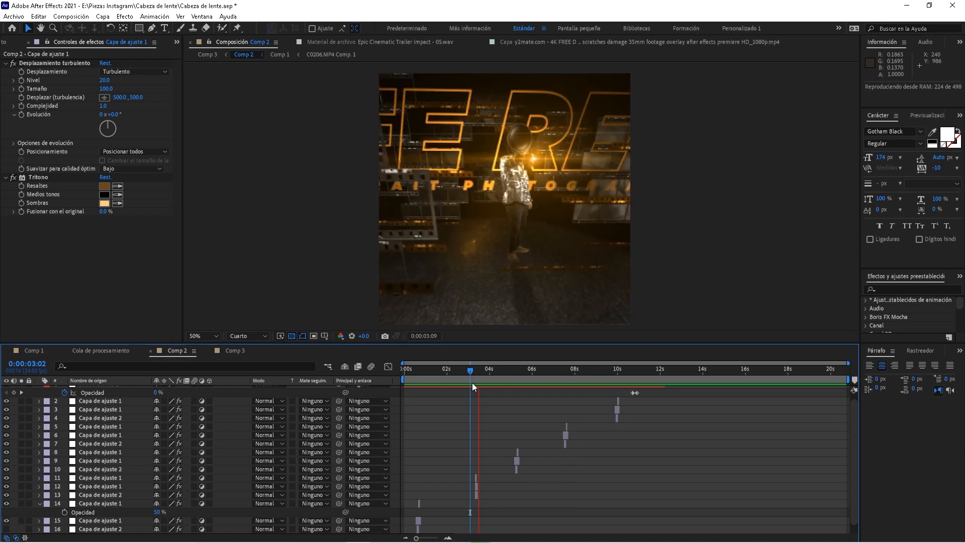
key(space)
Preview Sólido Blanco 2's lens transition near 10:20 and keep its blend mode as Silueta alfa
scroll(436, 455, up, 1)
click(91, 391)
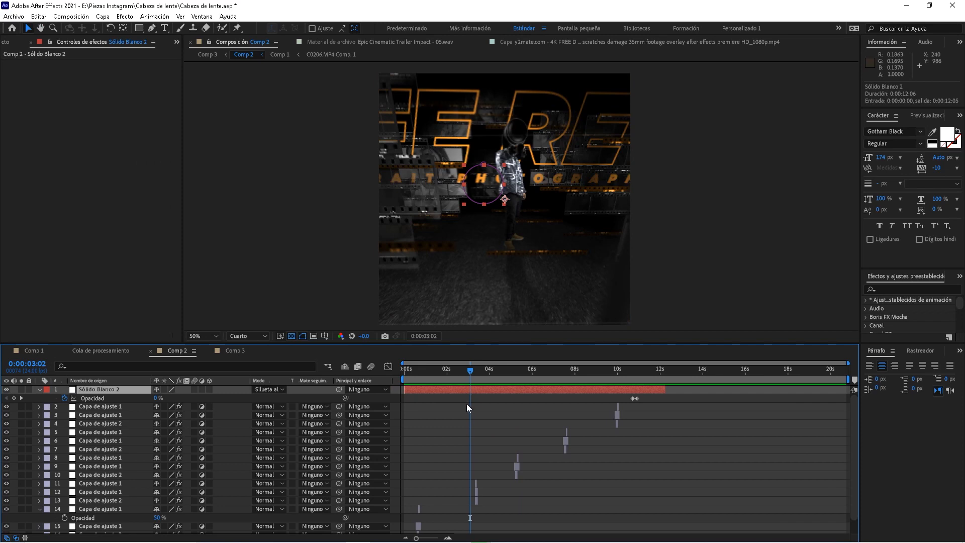
drag(624, 370, 627, 375)
key(space)
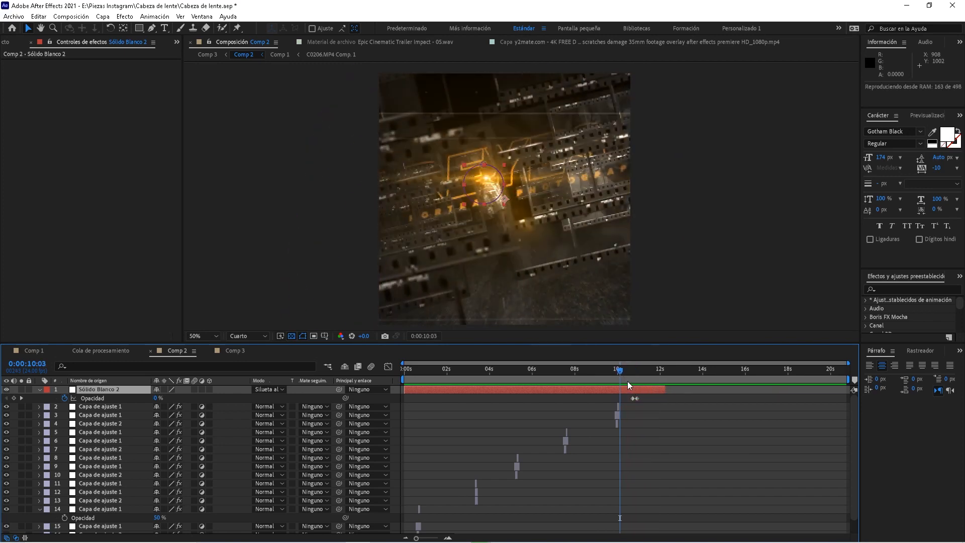
click(637, 377)
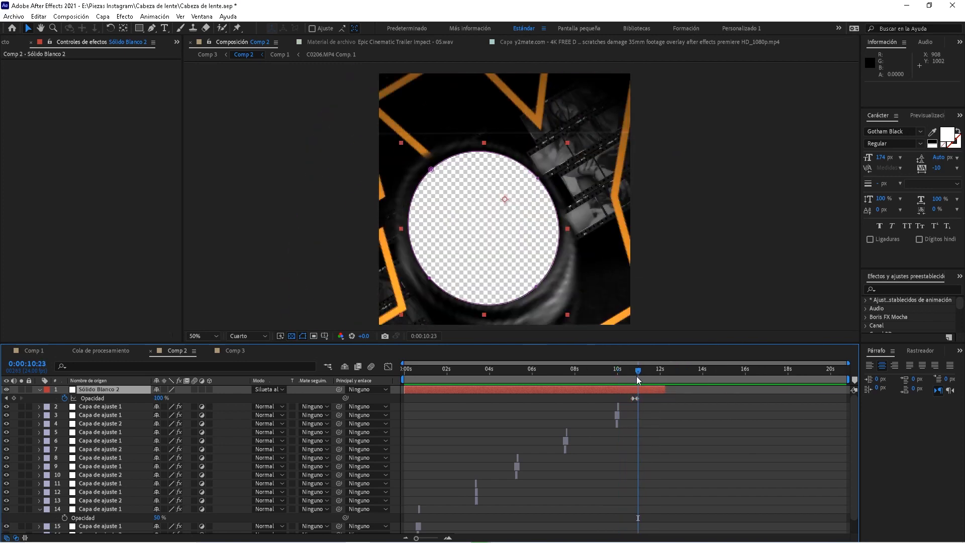
click(274, 390)
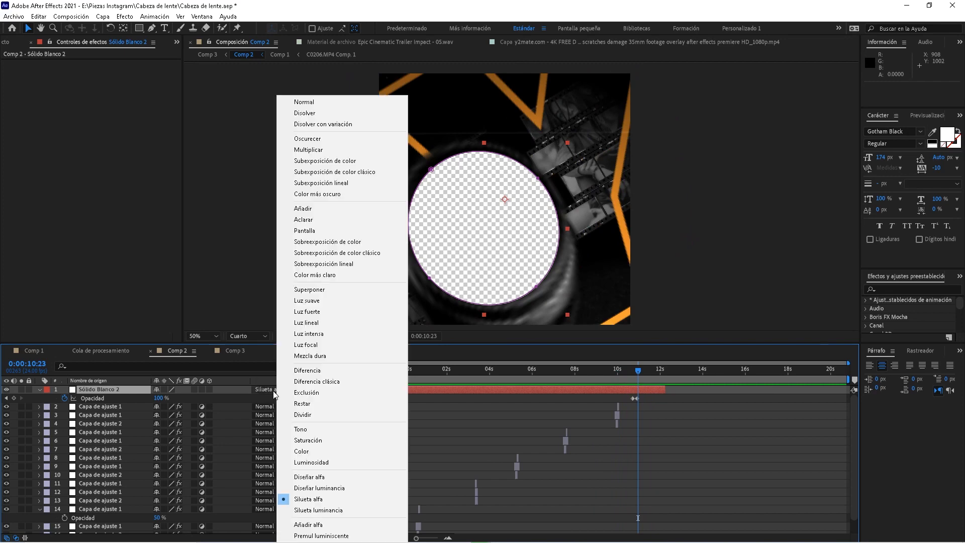
click(514, 411)
click(633, 370)
drag(633, 370, 637, 364)
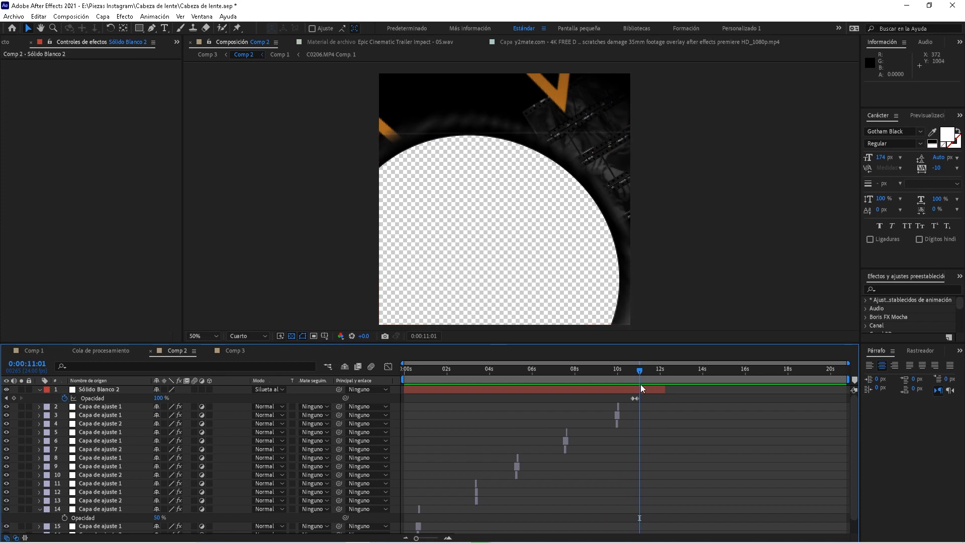
Reveal Sólido Blanco 2's Máscara 1 path keyframes and step through frames 10:16–10:19
click(121, 392)
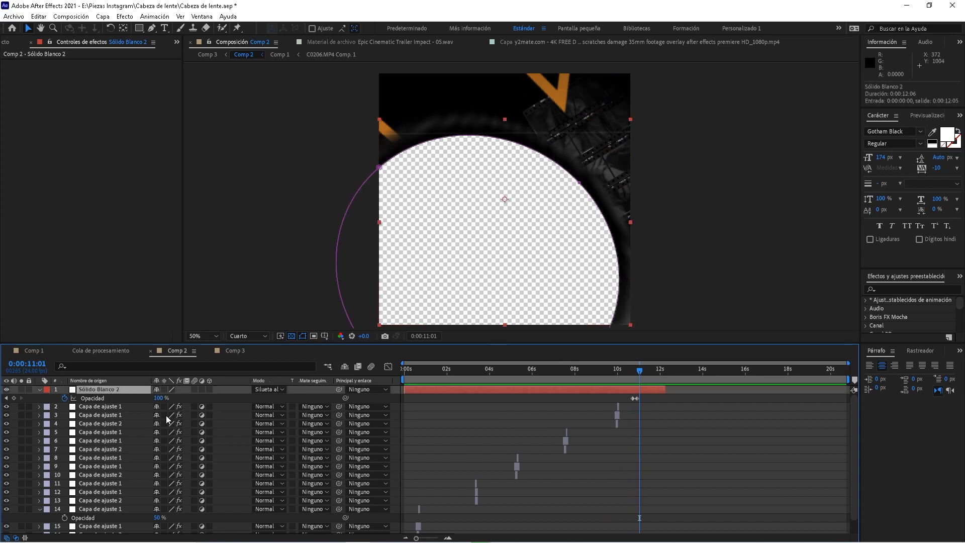
key(m)
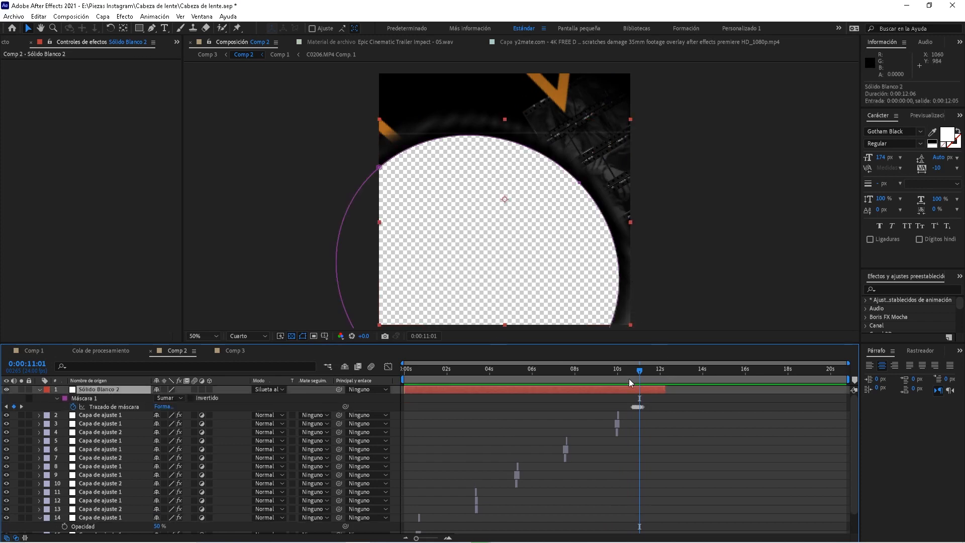
click(447, 538)
click(578, 369)
key(space)
key(space)
click(594, 374)
key(comma)
key(comma)
key(comma)
key(space)
Zoom back out to seconds and replay the lens transition around 11 seconds
scroll(551, 299, up, 4)
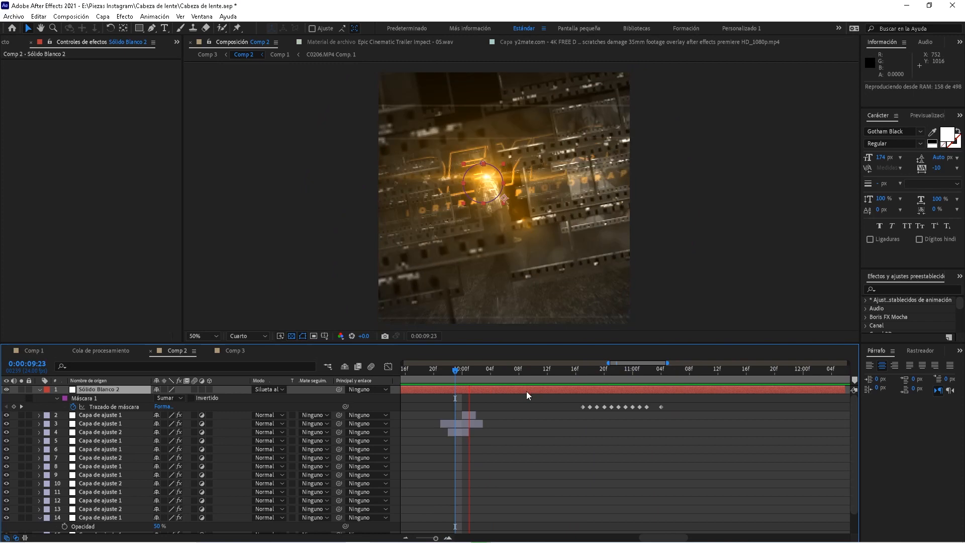
key(space)
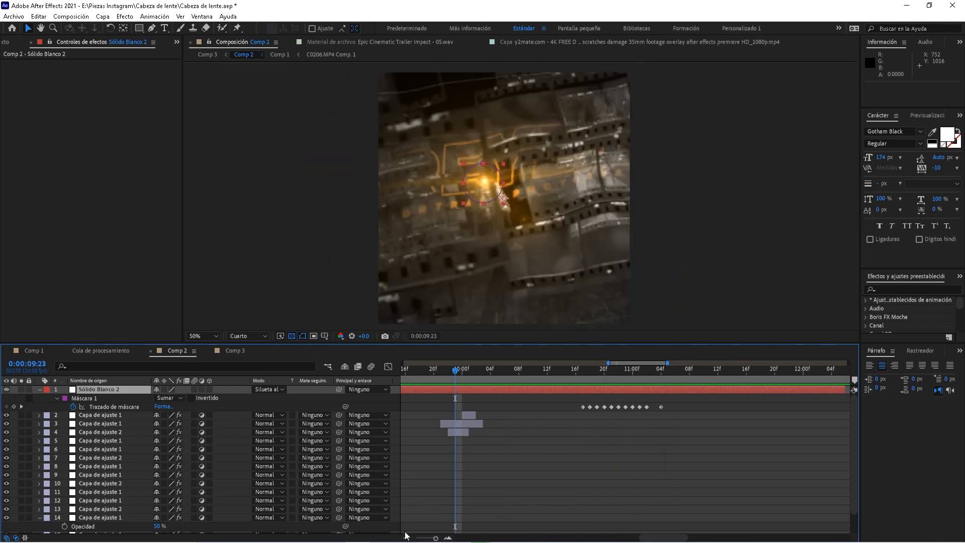
click(406, 537)
key(space)
key(space)
key(space)
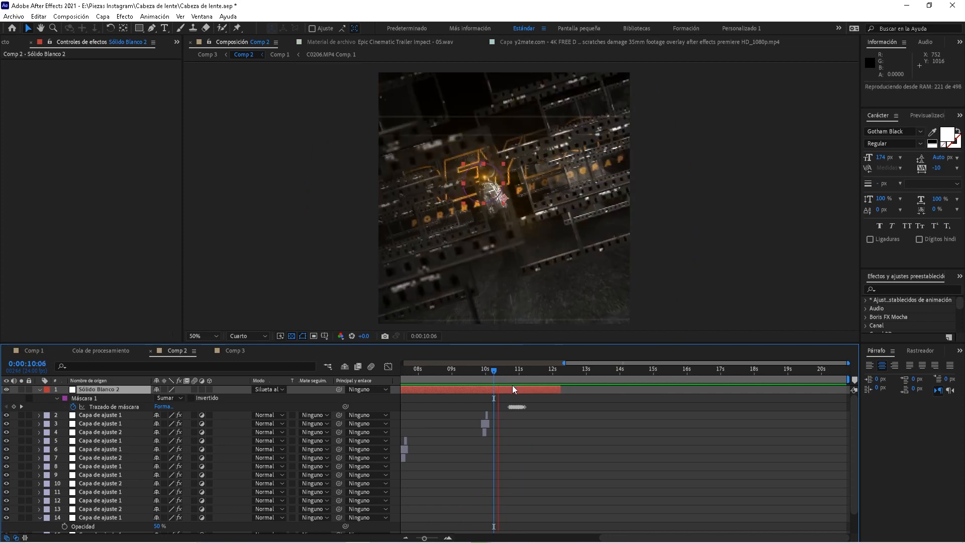
key(space)
mouse_move(510, 374)
mouse_down()
mouse_move(526, 372)
mouse_move(522, 382)
mouse_move(498, 379)
mouse_up()
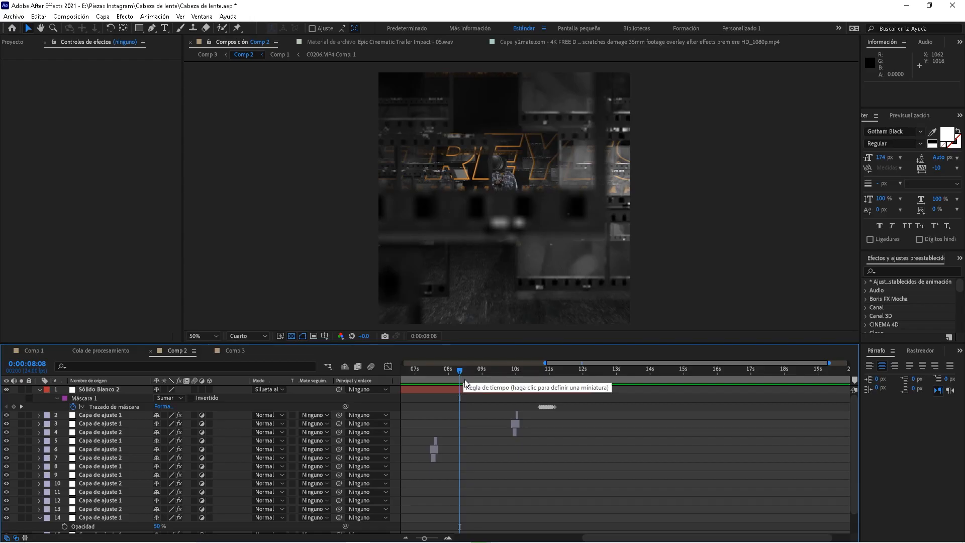
Preview Comp 3's sound mix, checking the status music track and the 01.wav layer
click(234, 350)
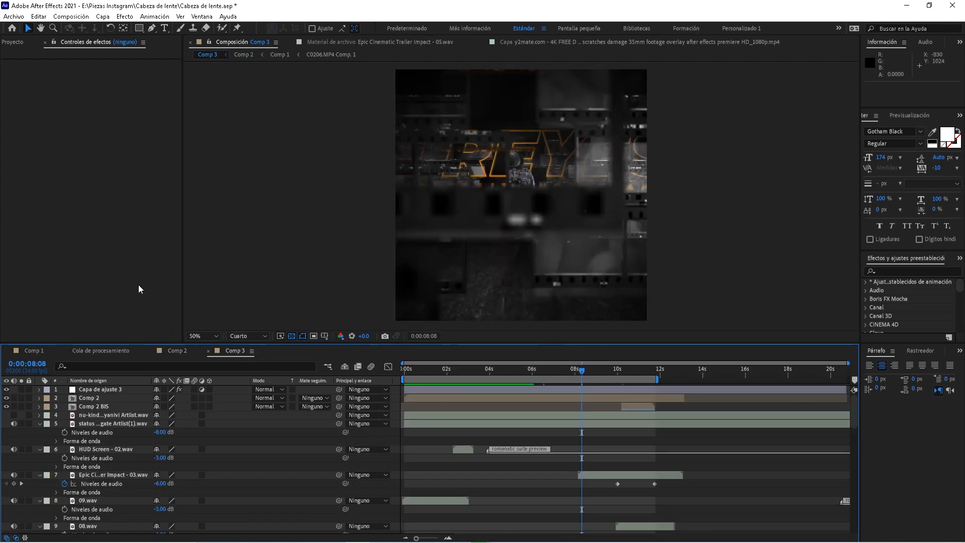
key(space)
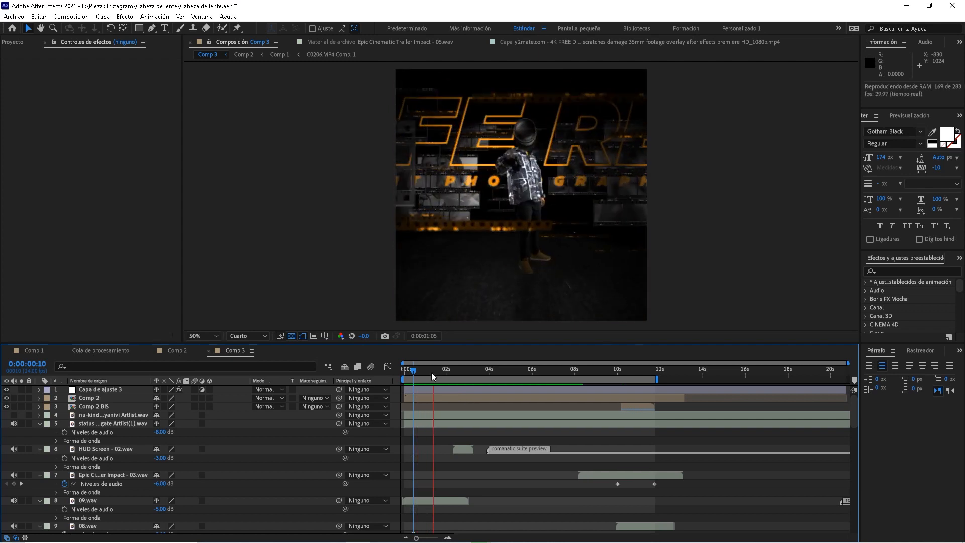
click(116, 426)
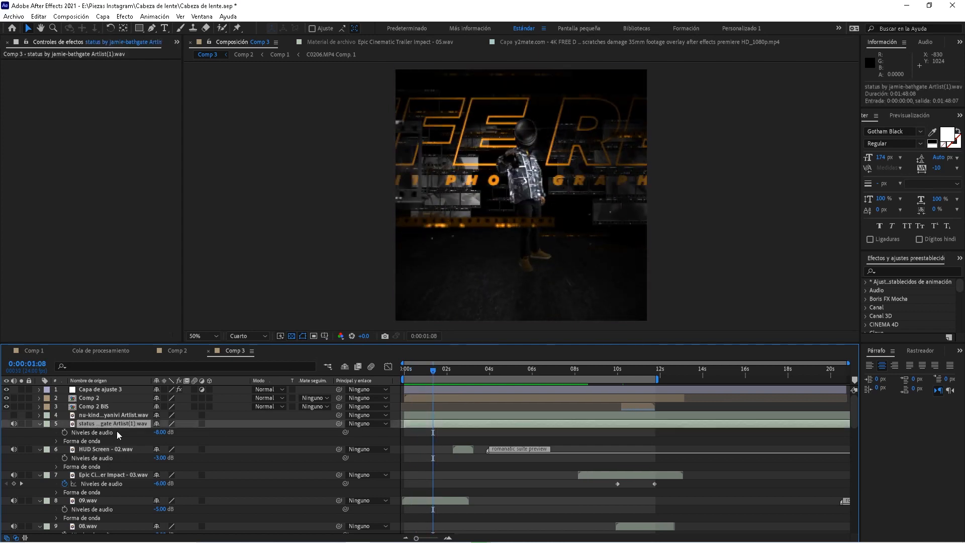
scroll(112, 481, down, 8)
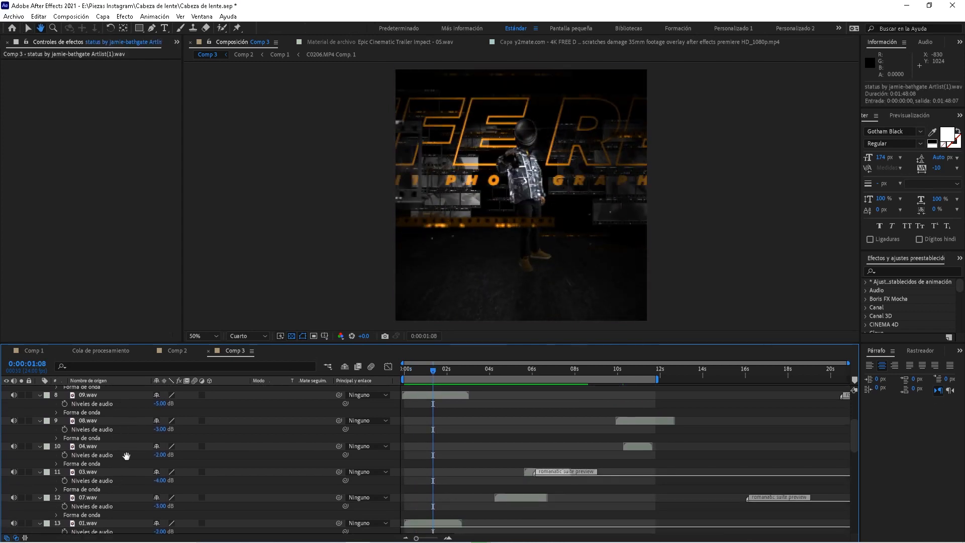
click(98, 461)
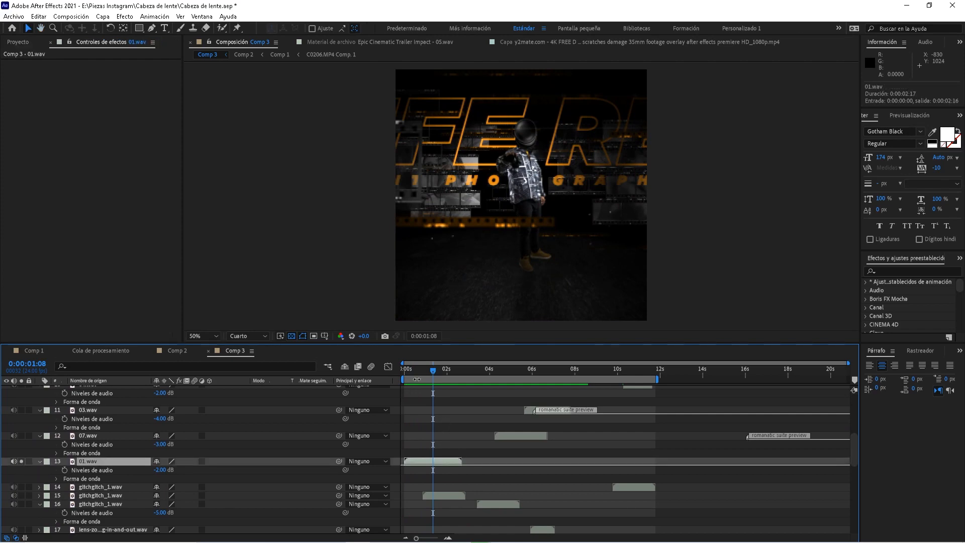
key(space)
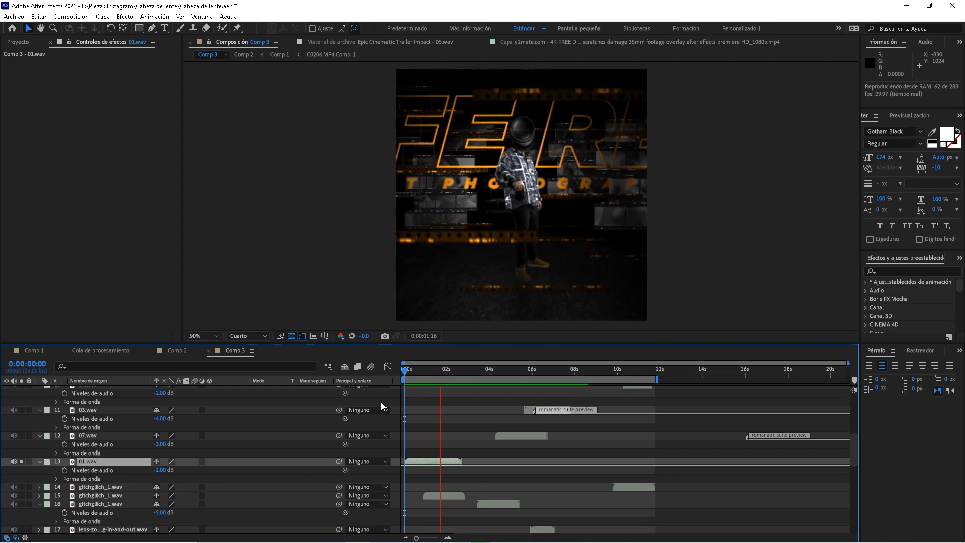
key(space)
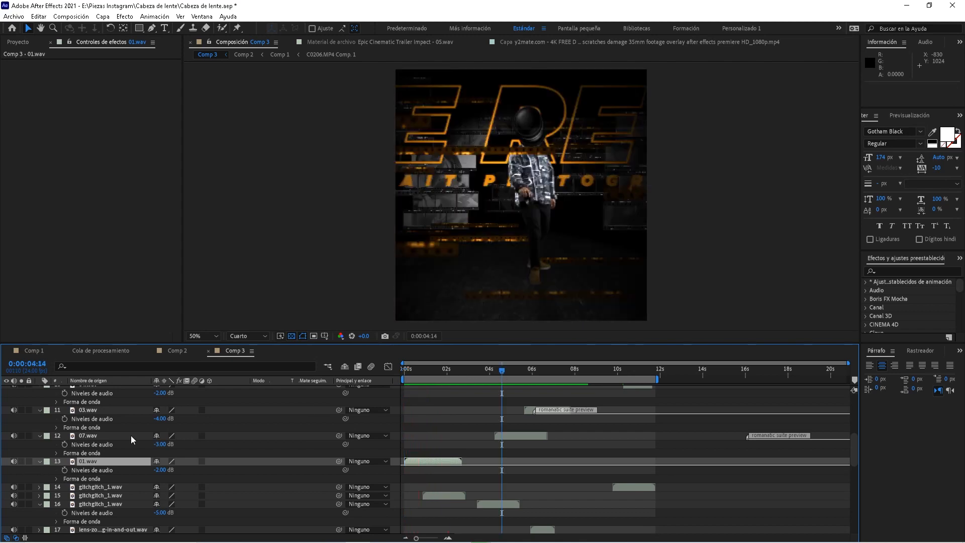
Solo 07.wav at 5:08 and select the gltchgltch_1.wav layer 16
click(22, 436)
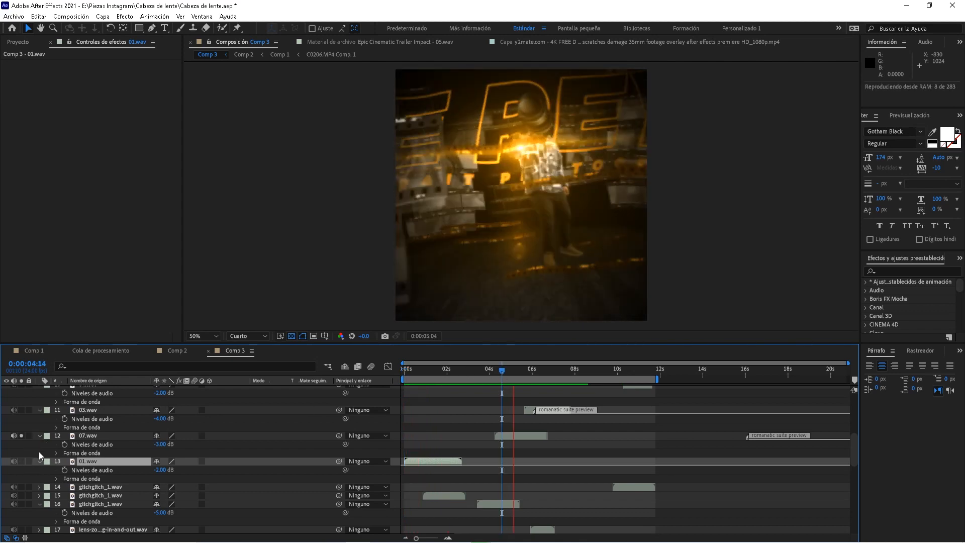
click(517, 369)
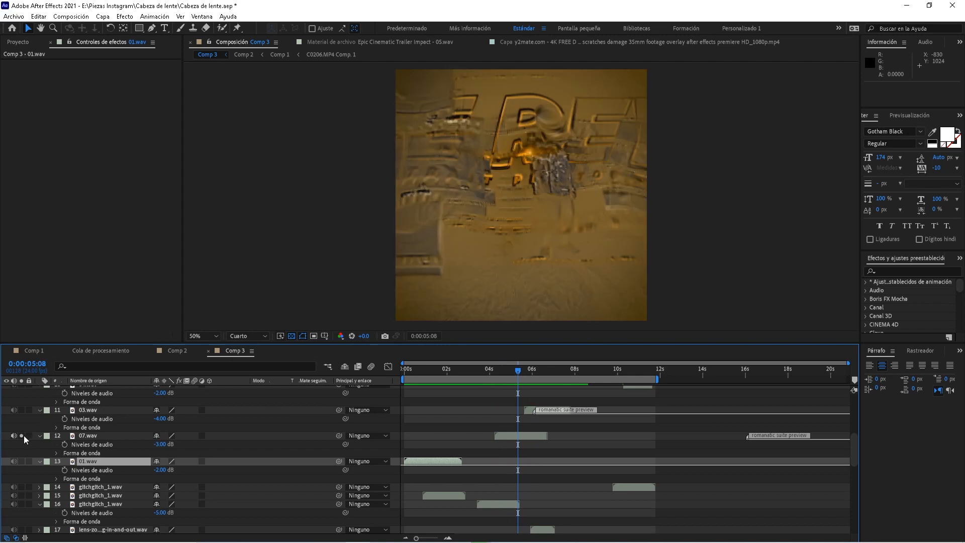
scroll(106, 488, down, 3)
click(104, 444)
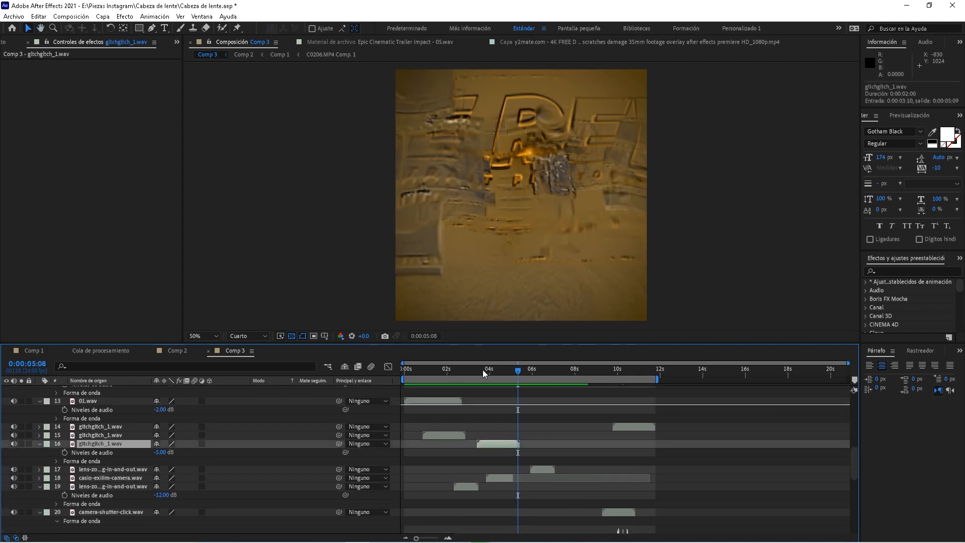
Audition the soloed gltchgltch_1.wav and lens zoom layer 19 from 3:17, then unsolo both
click(484, 372)
click(22, 443)
key(space)
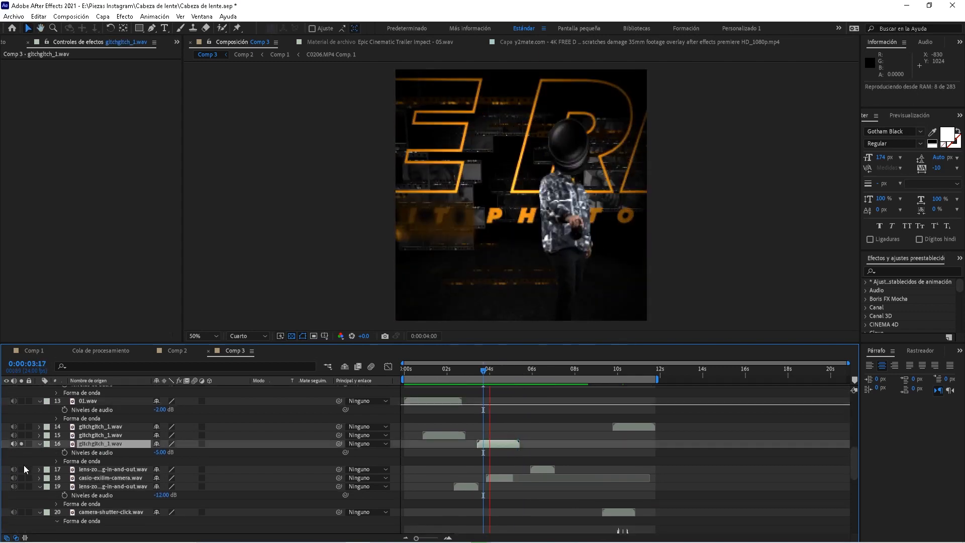
key(space)
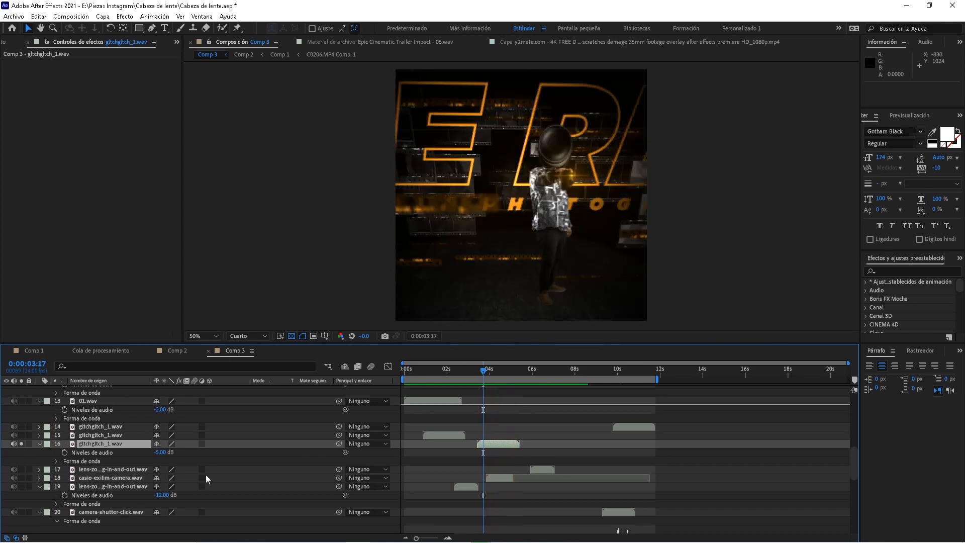
click(21, 486)
key(space)
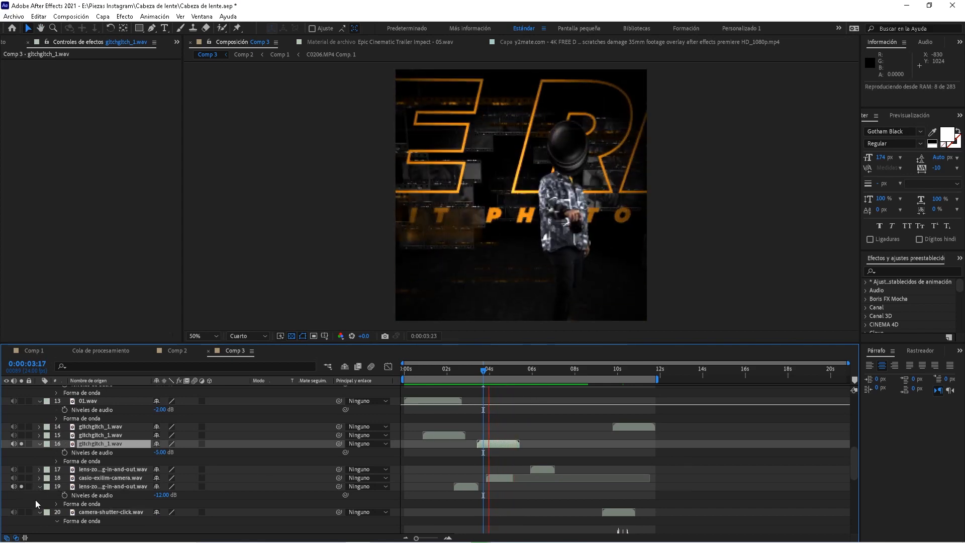
click(21, 486)
click(21, 444)
Play the full mix from 1:11 and again around the 10-second transition
click(435, 371)
key(space)
click(616, 372)
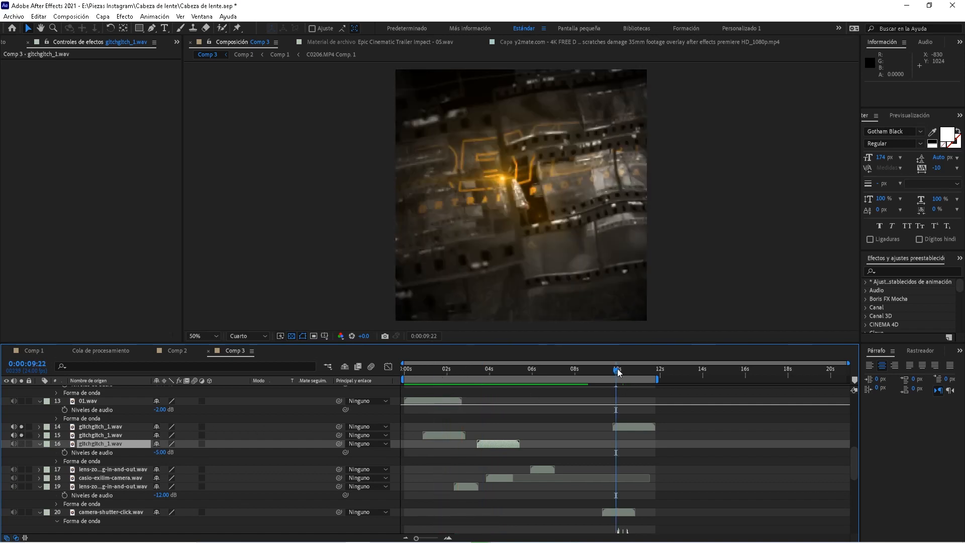
key(space)
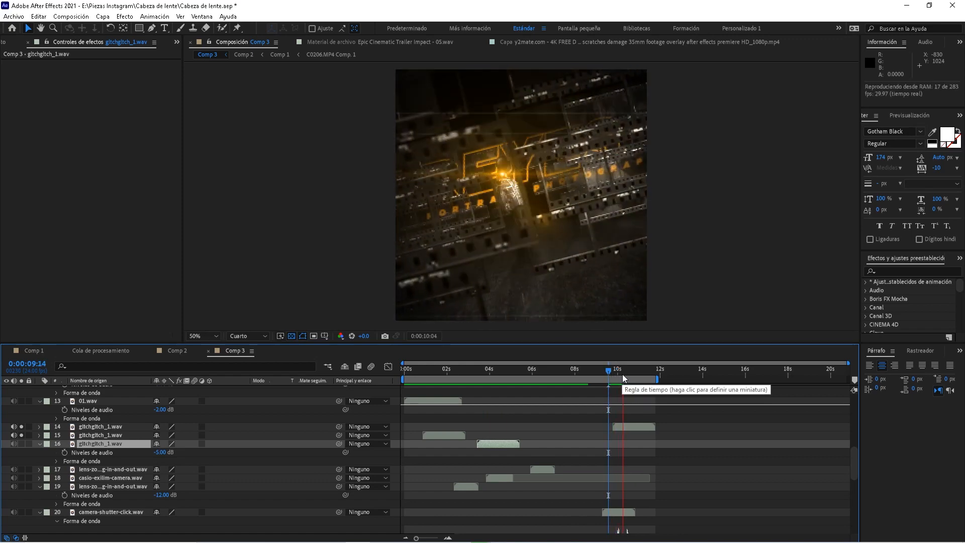
key(space)
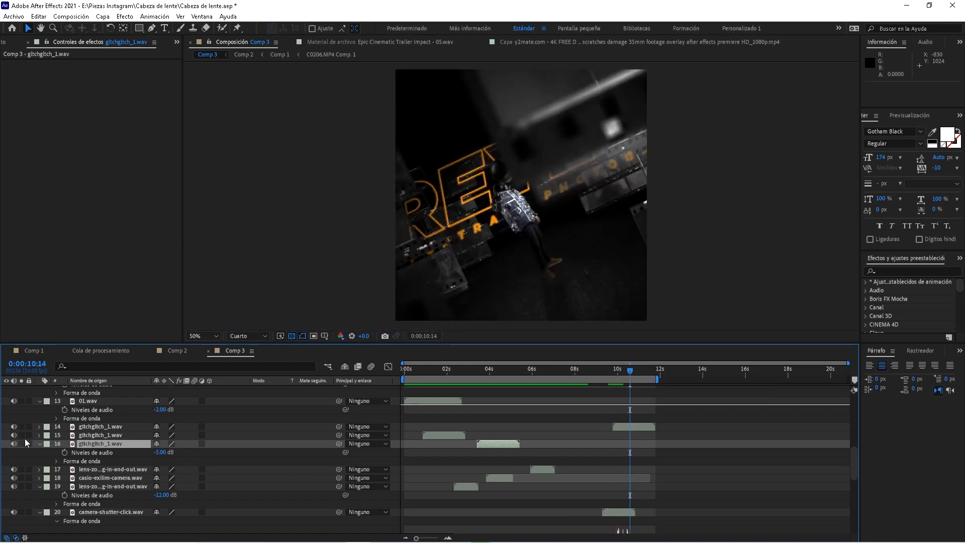
Collapse the glitch layer's audio level rows, select the first gltchgltch_1.wav layer at 4:22
scroll(523, 430, up, 3)
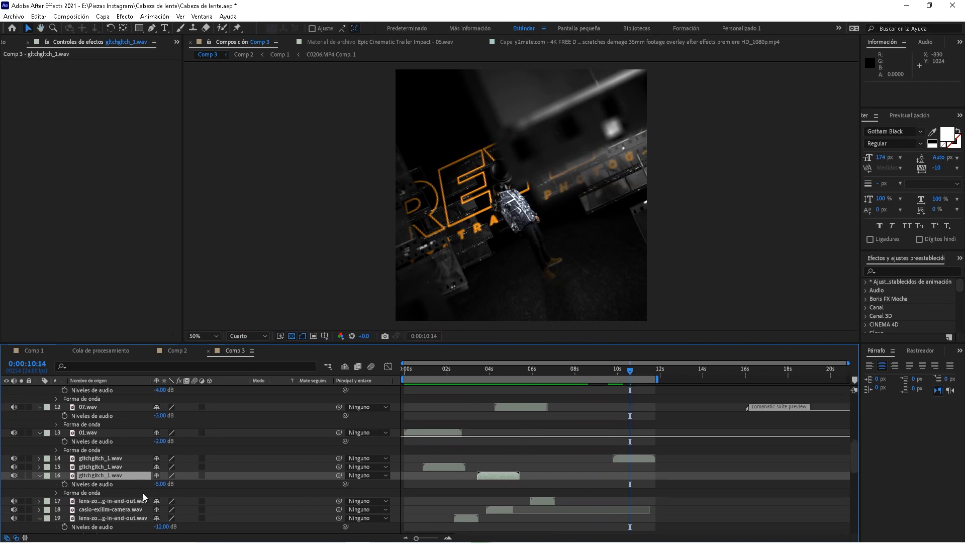
key(l)
click(118, 458)
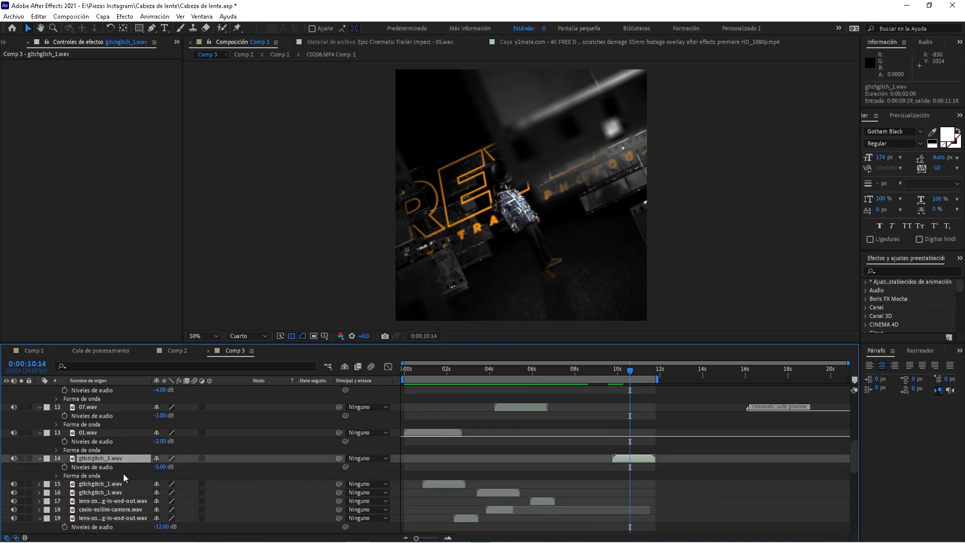
click(508, 369)
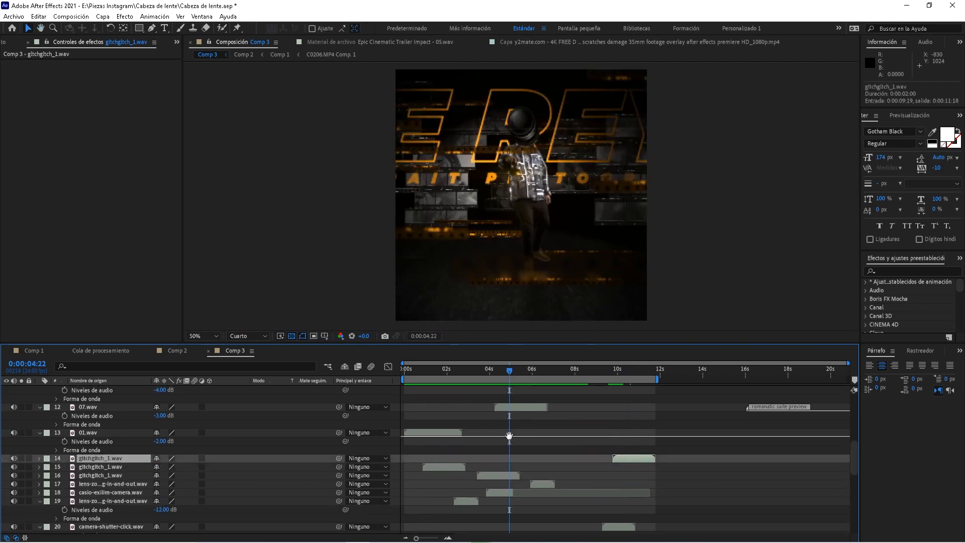
scroll(513, 441, up, 10)
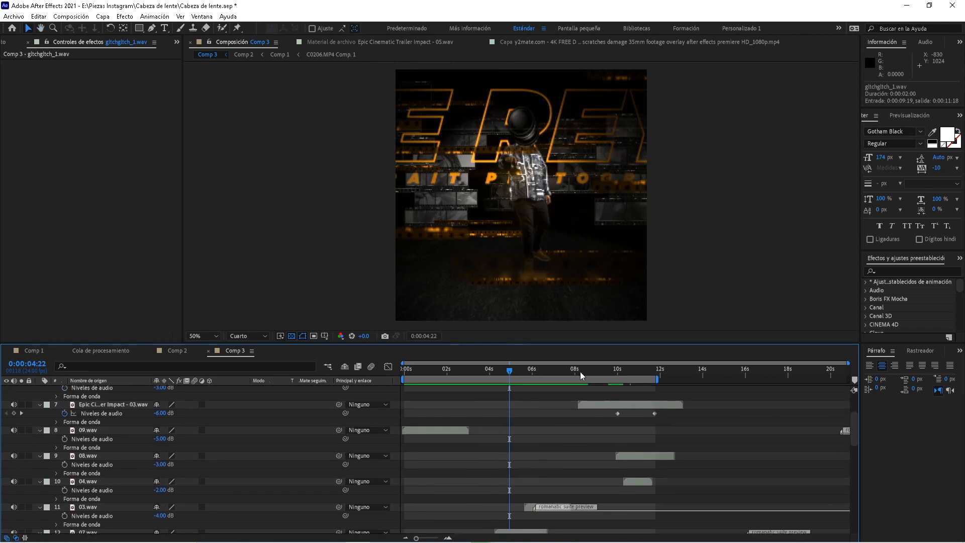
scroll(540, 452, up, 3)
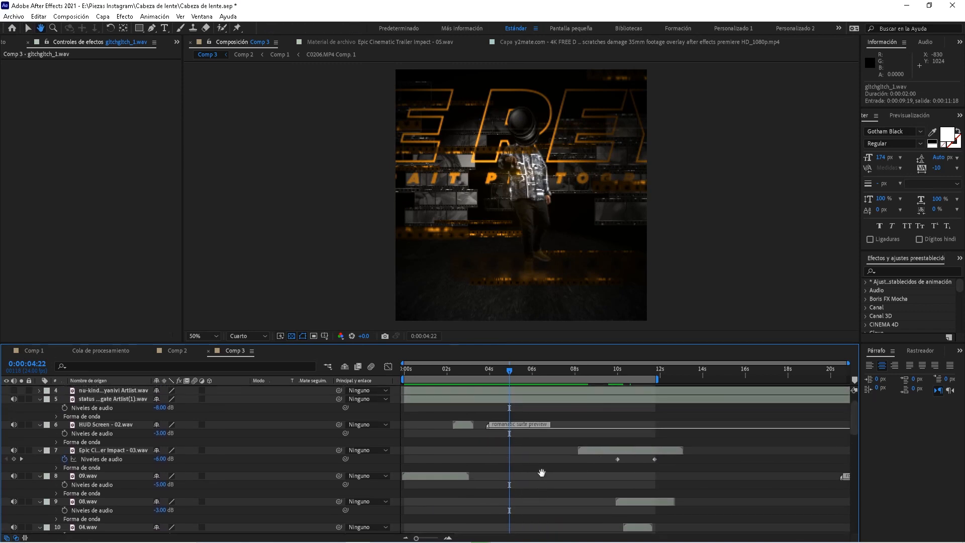
click(87, 401)
key(space)
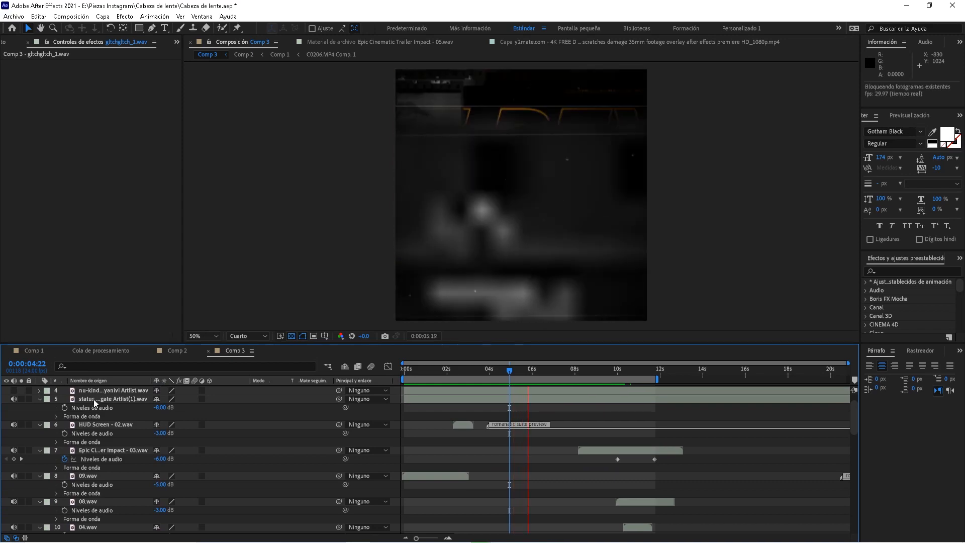
key(space)
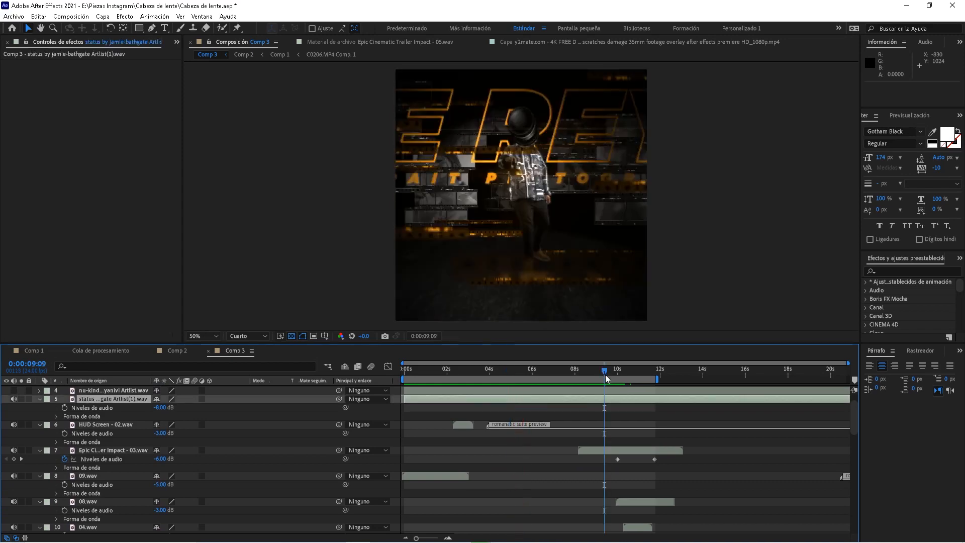
click(604, 370)
key(space)
drag(607, 374, 456, 382)
click(108, 424)
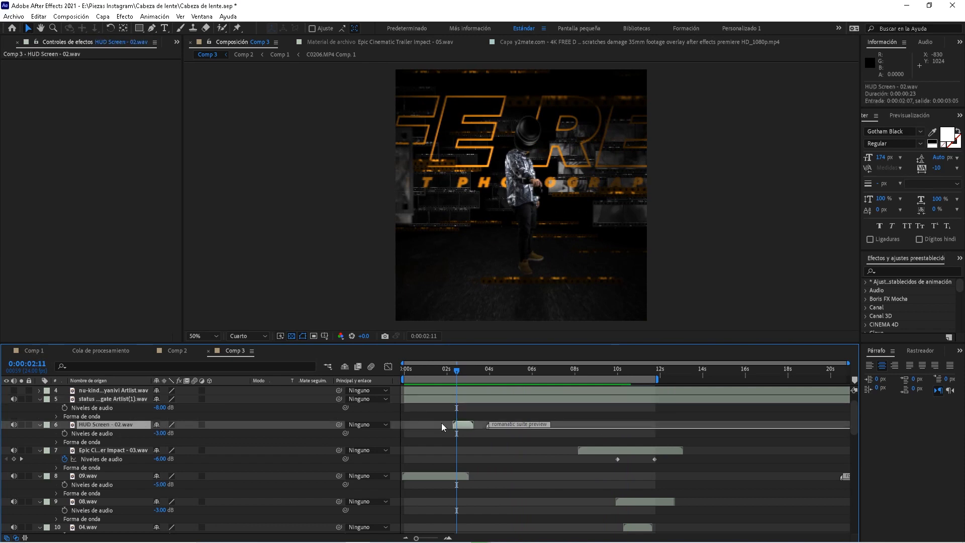
scroll(77, 428, up, 1)
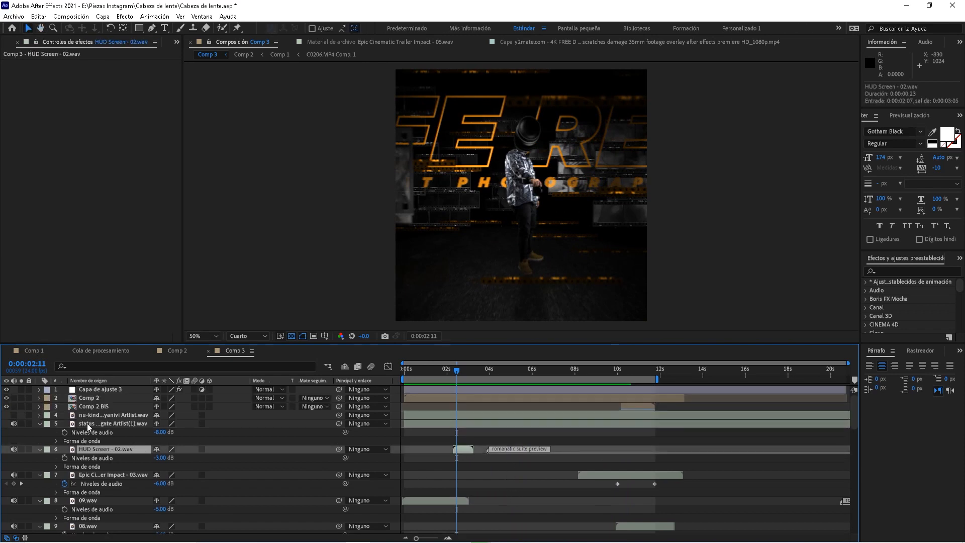
drag(462, 374, 517, 373)
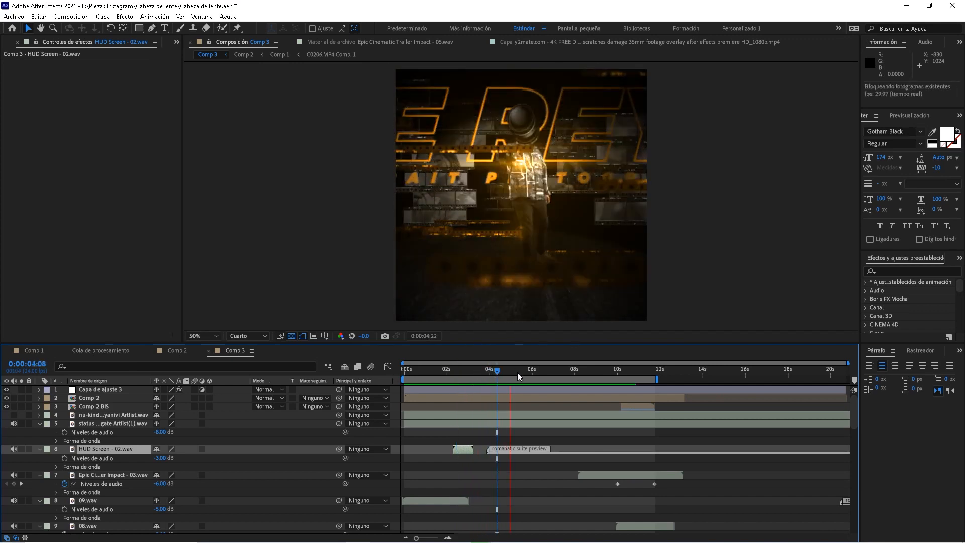
click(104, 404)
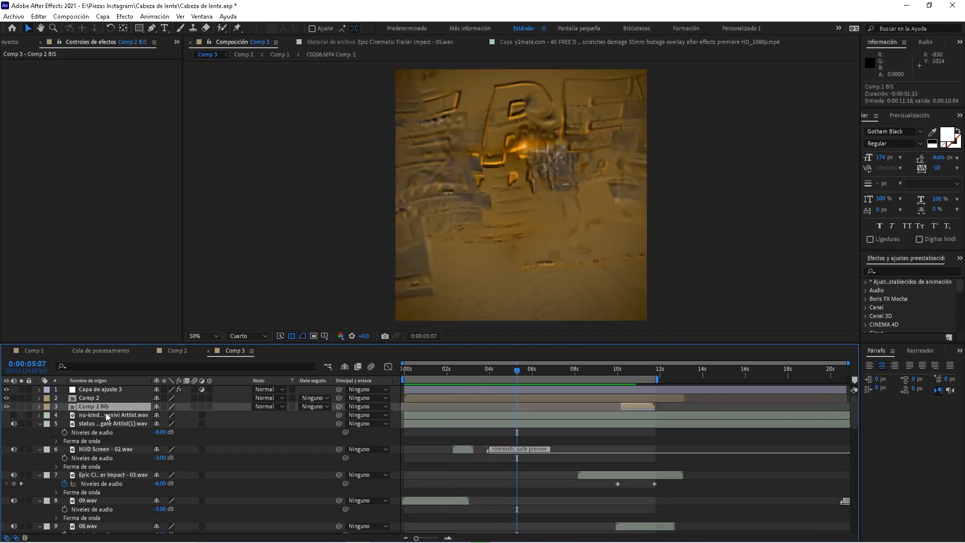
Preview and scrub the lens transition between 9:21 and 10:15
click(615, 369)
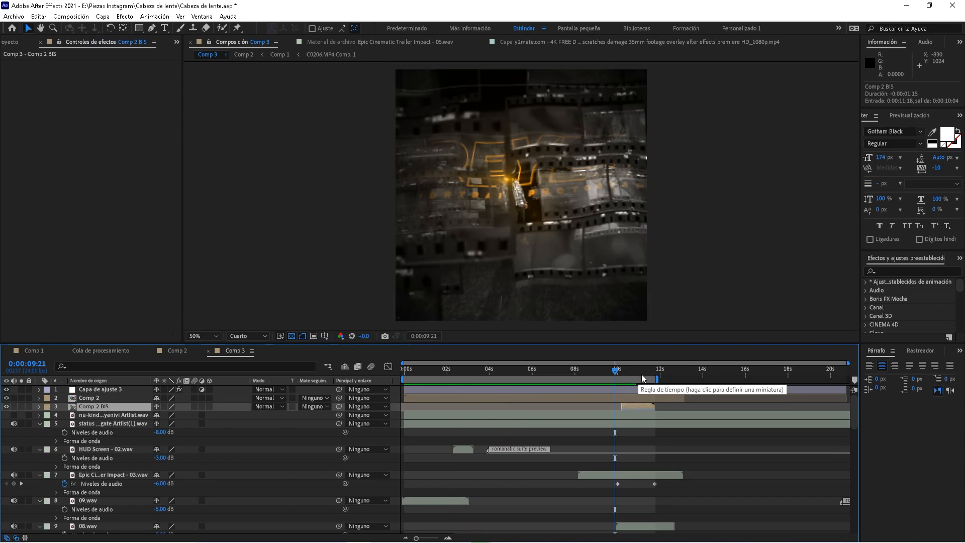
key(space)
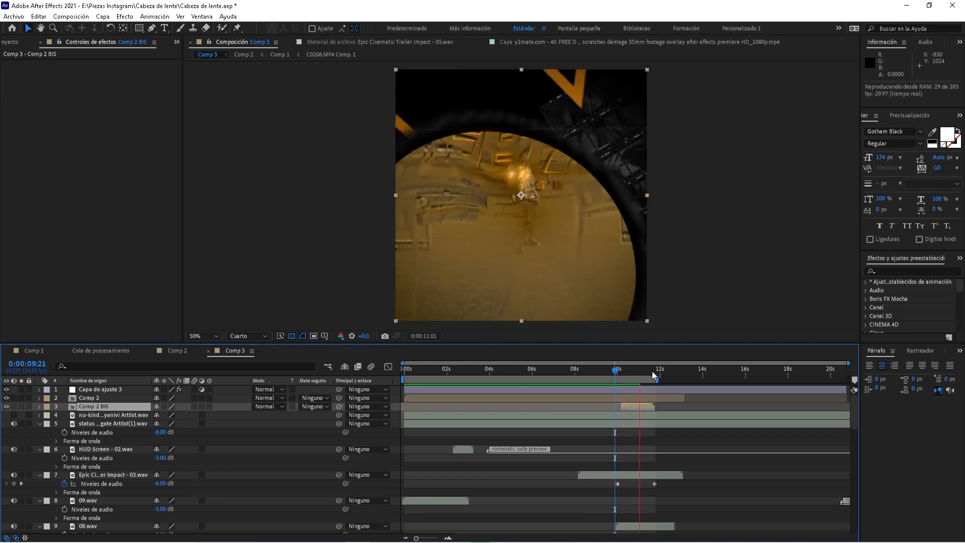
click(652, 372)
drag(654, 372, 655, 372)
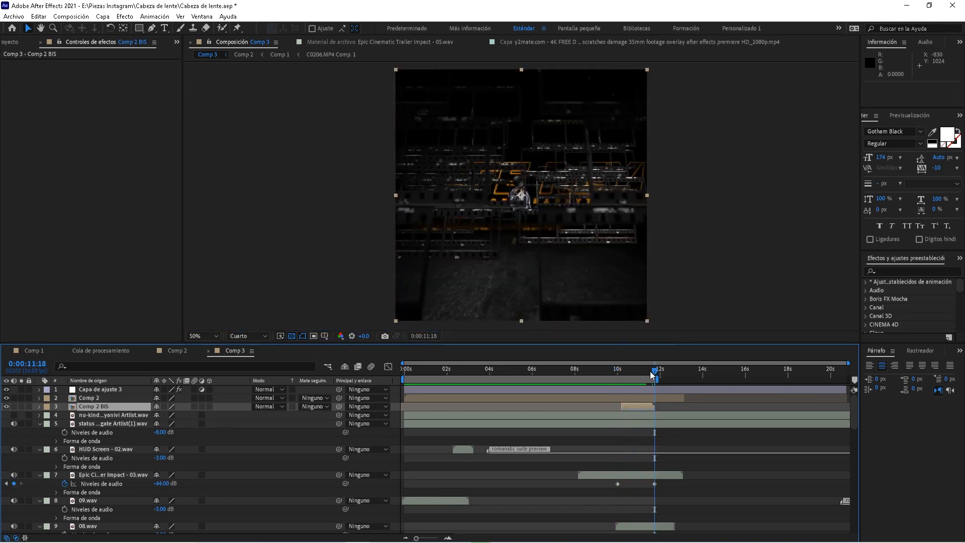
click(627, 371)
drag(409, 370, 619, 374)
key(space)
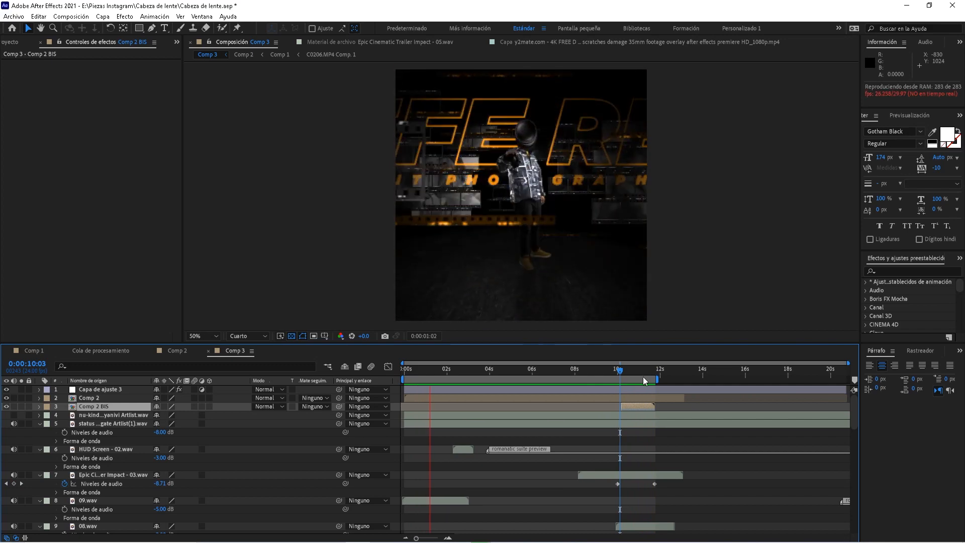
click(627, 376)
Play Comp 3 from the start to 2:07 and select the Lumetri adjustment layer
key(space)
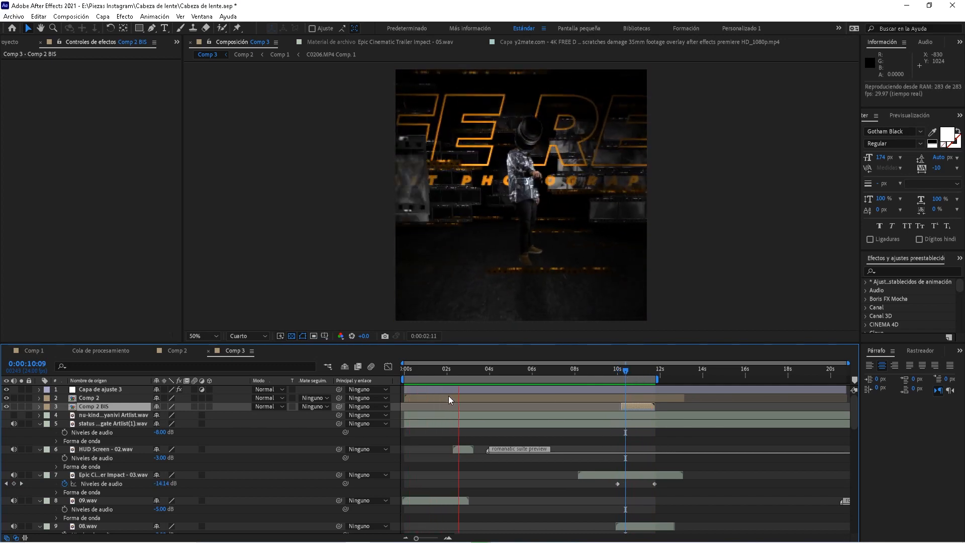
click(454, 372)
click(452, 390)
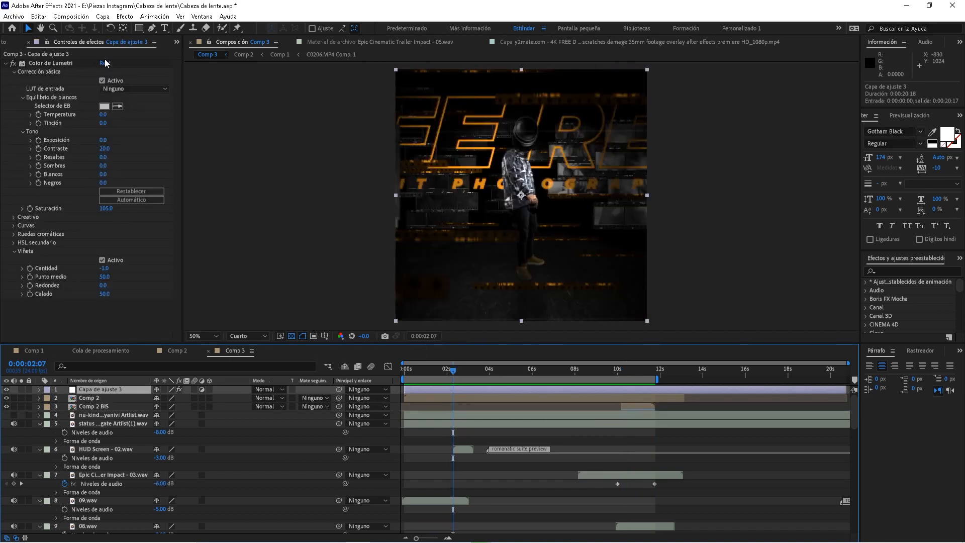
click(102, 260)
click(102, 260)
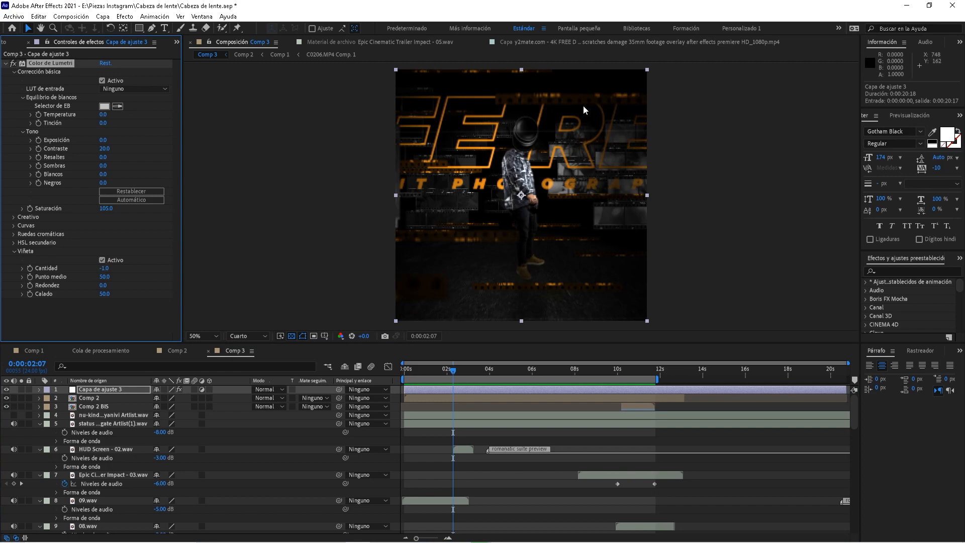
drag(482, 370, 430, 372)
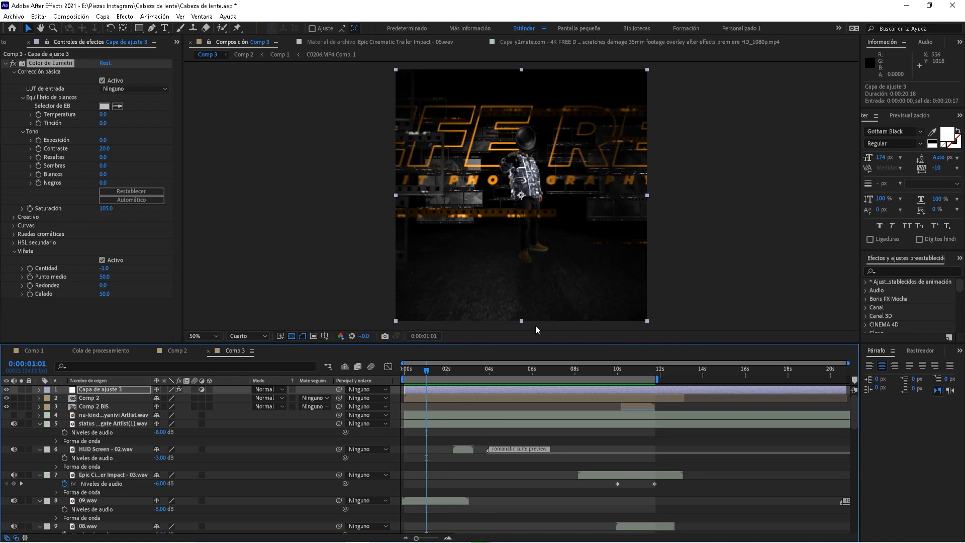
key(space)
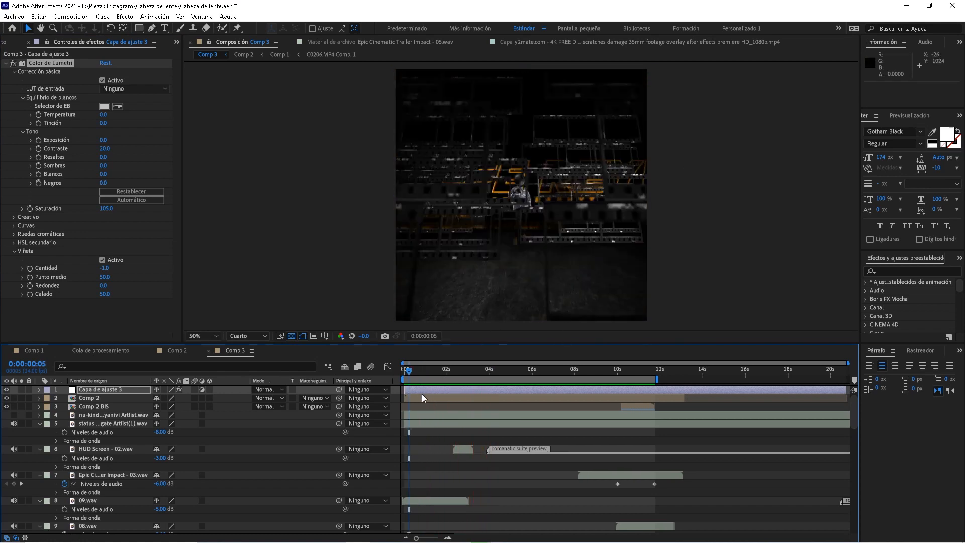
key(space)
mouse_move(853, 418)
mouse_down()
mouse_move(860, 514)
mouse_move(857, 408)
mouse_up()
click(527, 370)
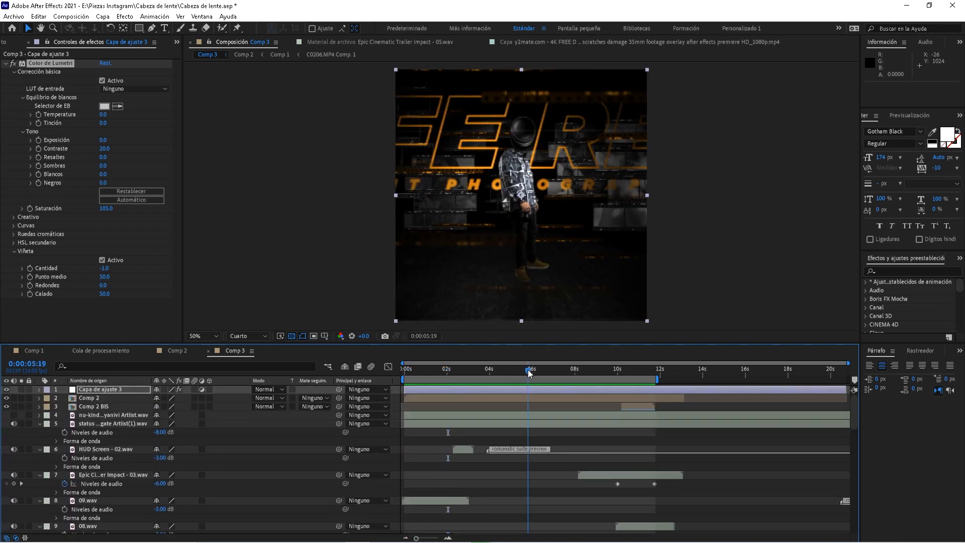
key(space)
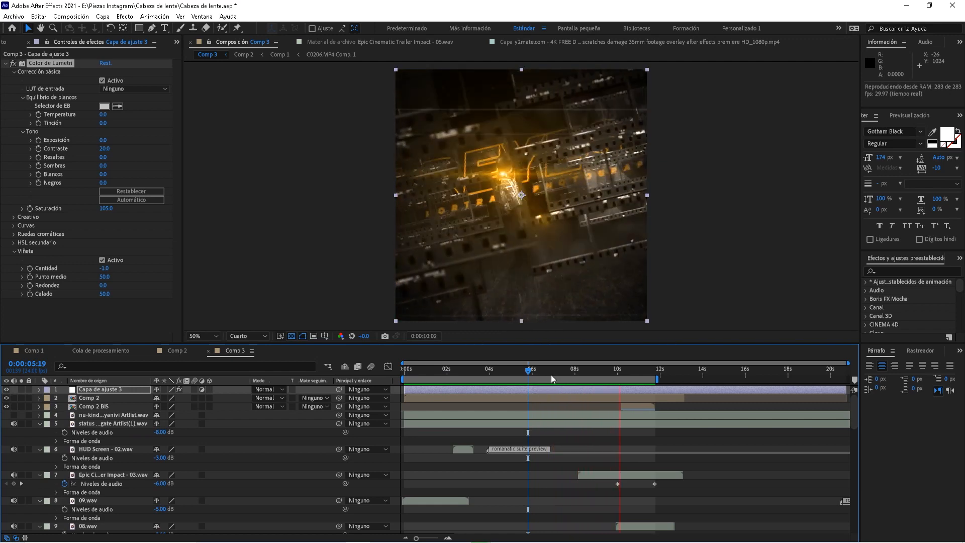
click(565, 372)
drag(566, 371, 536, 382)
key(space)
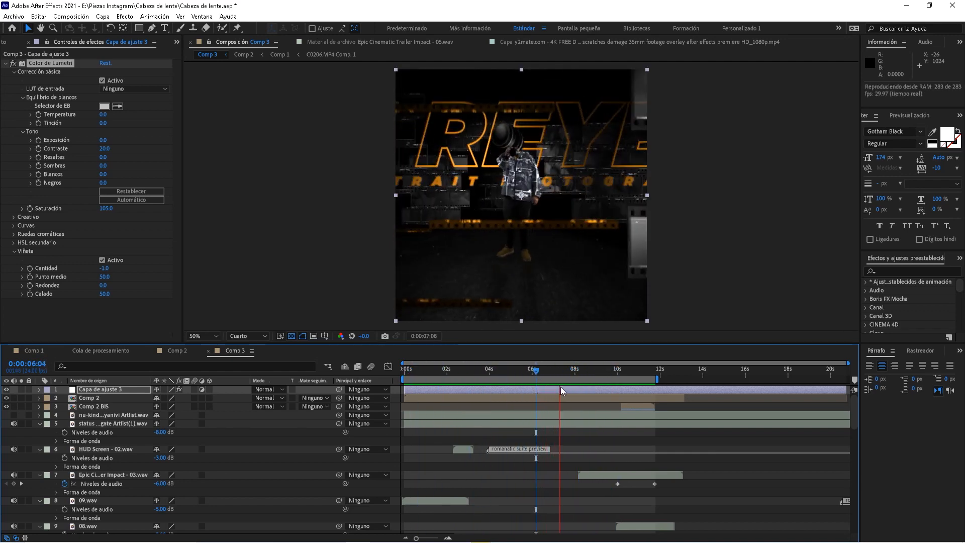
key(space)
click(559, 373)
key(space)
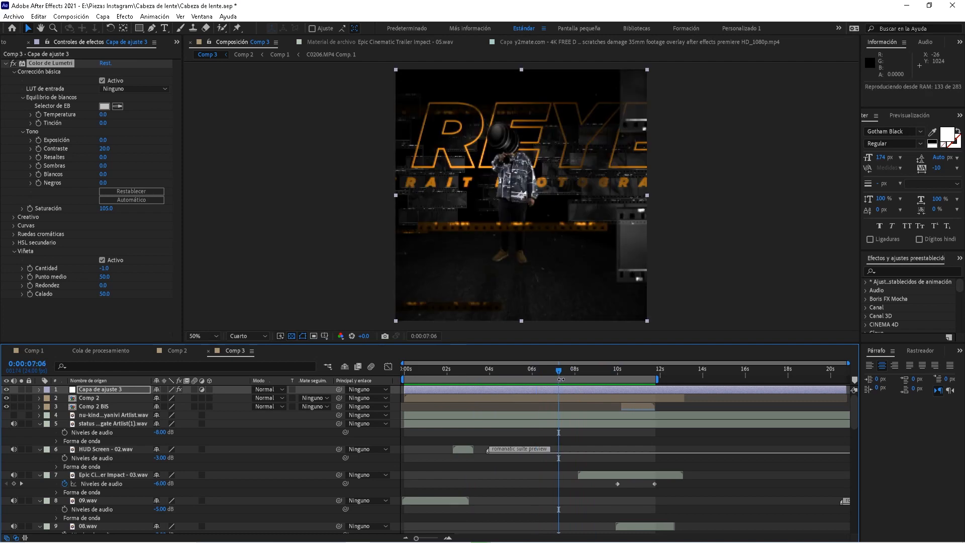
key(space)
click(566, 372)
click(560, 372)
key(space)
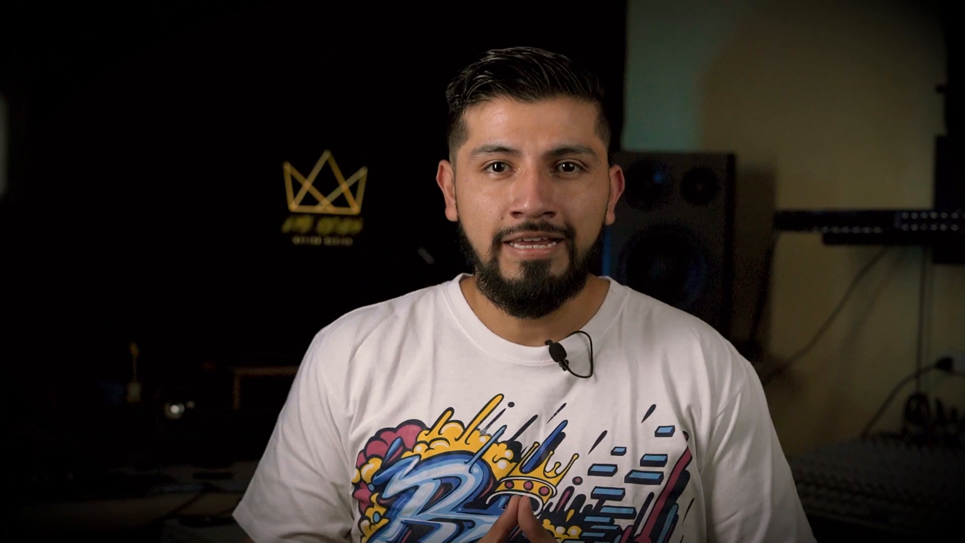